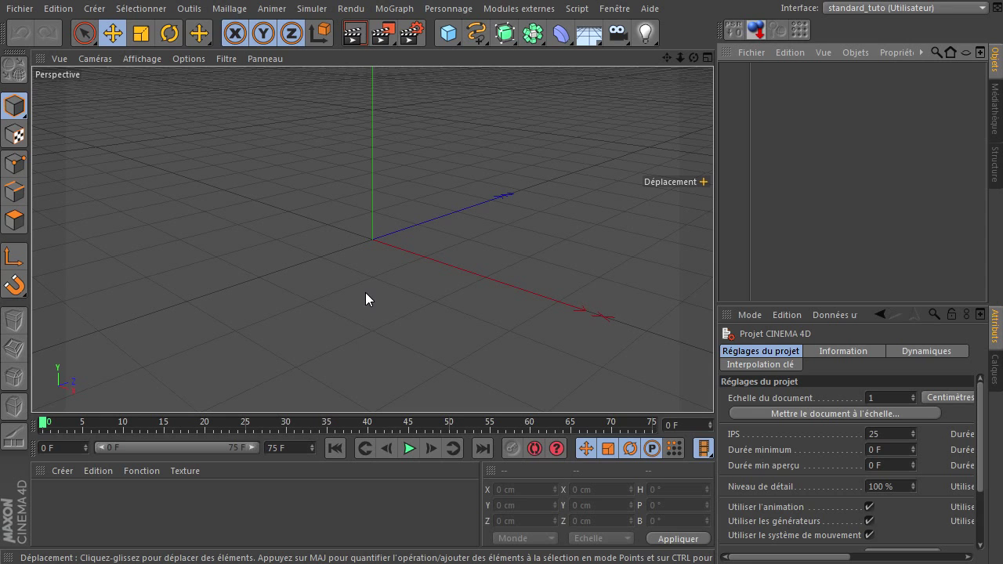
Step: Open the Outils menu to show the Réorganiser les objets submenu
click(191, 9)
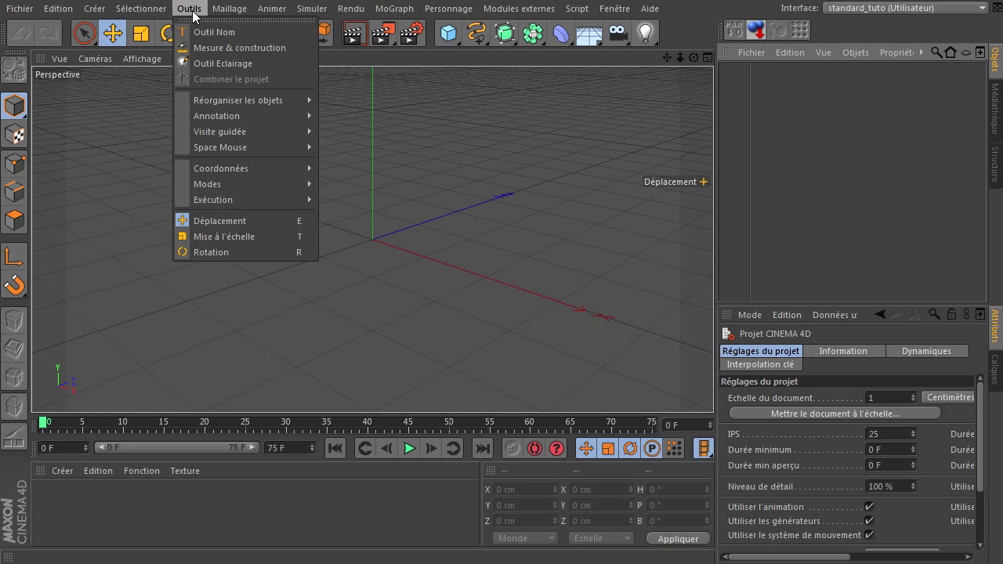
mouse_move(238, 100)
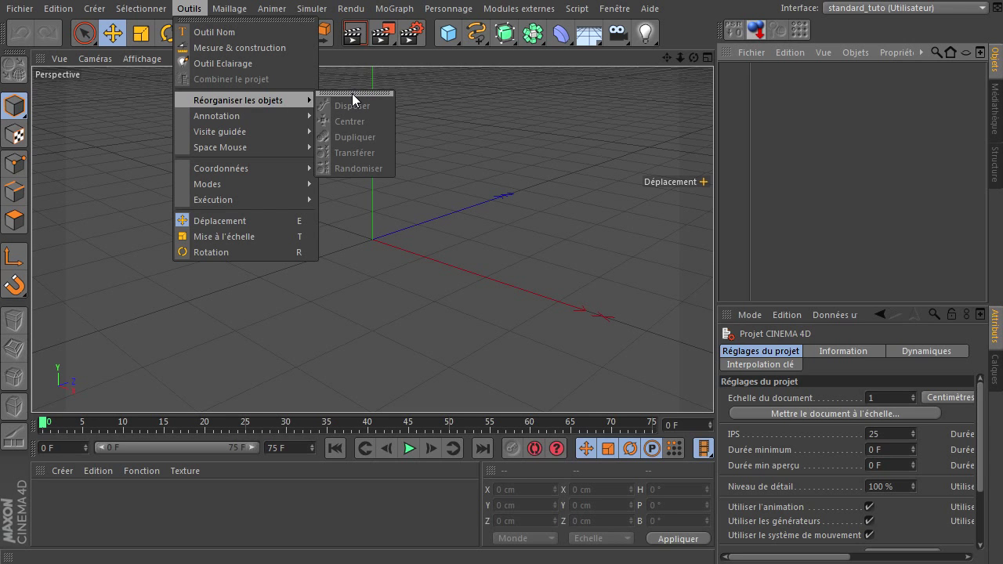
Step: Tear off the Réorganiser submenu as a floating palette with Grande taille icons
click(349, 94)
mouse_move(340, 88)
mouse_down()
mouse_move(181, 162)
mouse_move(76, 183)
mouse_up()
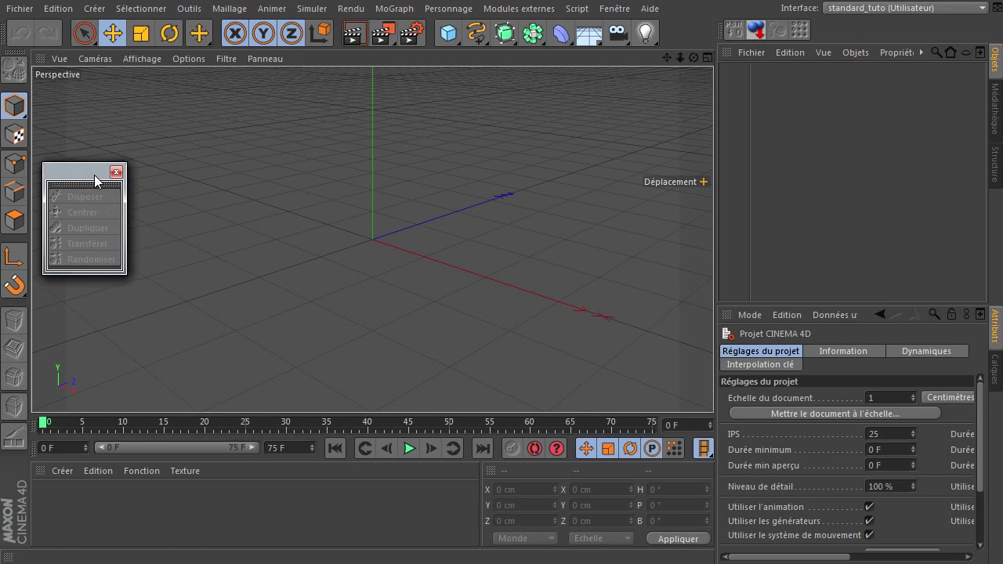
right_click(73, 214)
mouse_move(126, 277)
click(321, 314)
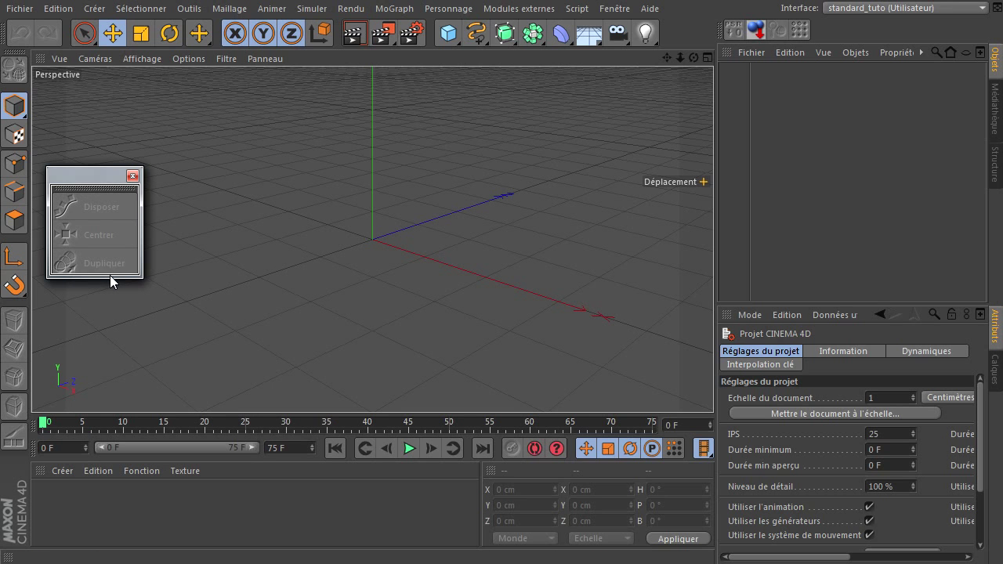
Step: Resize the arrangement palette to fit its commands and move it aside
drag(114, 342, 105, 336)
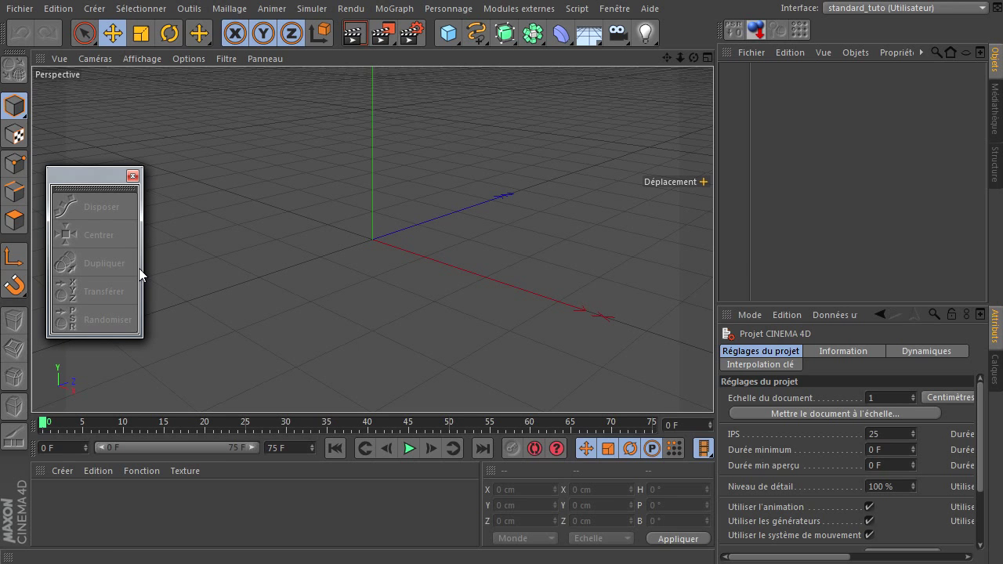
mouse_move(91, 173)
mouse_down()
mouse_move(120, 362)
mouse_move(108, 357)
mouse_up()
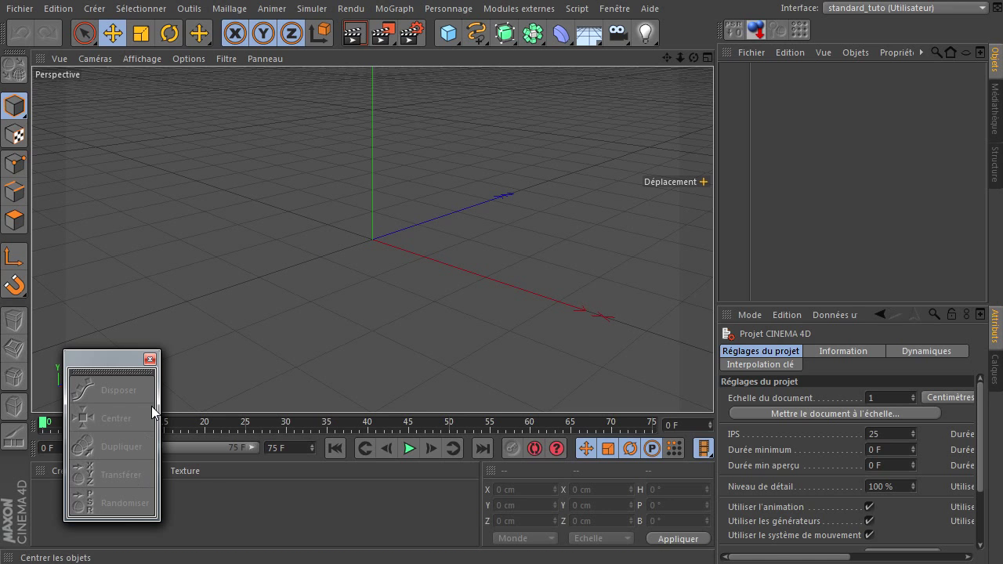
mouse_move(106, 360)
mouse_down()
mouse_move(80, 372)
mouse_move(143, 378)
mouse_up()
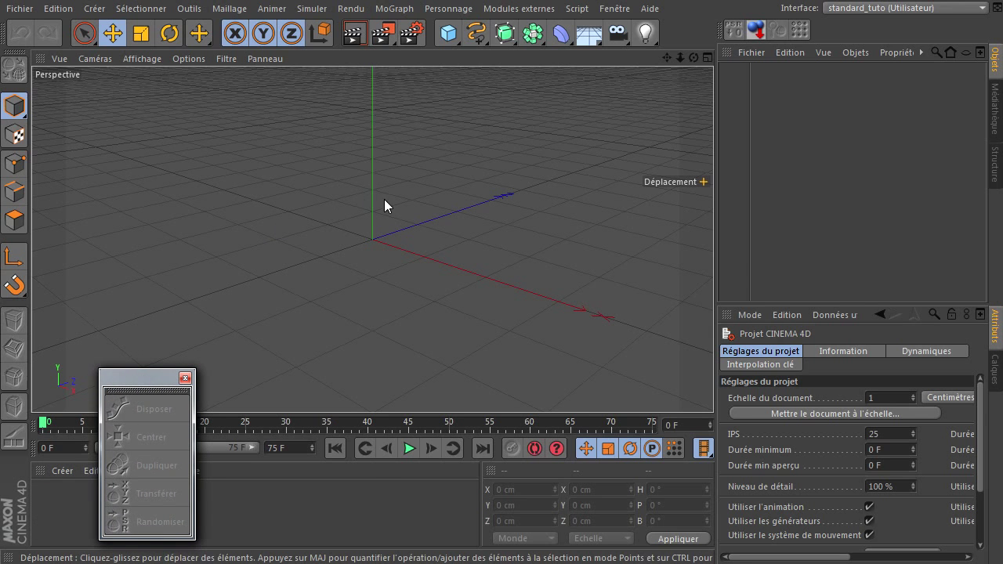
Step: Add a Cube and set Taille X, Y and Z to 50 cm
click(448, 33)
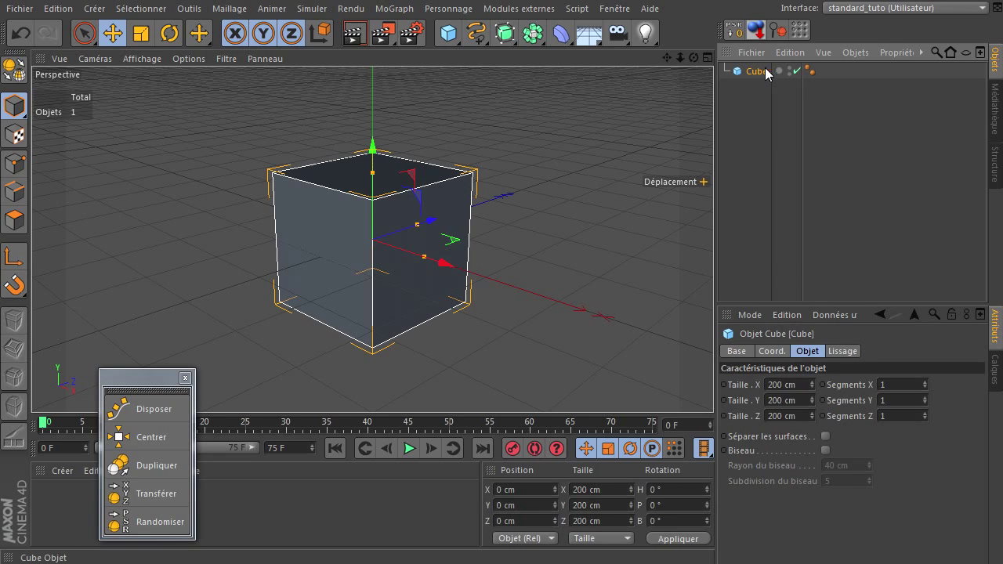
double_click(780, 386)
text(50)
key(Return)
click(786, 401)
text(5)
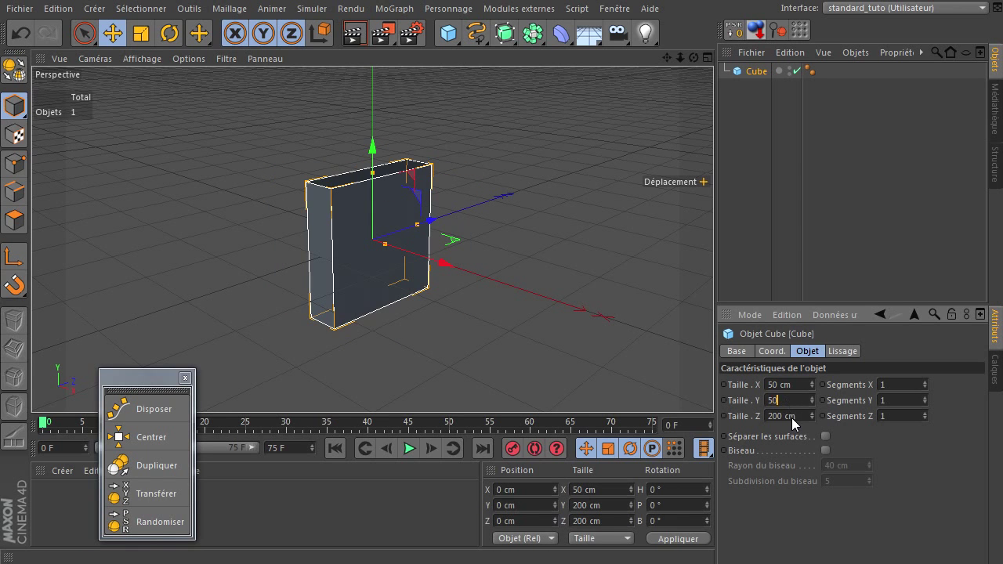
click(792, 417)
text(5)
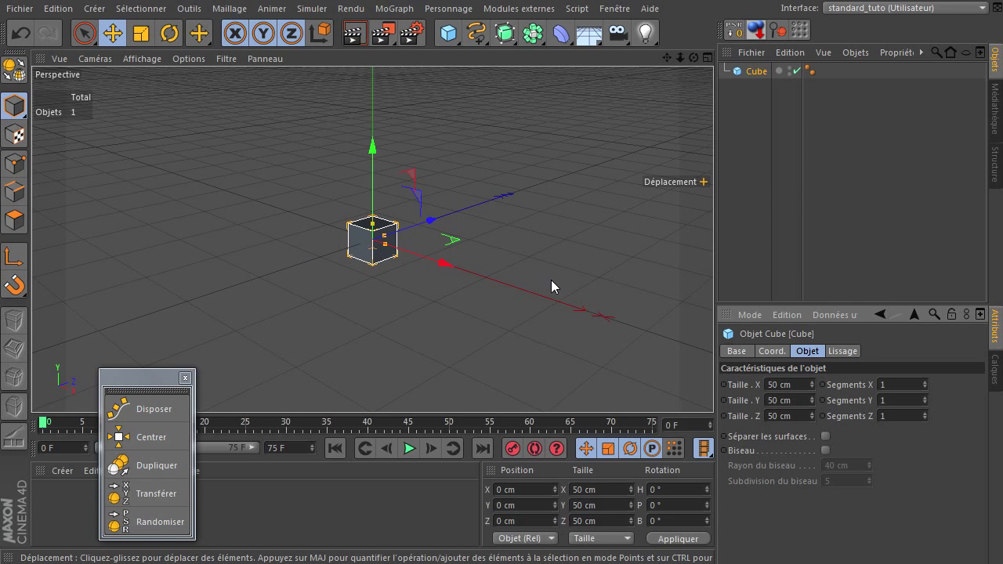
Step: Ctrl-drag seven copies of the cube into scattered positions, one raised above the ground
mouse_move(460, 239)
ctrl+mouse_down()
mouse_move(585, 244)
mouse_move(464, 167)
mouse_move(283, 142)
ctrl+mouse_up()
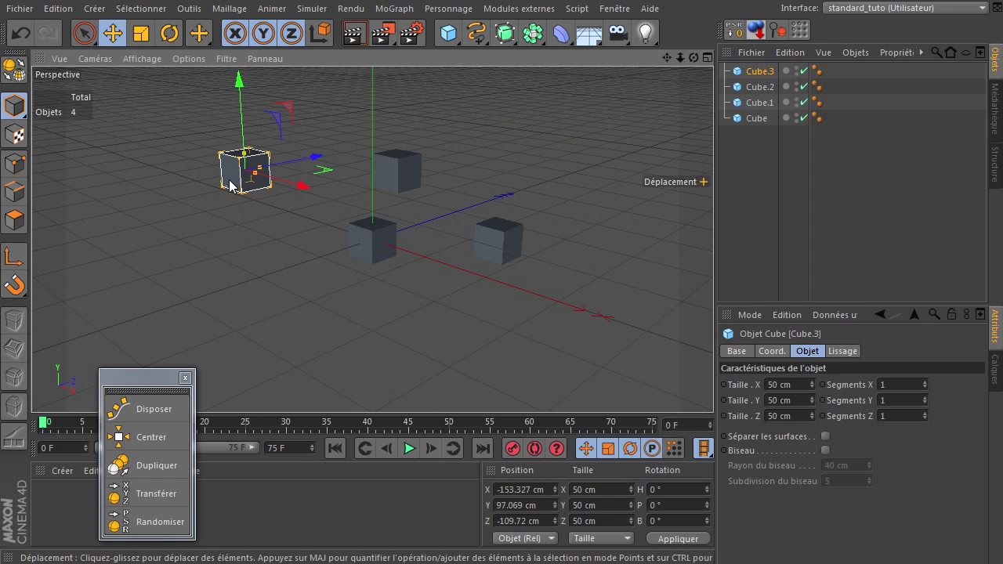
ctrl+drag(233, 185, 131, 326)
ctrl+drag(175, 290, 334, 352)
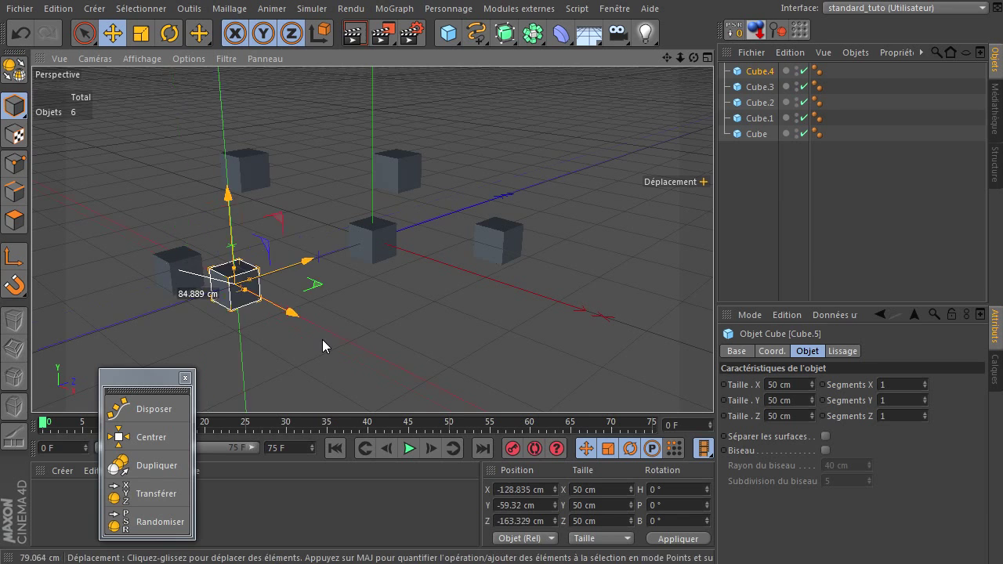
click(376, 249)
ctrl+drag(373, 212, 373, 88)
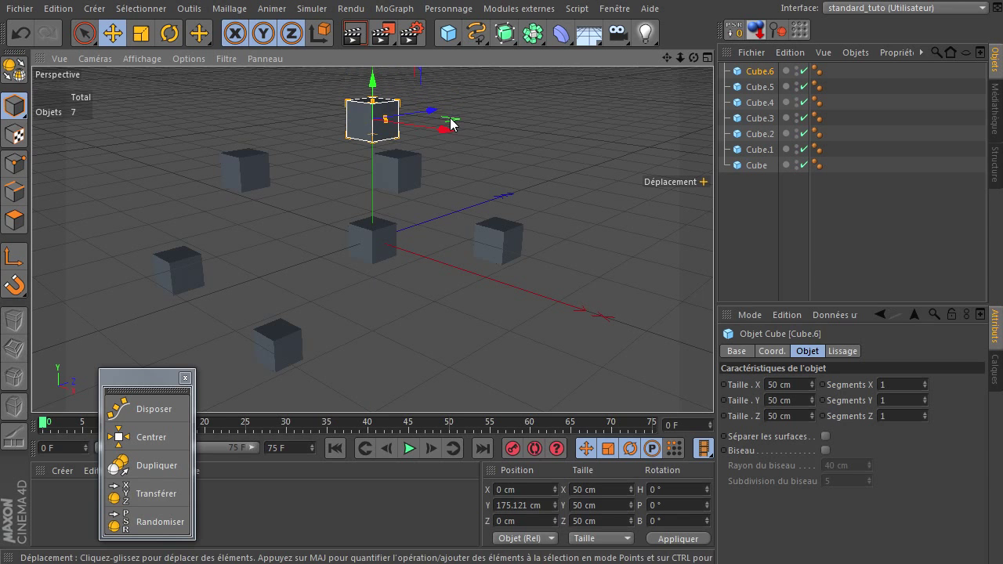
drag(453, 118, 563, 128)
click(500, 255)
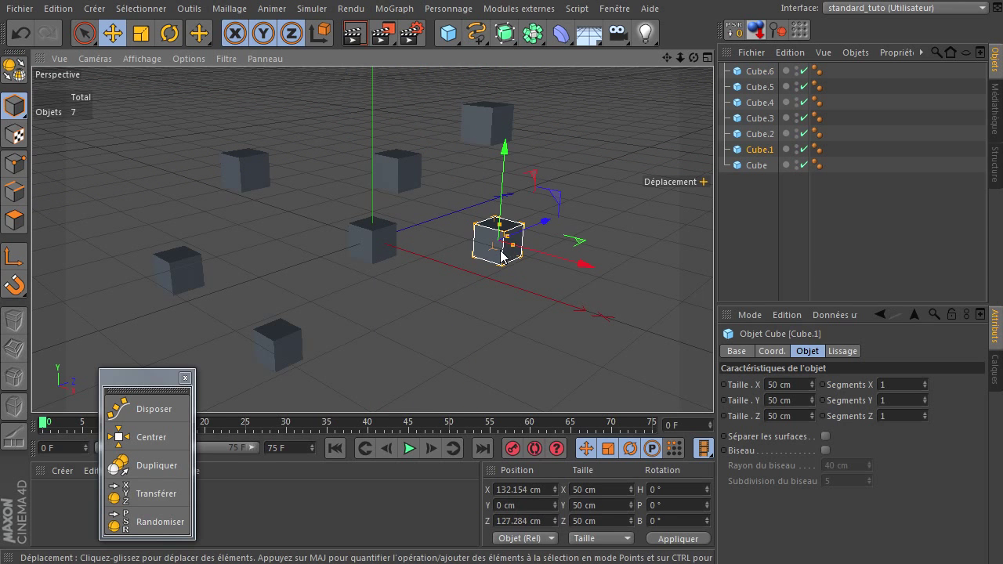
ctrl+drag(578, 248, 527, 335)
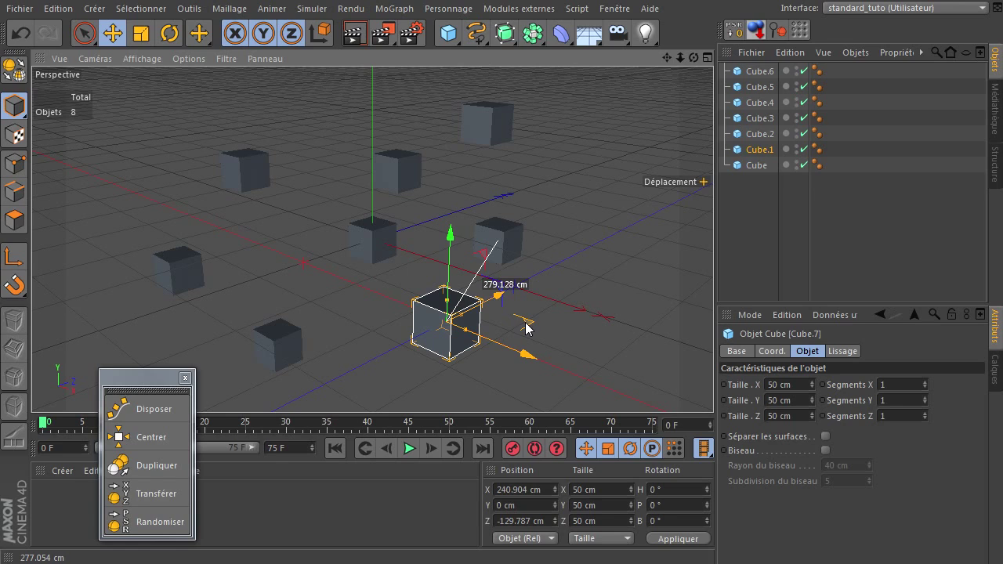
drag(453, 249, 454, 281)
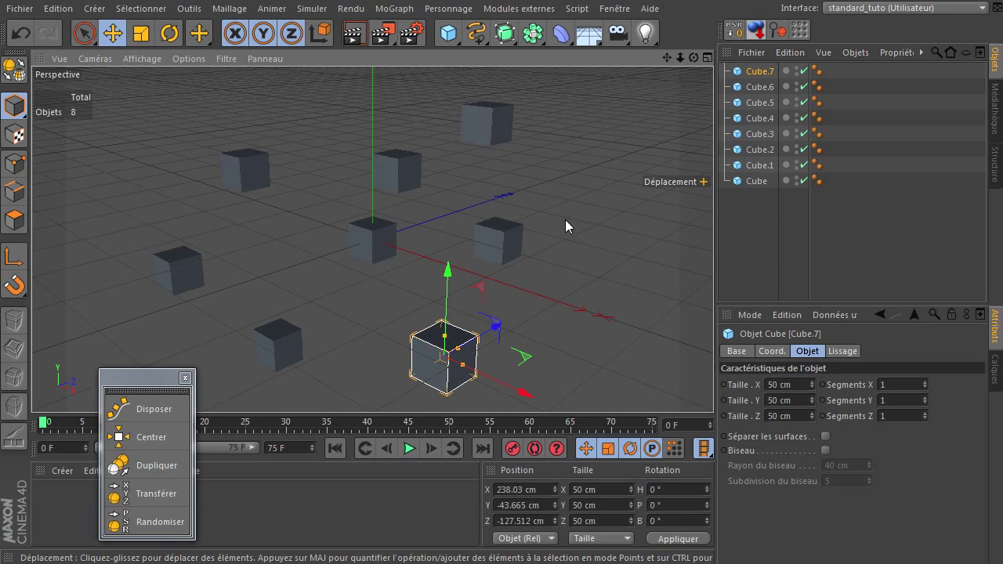
alt+drag(565, 219, 565, 227)
mouse_move(694, 57)
mouse_down()
mouse_move(727, 384)
mouse_move(718, 386)
mouse_up()
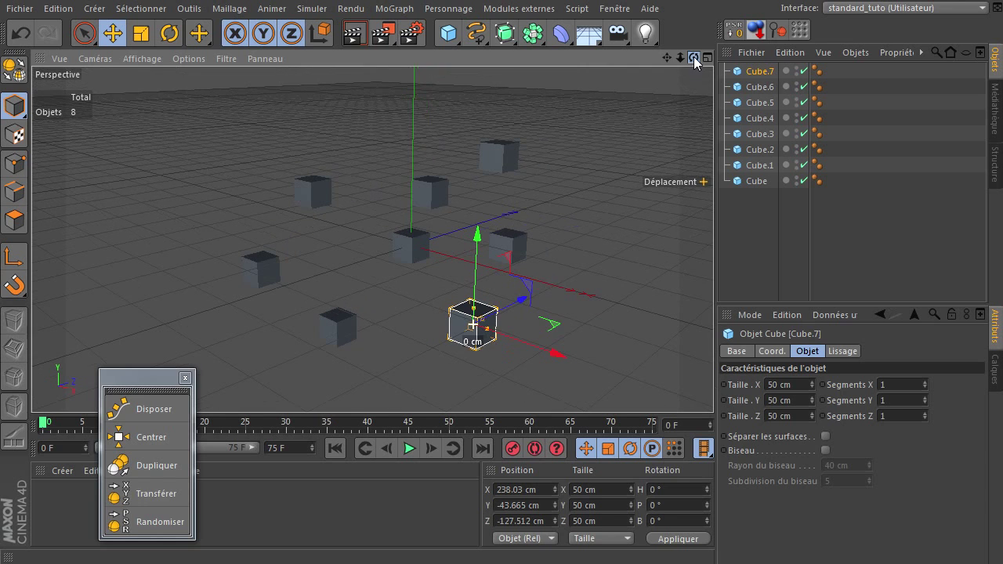
Step: Select the original Cube and check it in the top and four-view layouts
click(757, 212)
click(751, 184)
key(F2)
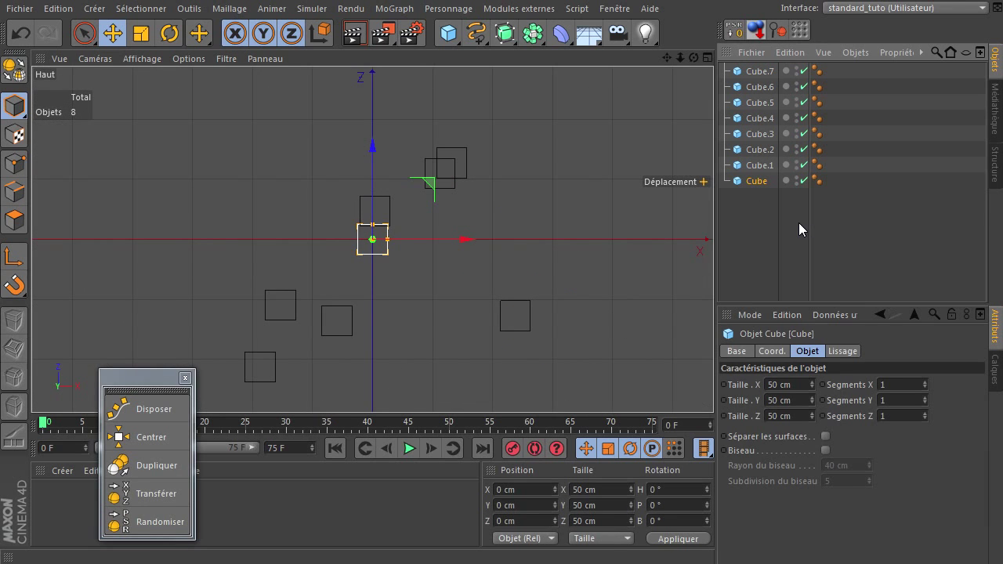
middle_click(565, 174)
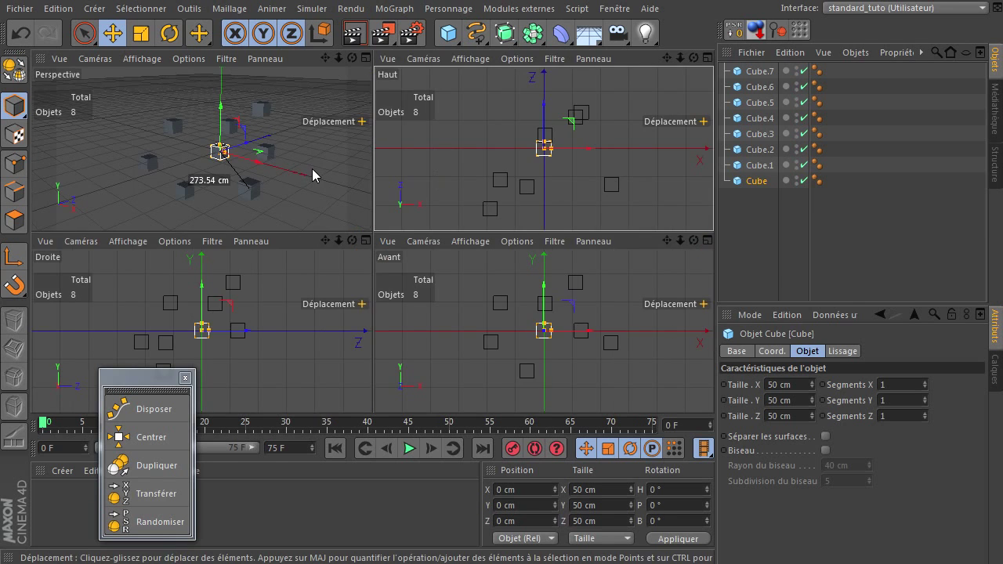
middle_click(312, 169)
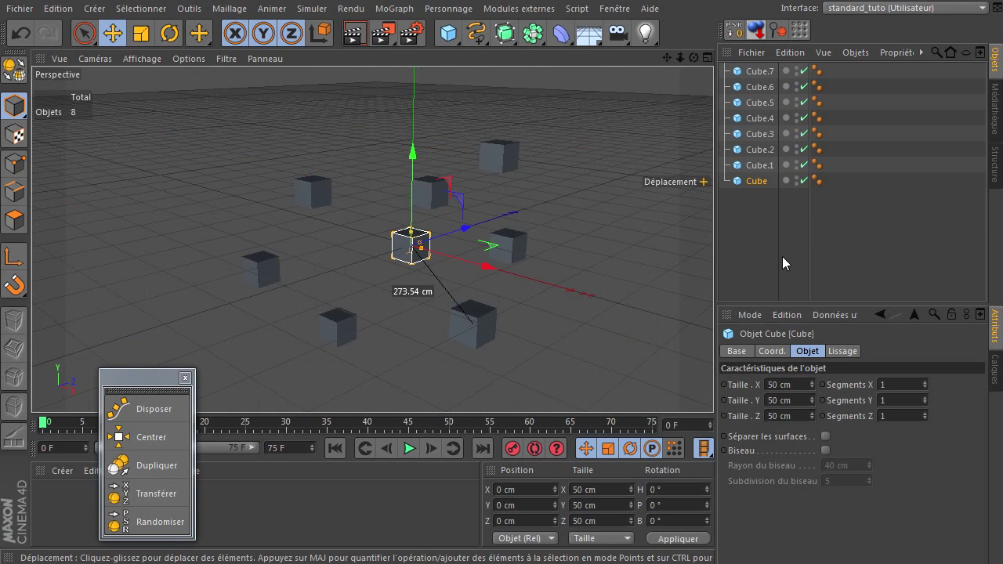
Step: Append '.0' to the original cube's name so it reads Cube.0
double_click(756, 181)
key(End)
text(.)
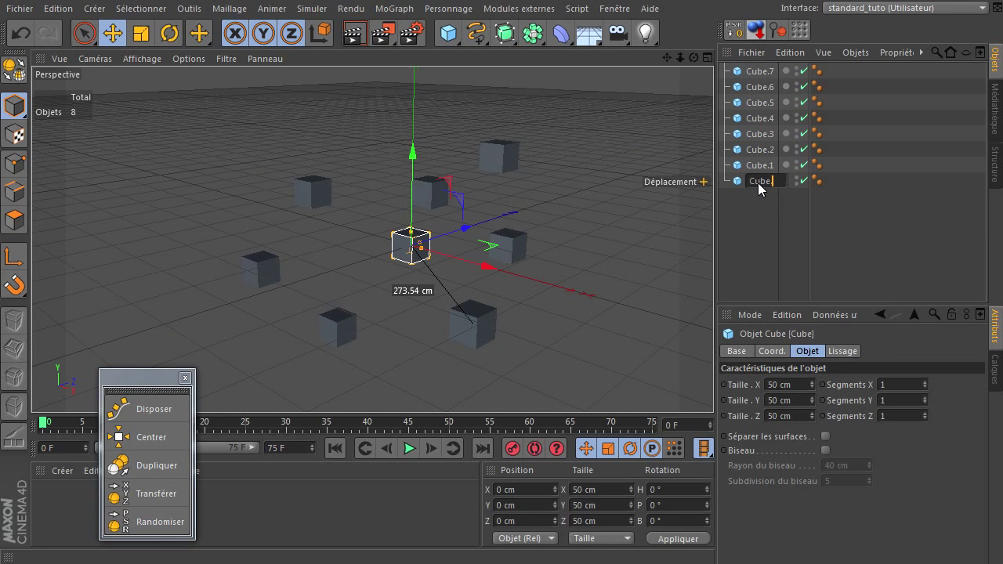
text(0)
key(Return)
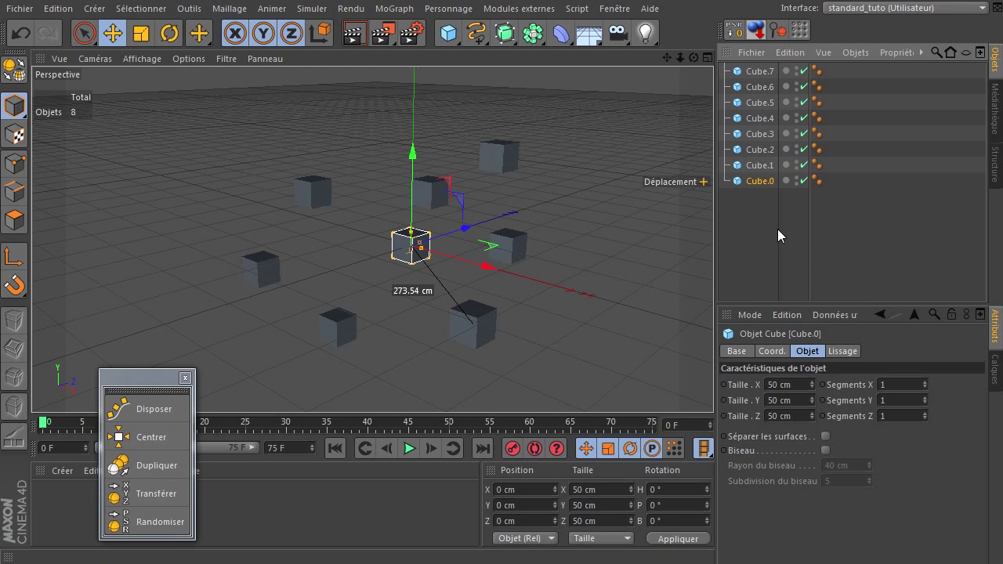
click(764, 203)
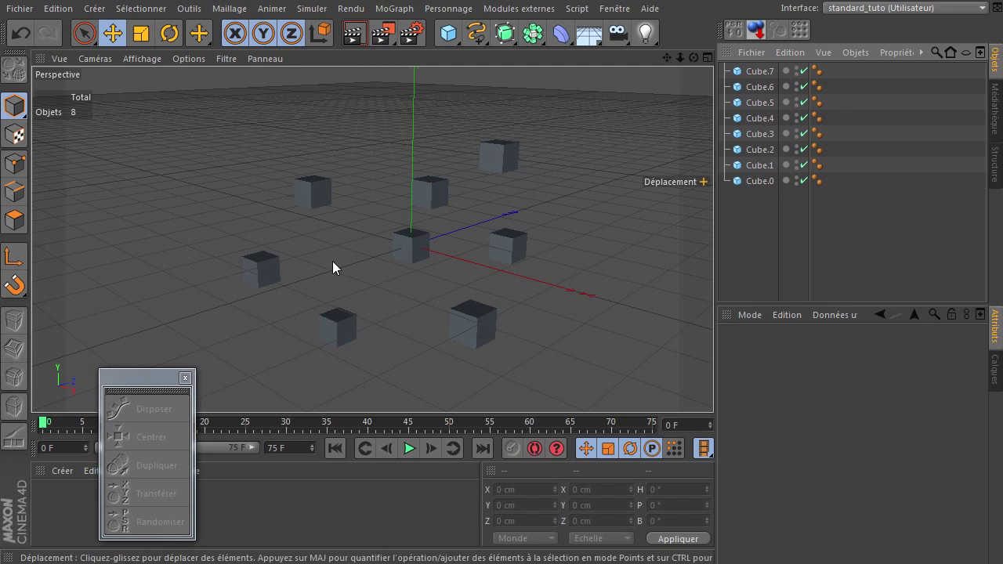
drag(163, 375, 157, 377)
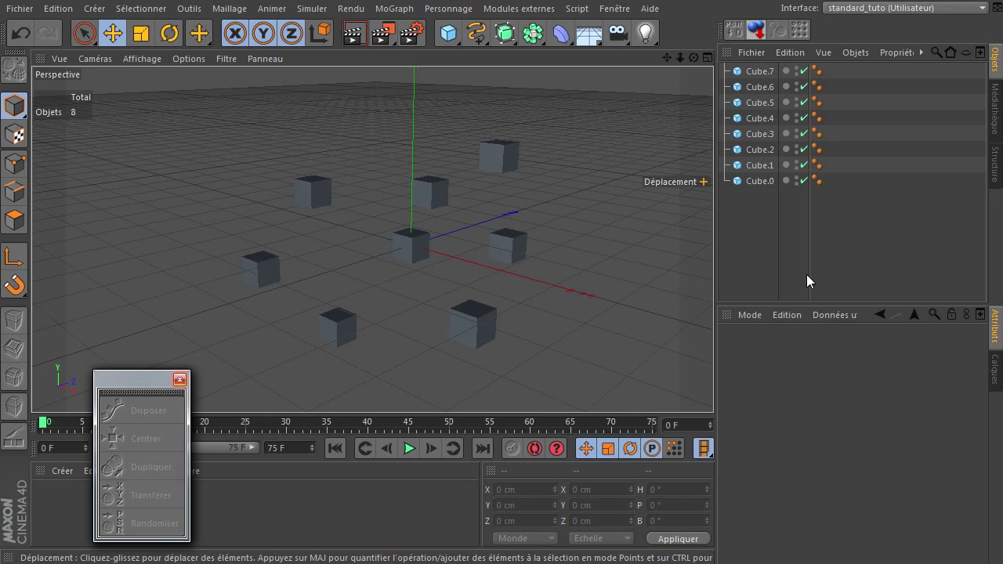
click(766, 180)
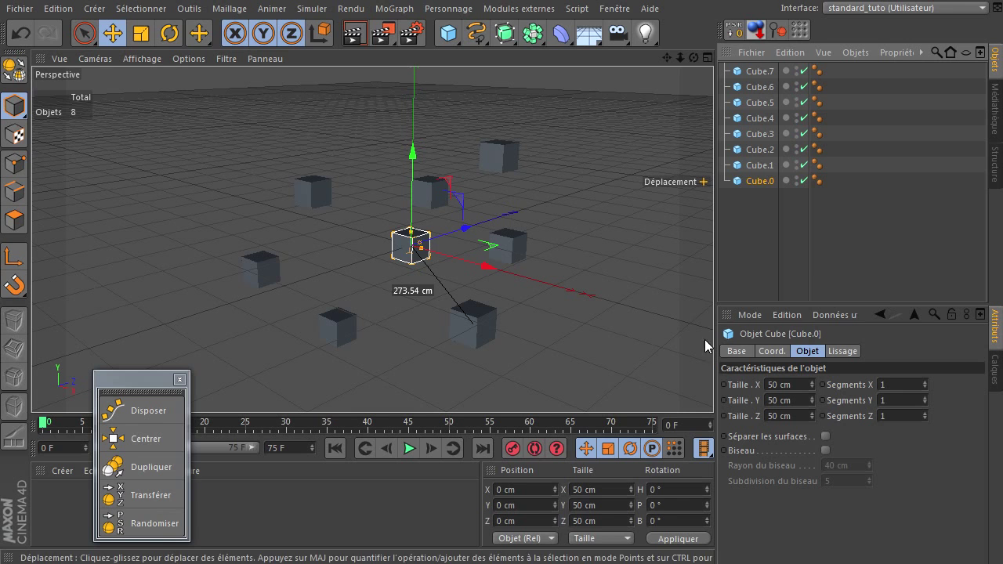
Step: Select all eight cubes, deselect them, and open the MoGraph menu
drag(755, 221, 787, 69)
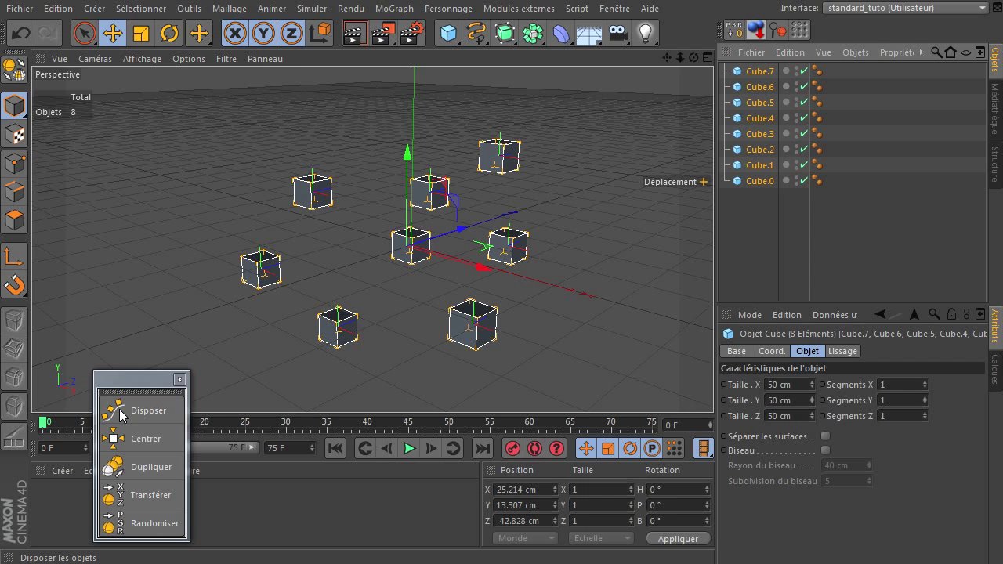
click(735, 228)
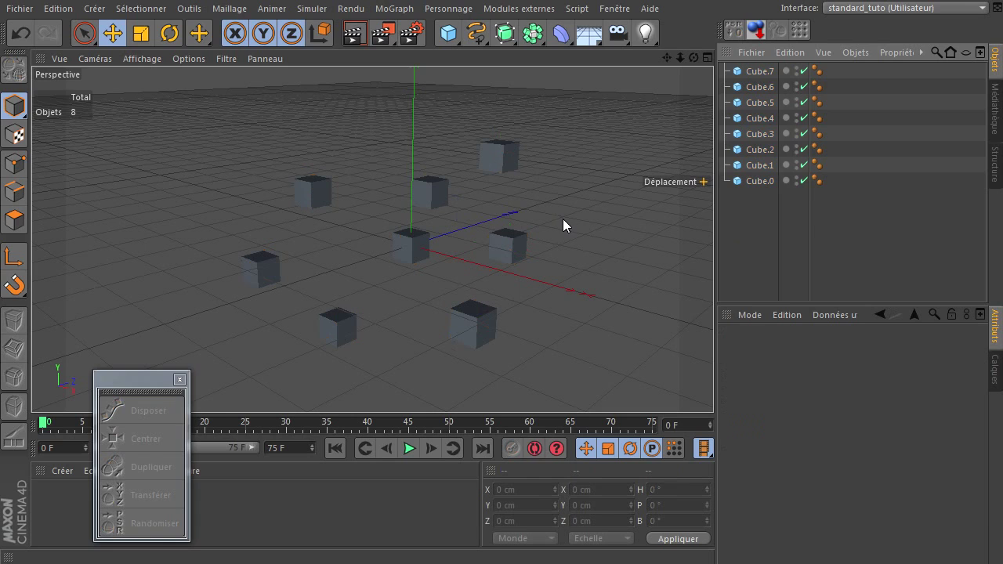
click(384, 9)
Step: Add a MoGraph Cloneur, look over its mode list, then delete it
click(405, 128)
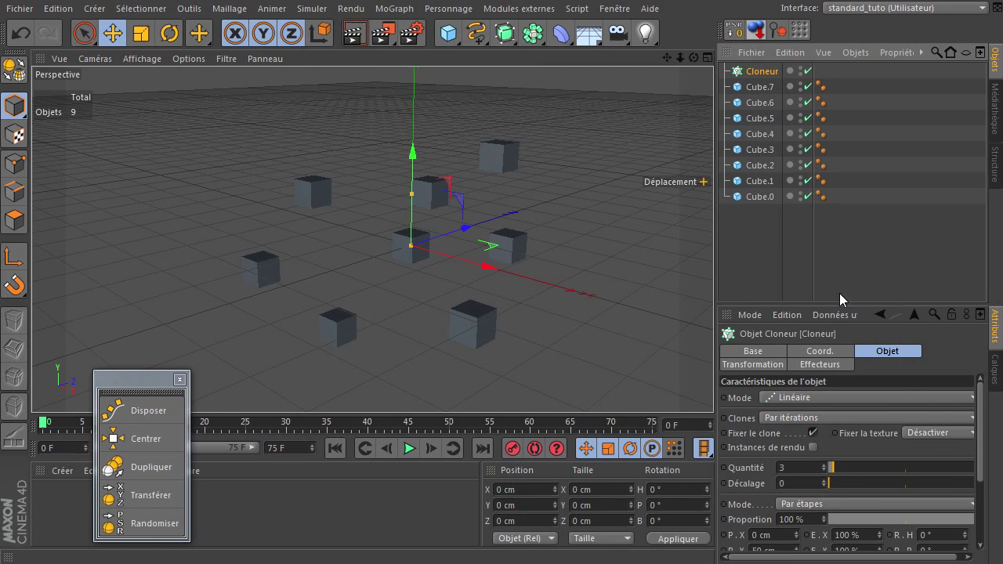
drag(840, 305, 840, 239)
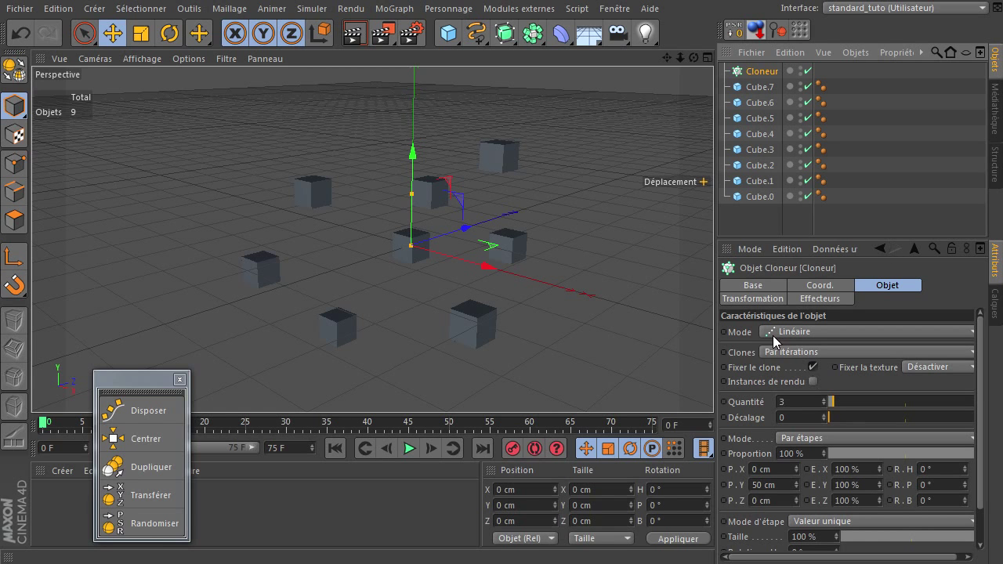
click(824, 332)
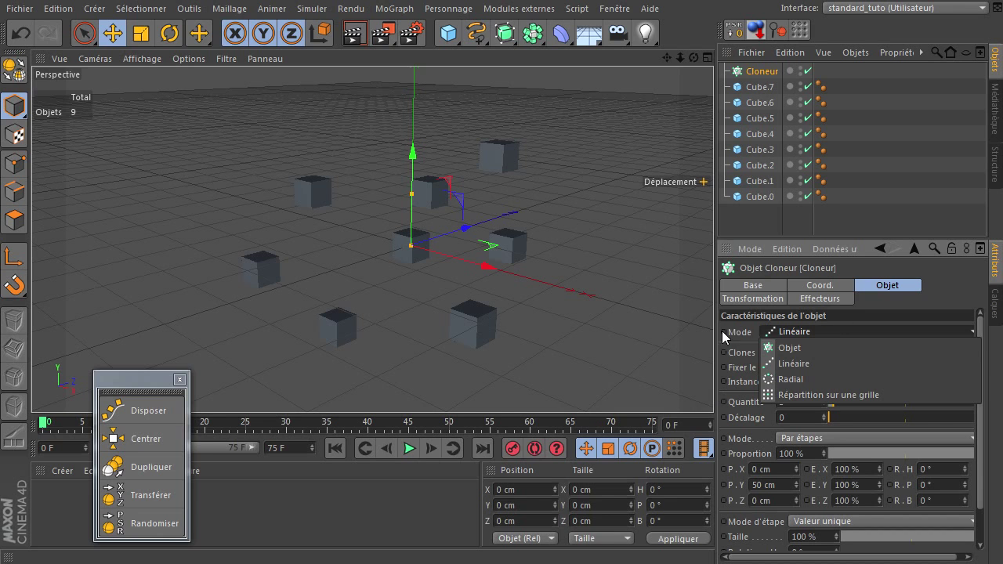
click(753, 78)
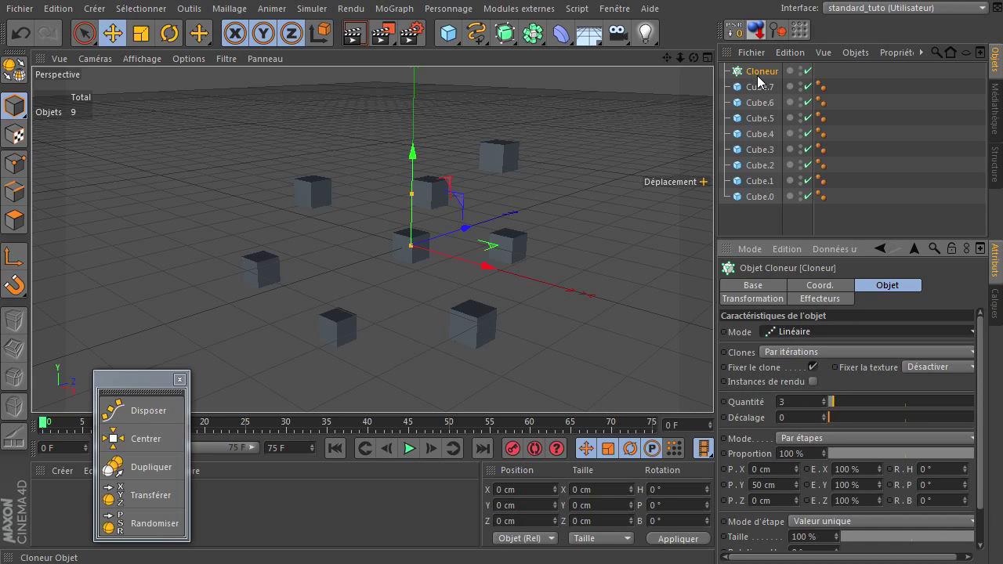
key(Delete)
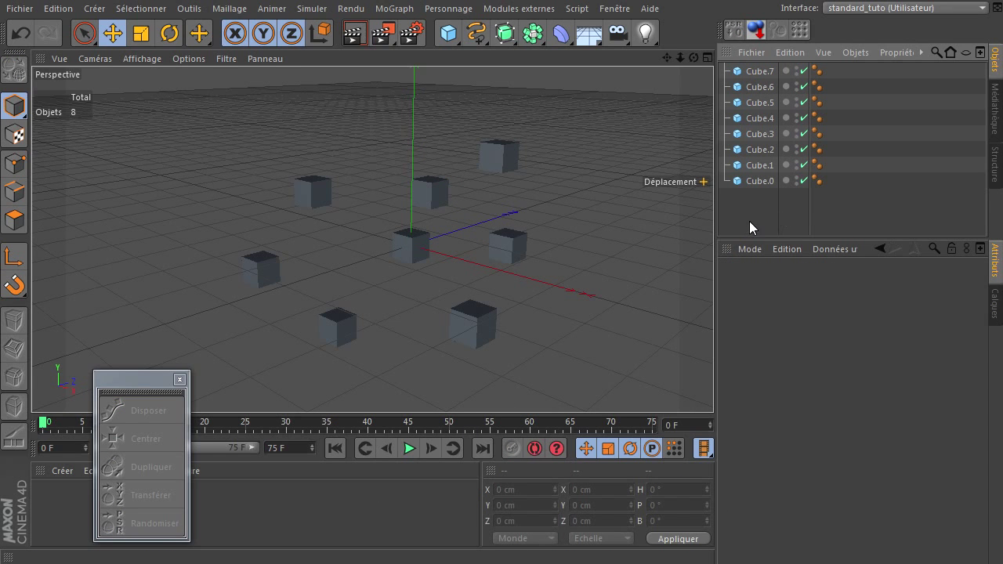
Step: Enlarge the Top view to fill the viewport and zoom out over the cubes
drag(750, 211, 806, 66)
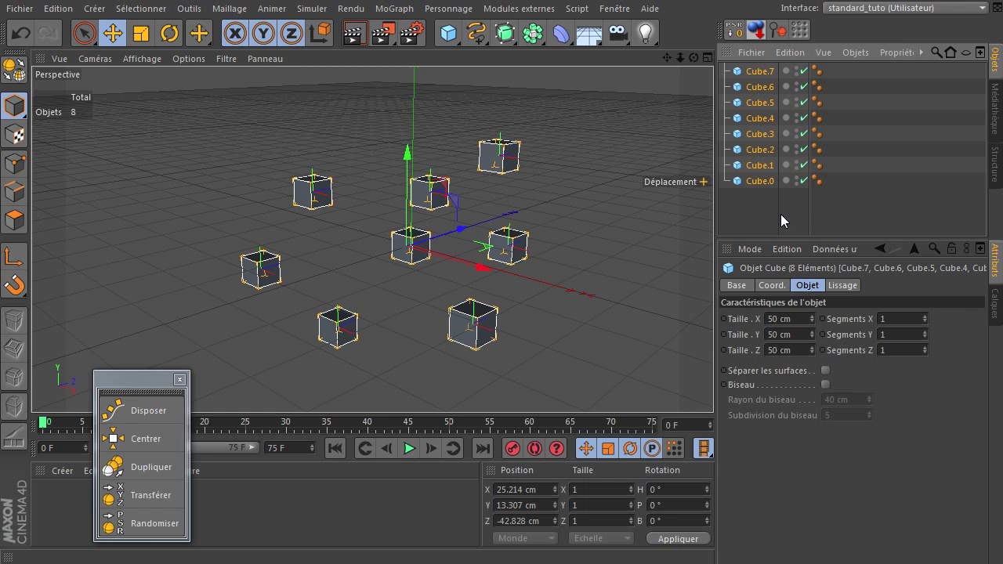
click(772, 217)
middle_click(585, 262)
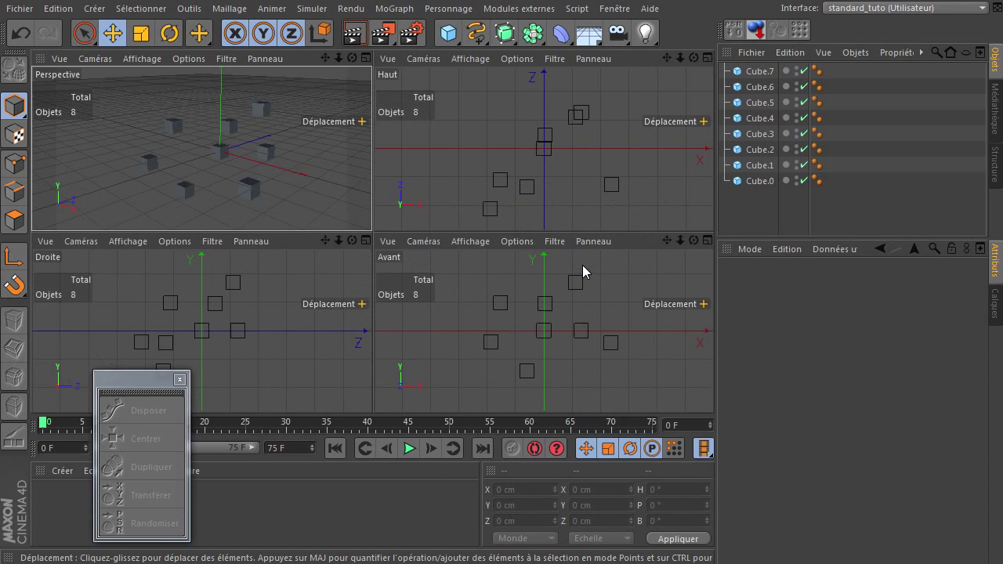
middle_click(537, 152)
scroll(426, 213, down, 3)
scroll(425, 213, down, 1)
Step: Draw a four-point cubic spline curving between the cubes in Top view
click(476, 33)
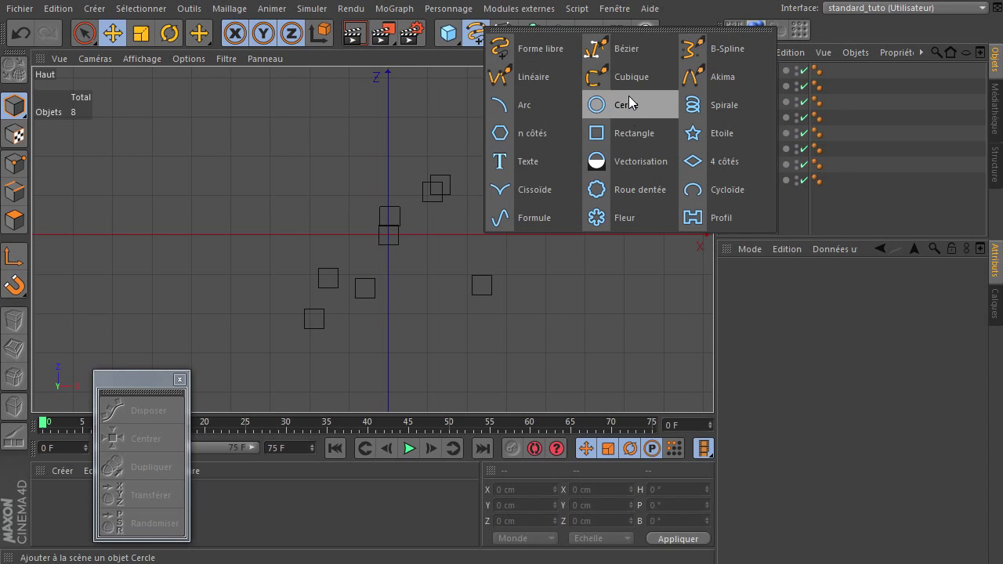
click(607, 77)
click(119, 154)
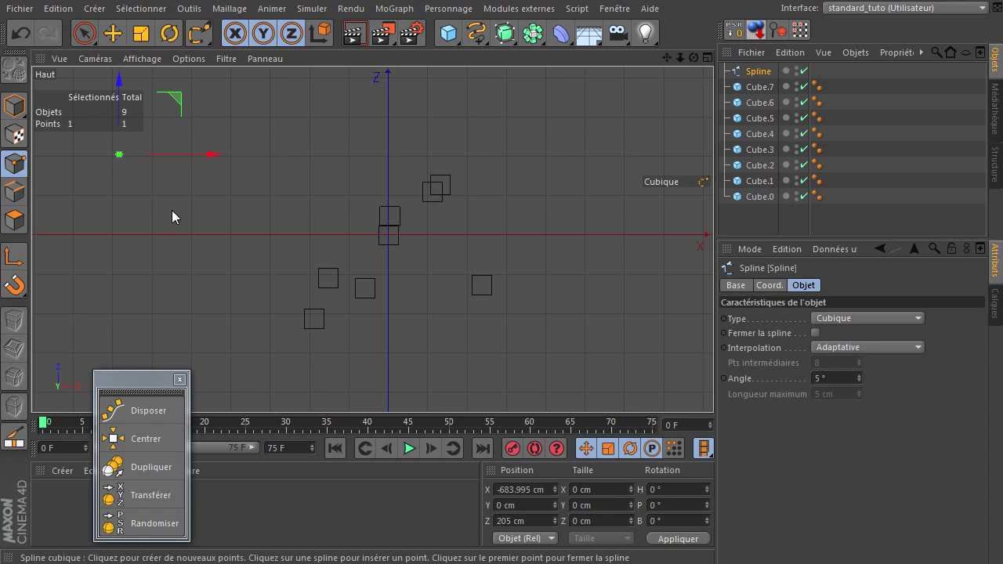
click(244, 307)
click(393, 129)
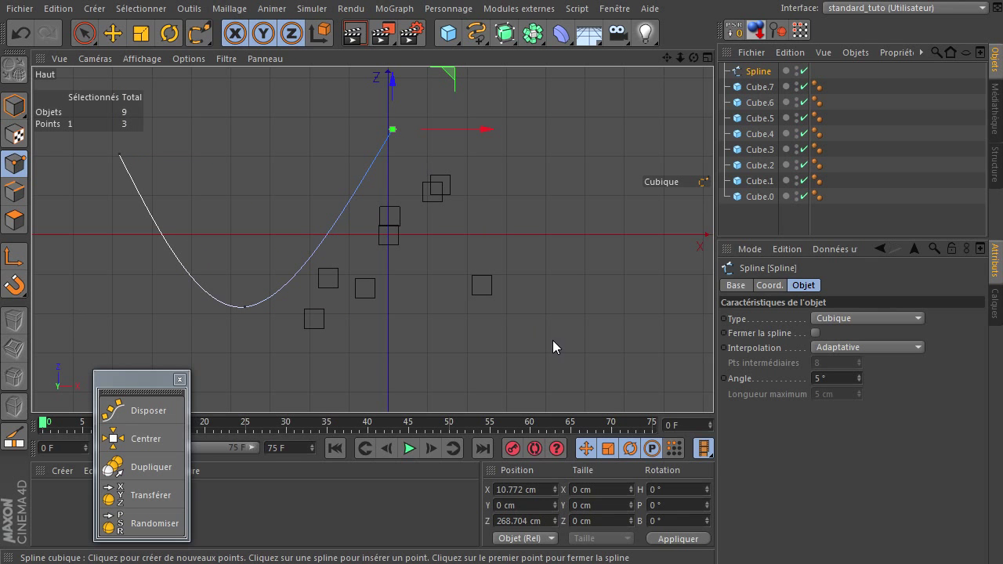
click(574, 332)
click(85, 33)
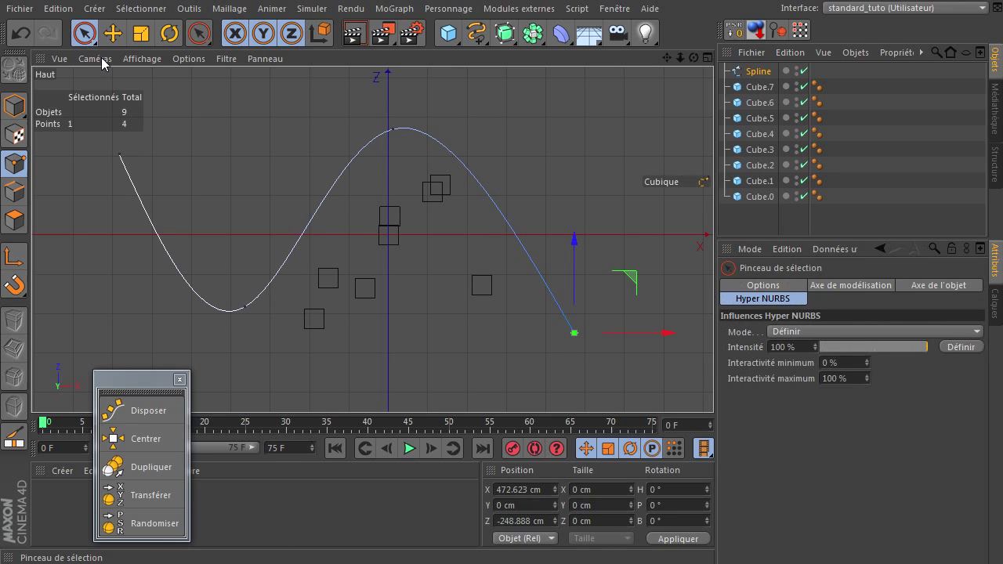
Step: Return to Perspective, select Cube.0–Cube.7 and start the Disposer tool
middle_click(176, 134)
middle_click(322, 173)
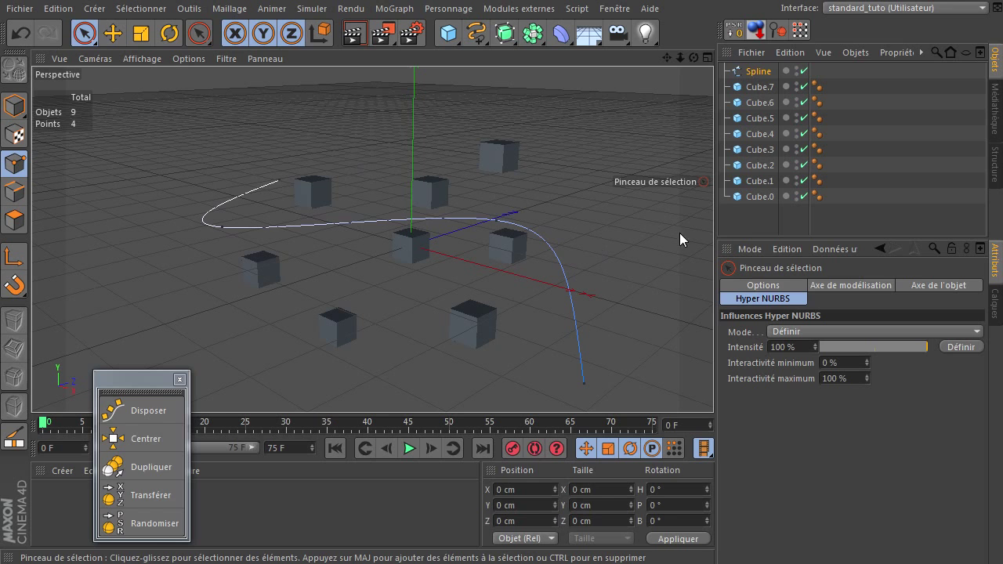
drag(744, 212, 795, 84)
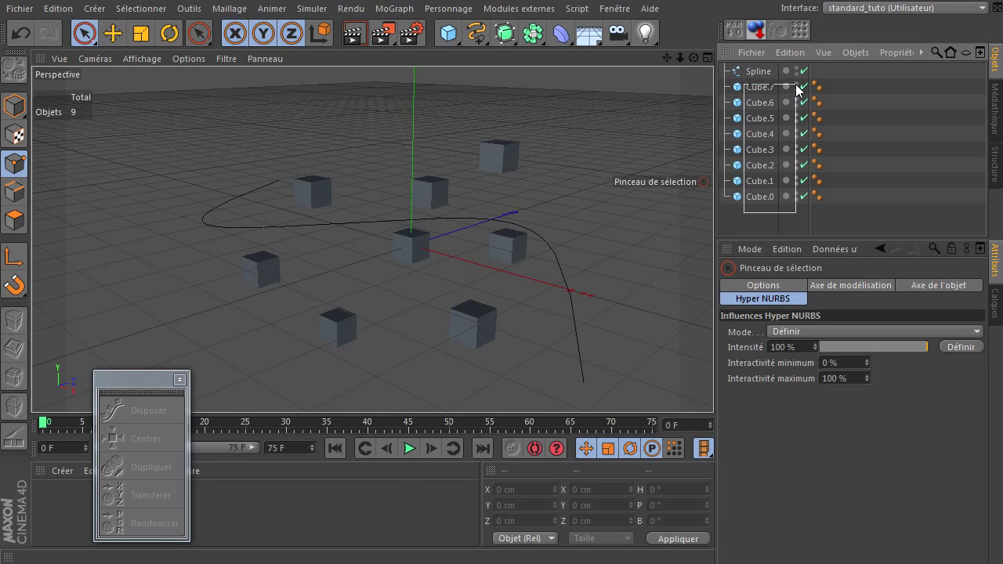
click(140, 410)
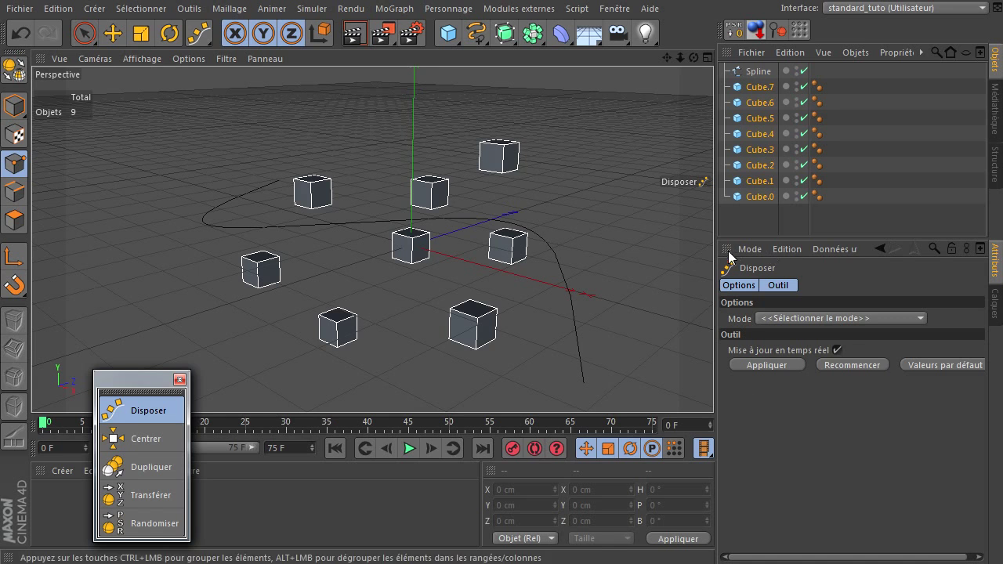
Step: Widen the right panels, show Disposer's Options and Outil sections, and open its Mode list
drag(717, 257, 663, 257)
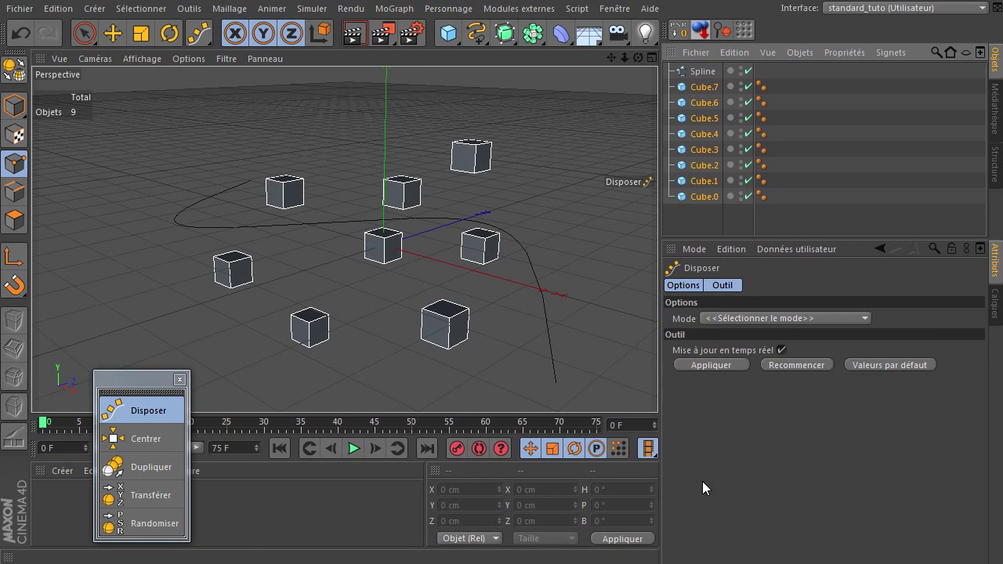
click(722, 286)
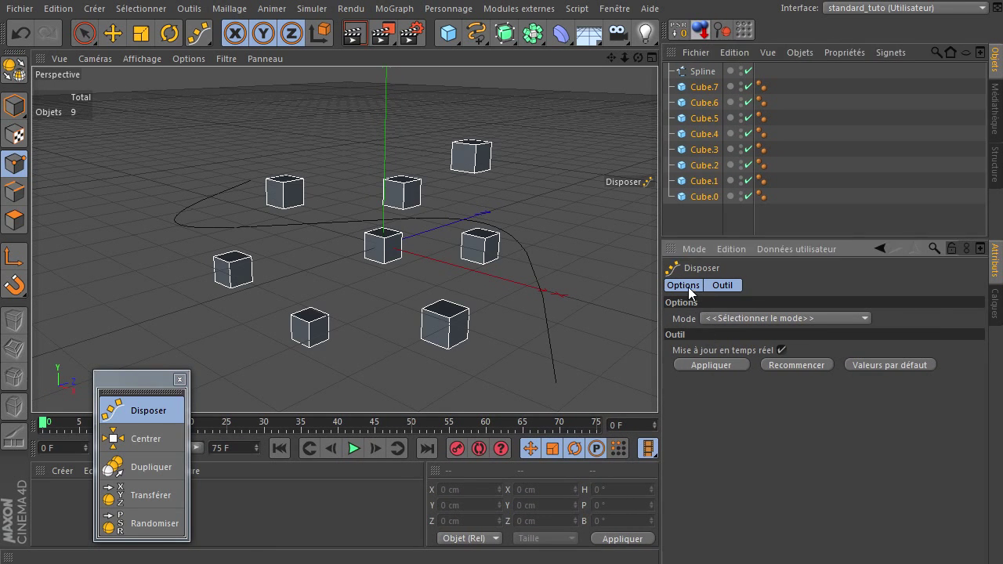
click(682, 285)
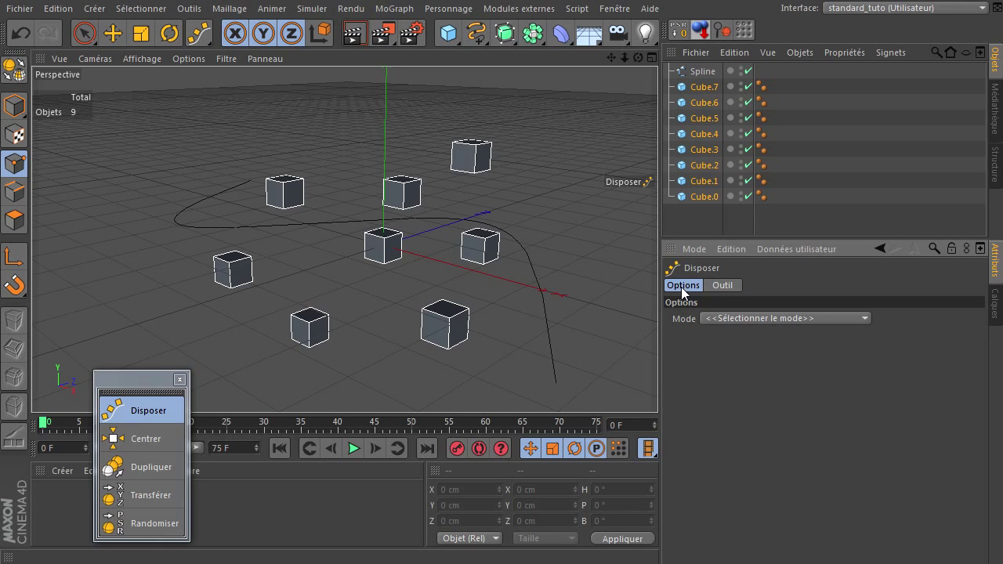
shift+click(723, 286)
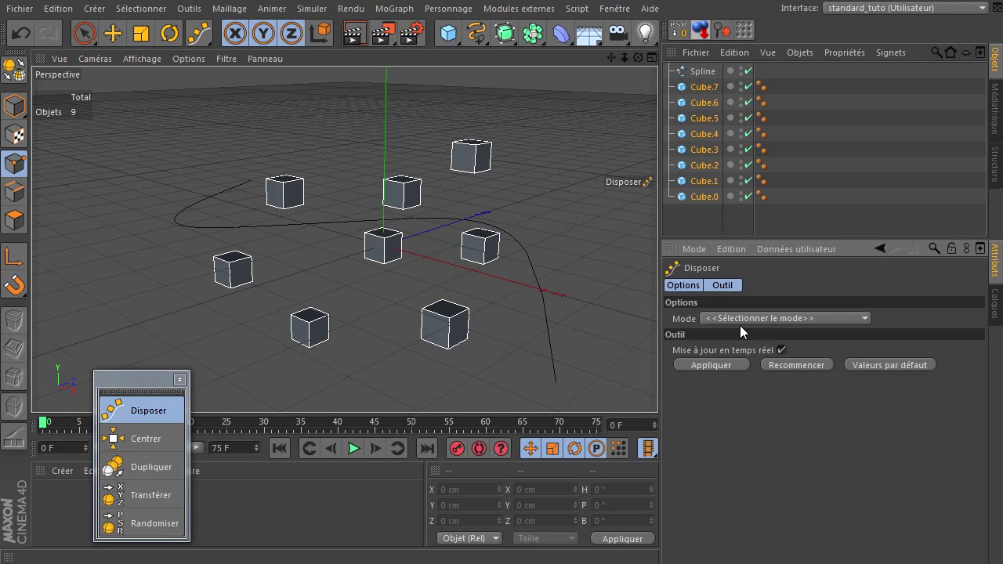
click(720, 287)
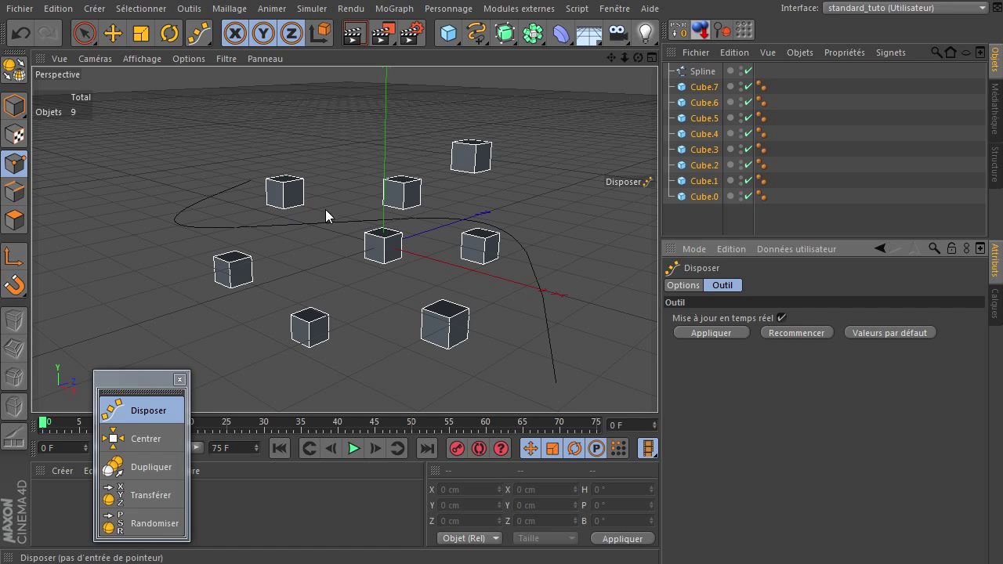
click(683, 285)
shift+click(725, 285)
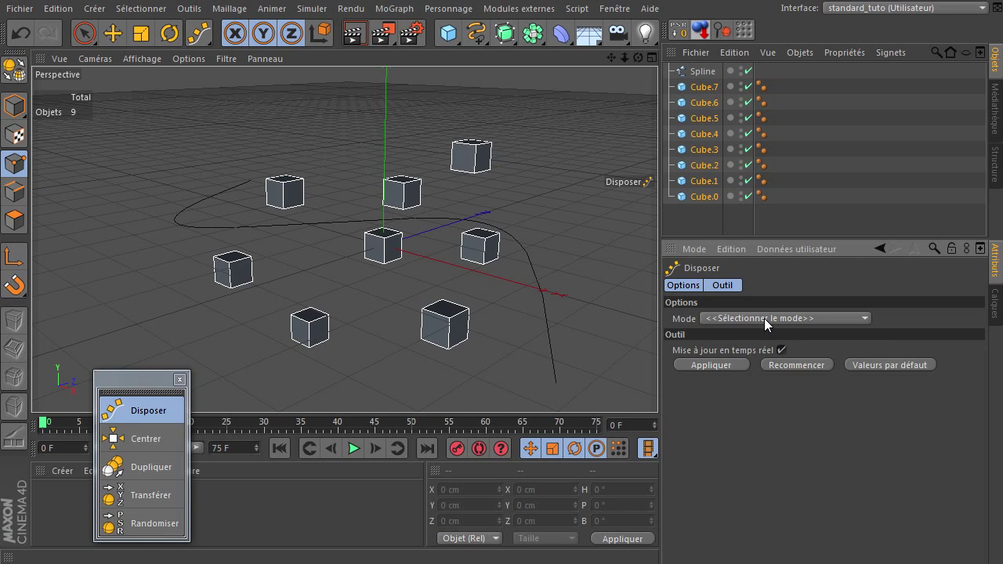
click(764, 318)
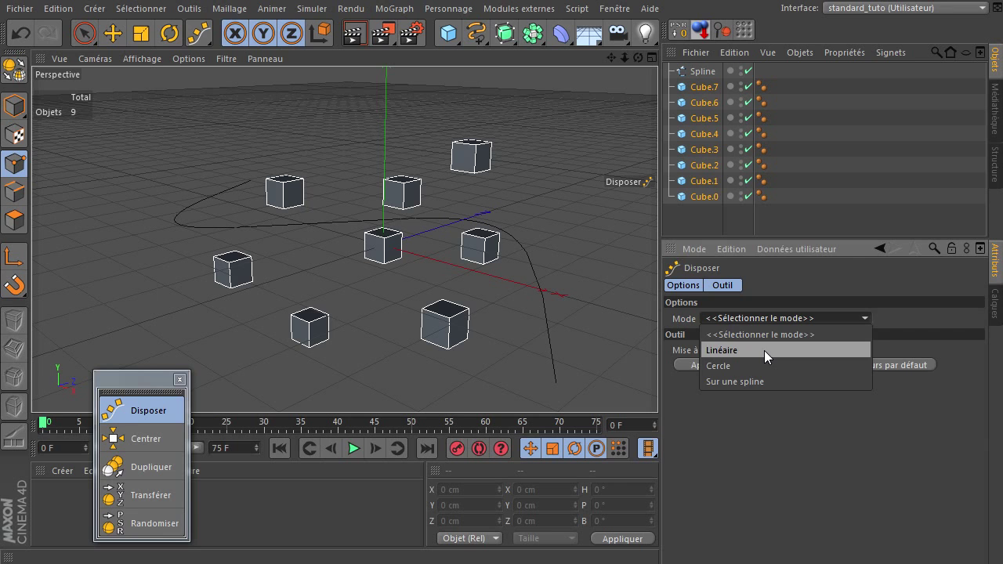
Step: Set Disposer to Linéaire with Position Activer on at 0/500/0 cm
click(764, 351)
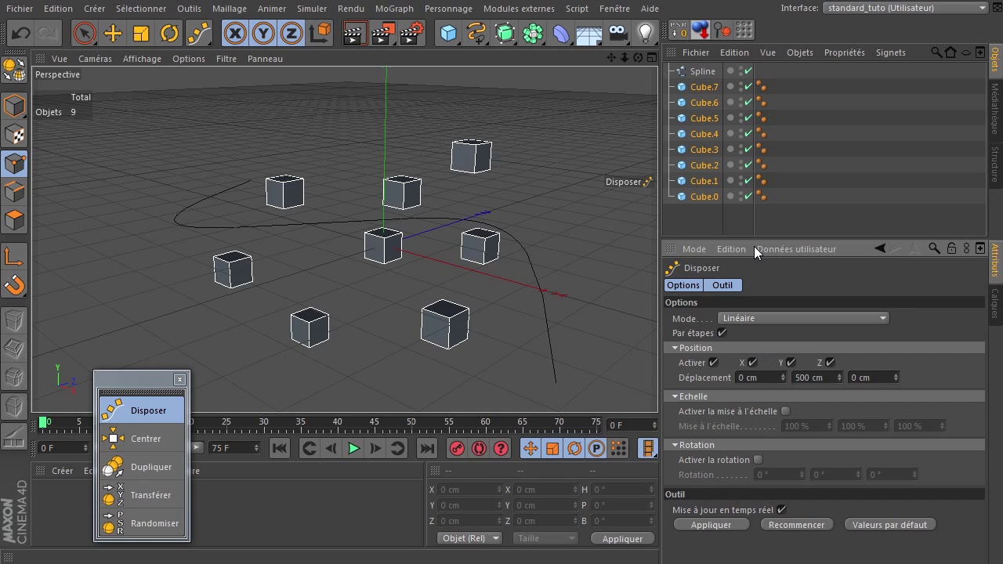
drag(755, 235, 758, 219)
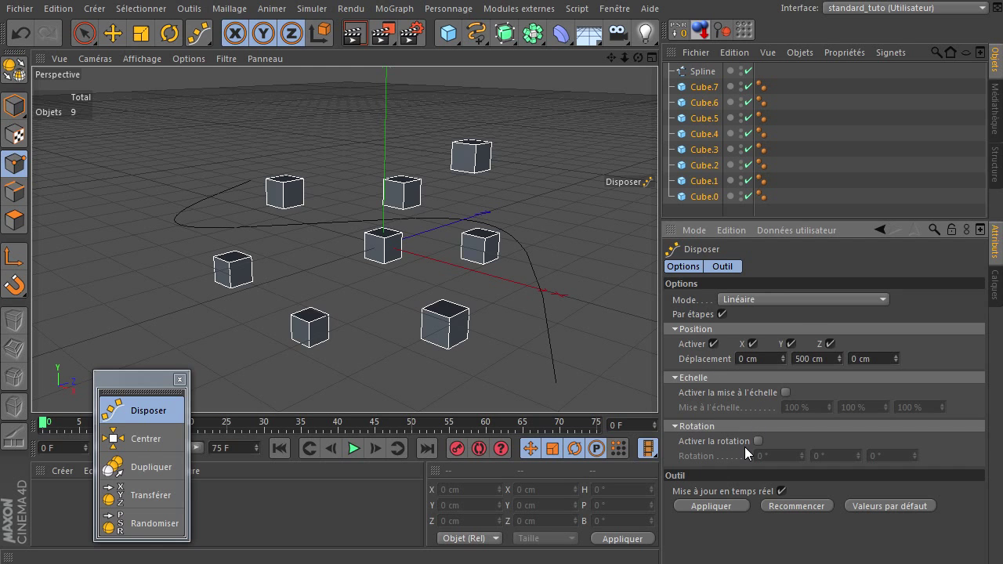
click(713, 346)
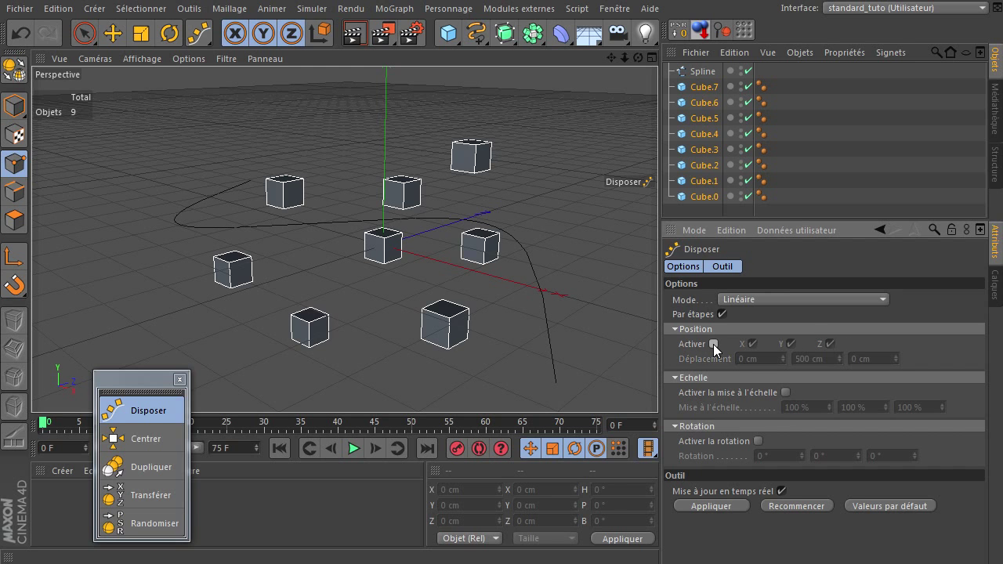
click(714, 344)
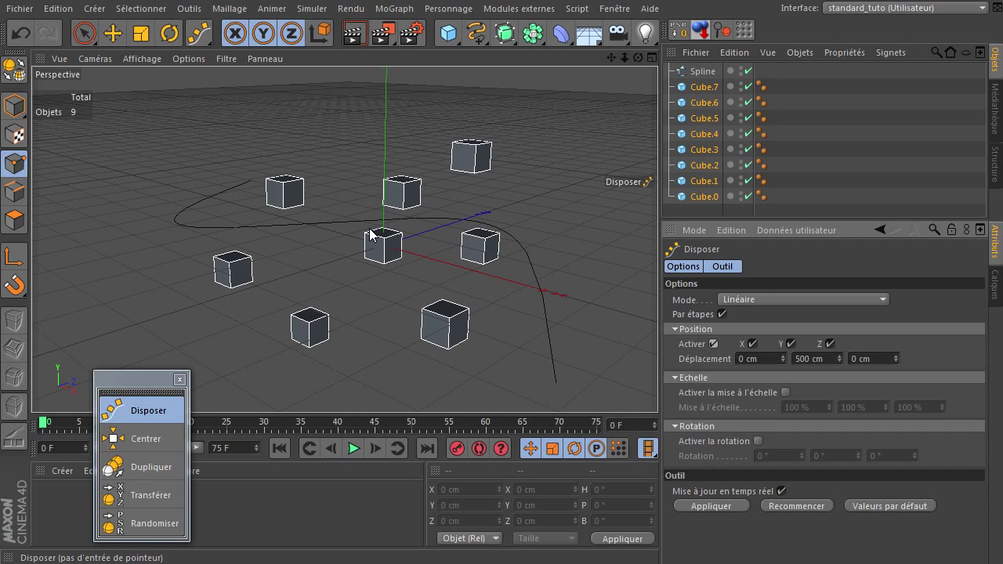
Step: Switch the coordinates to world space while selecting Cube.7 and Cube.6
click(702, 87)
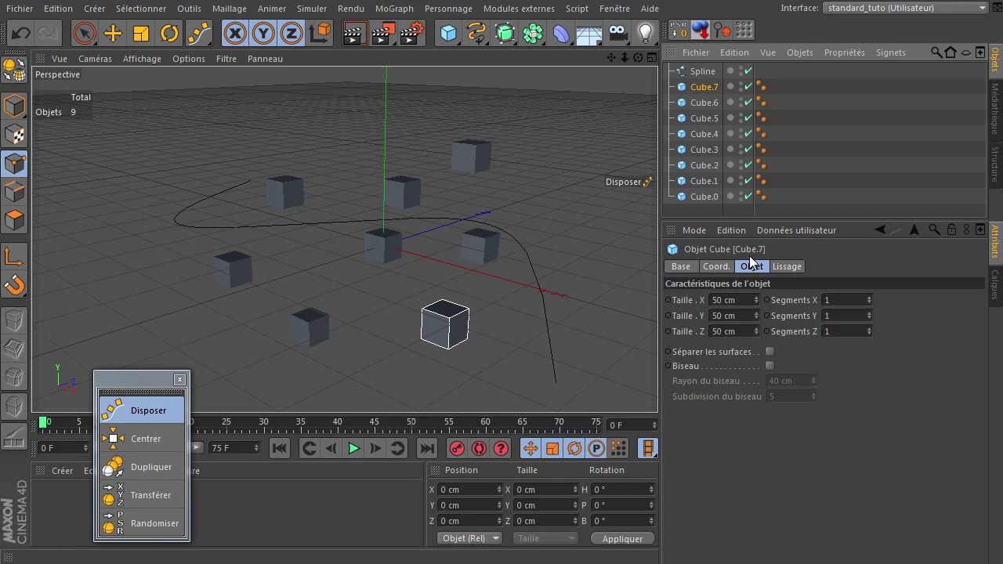
click(695, 101)
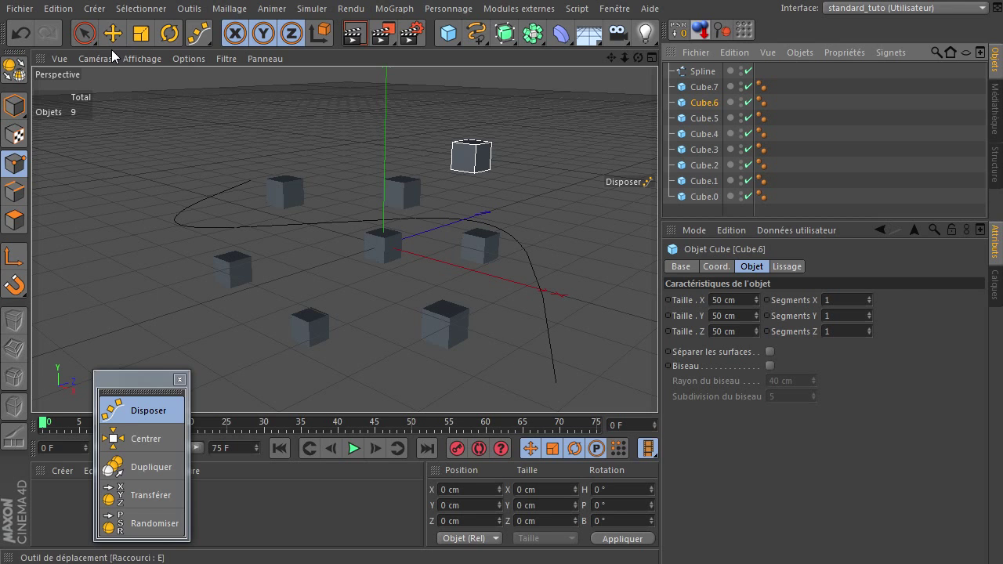
click(474, 539)
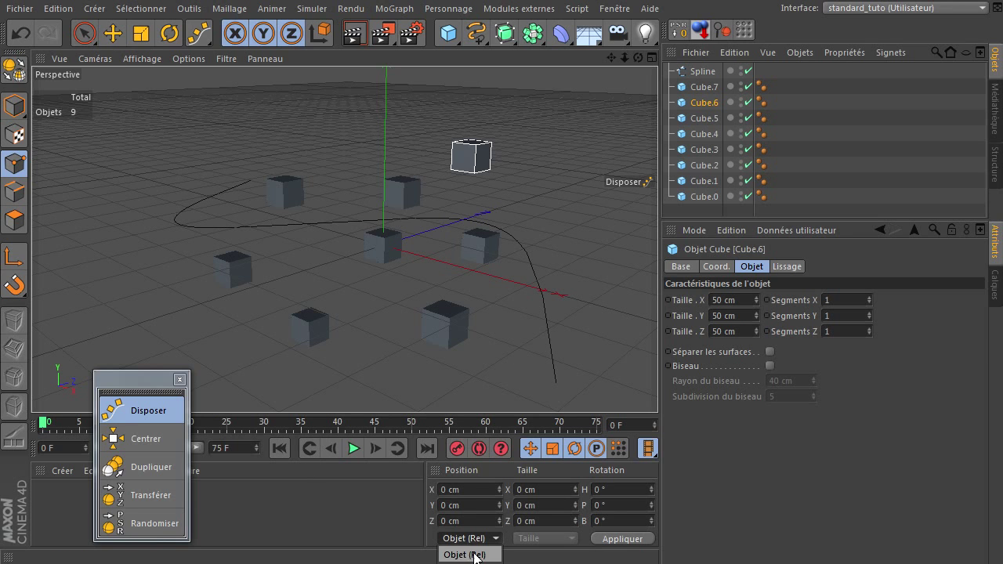
click(468, 554)
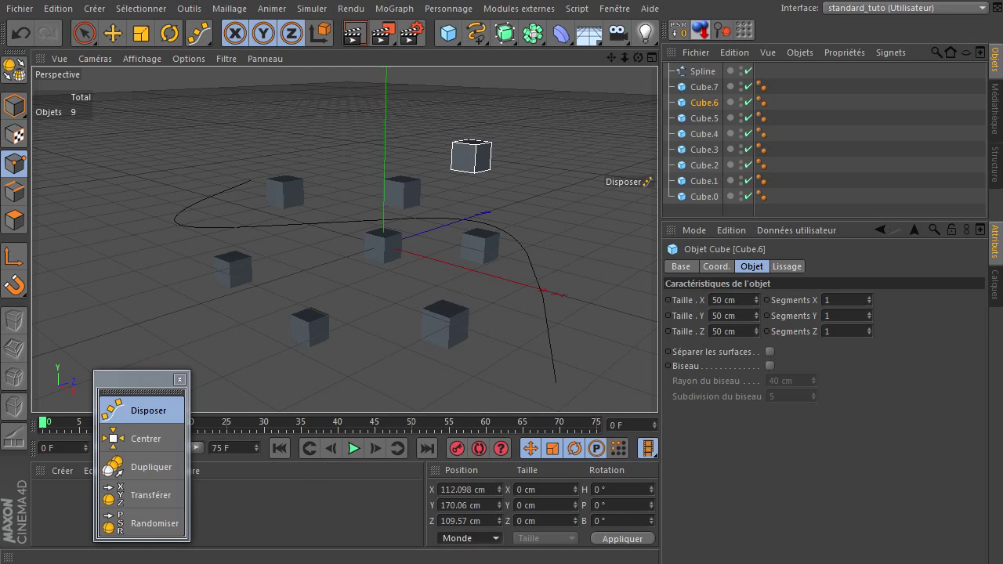
Step: Check the positions of Cube.7, Cube.6 and Cube.5, then box-select all eight cubes
click(702, 91)
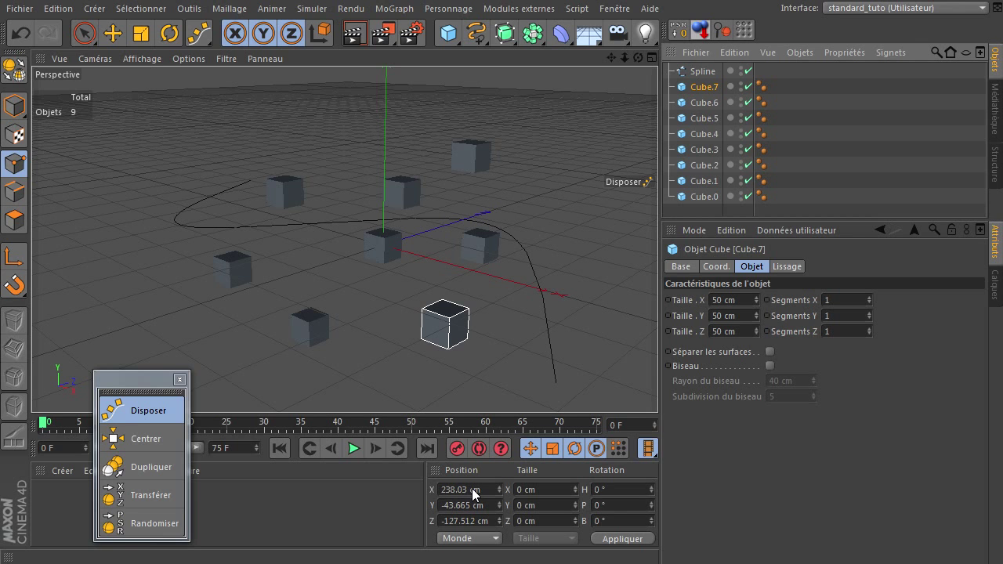
click(709, 102)
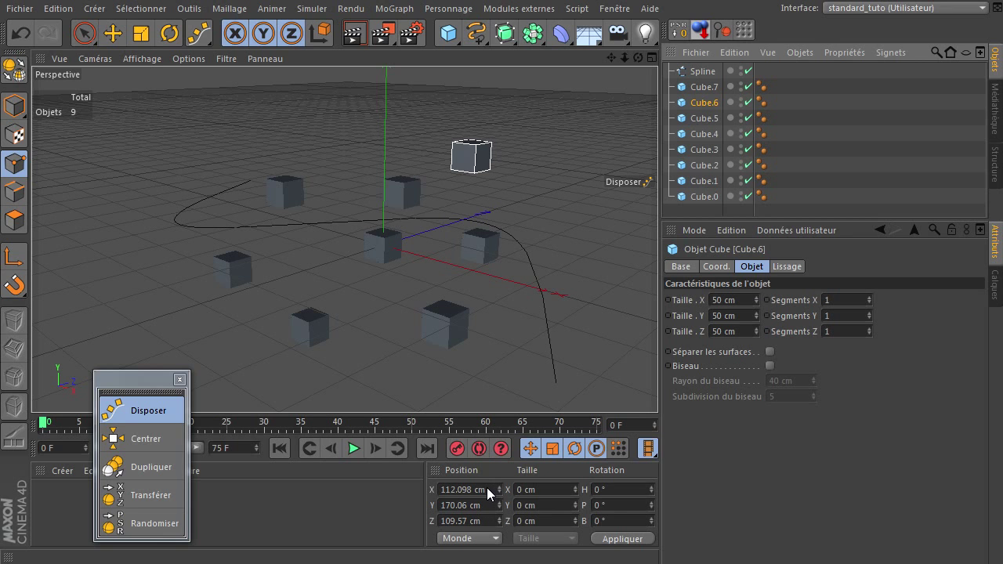
click(705, 118)
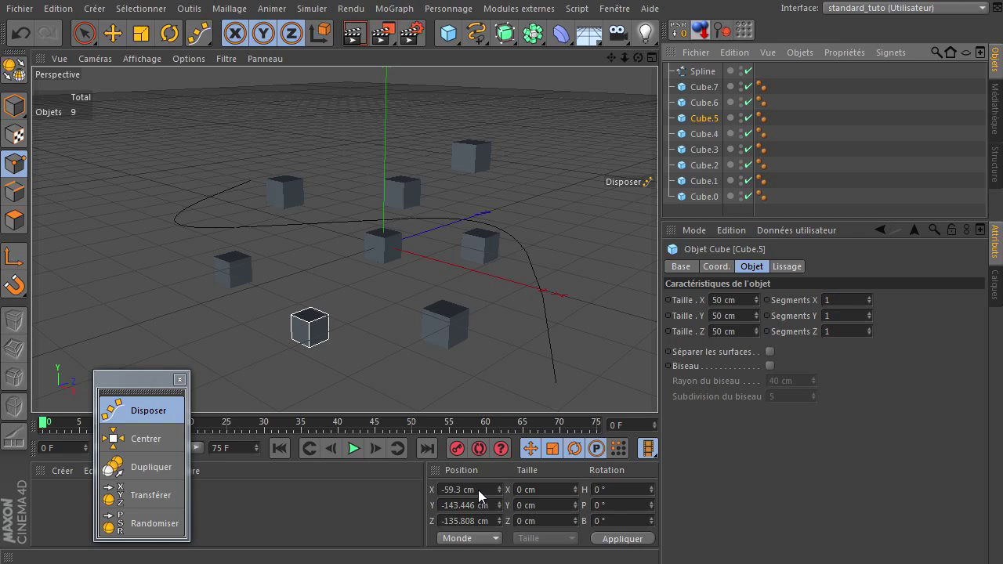
drag(696, 208, 739, 83)
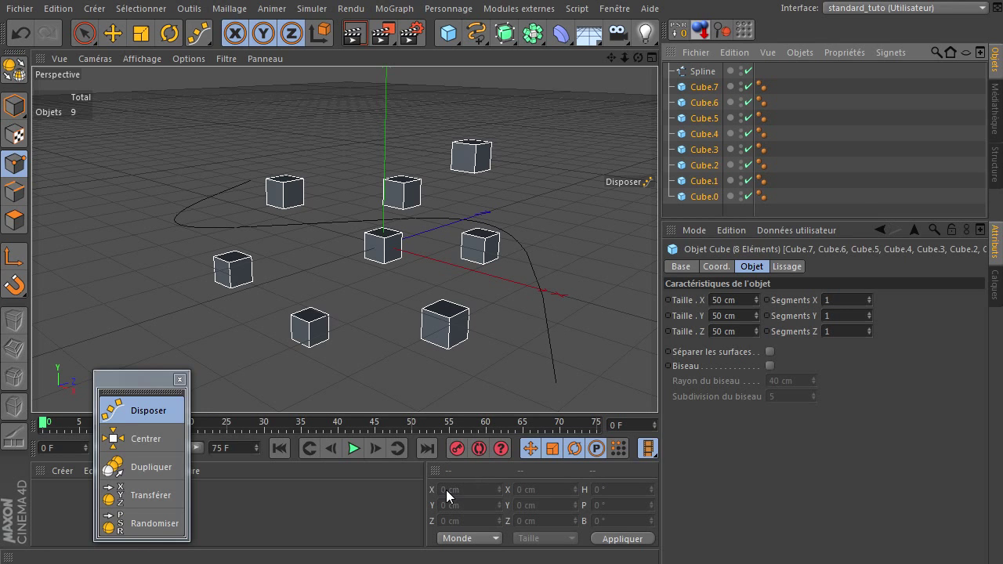
Step: Apply an X-only linear Disposer arrangement to the eight cubes, with Y and Z unchecked
click(140, 410)
click(791, 344)
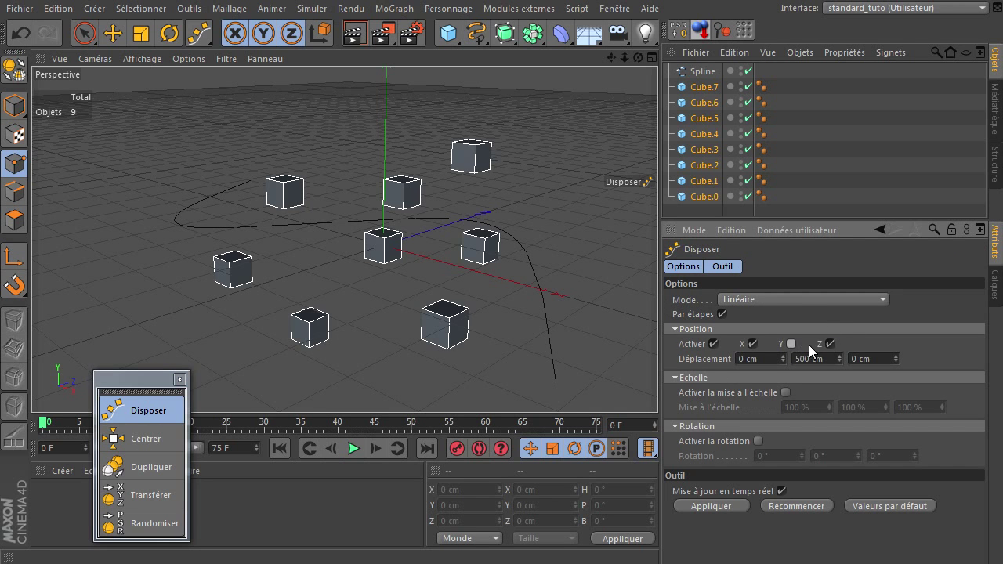
click(831, 342)
key(Return)
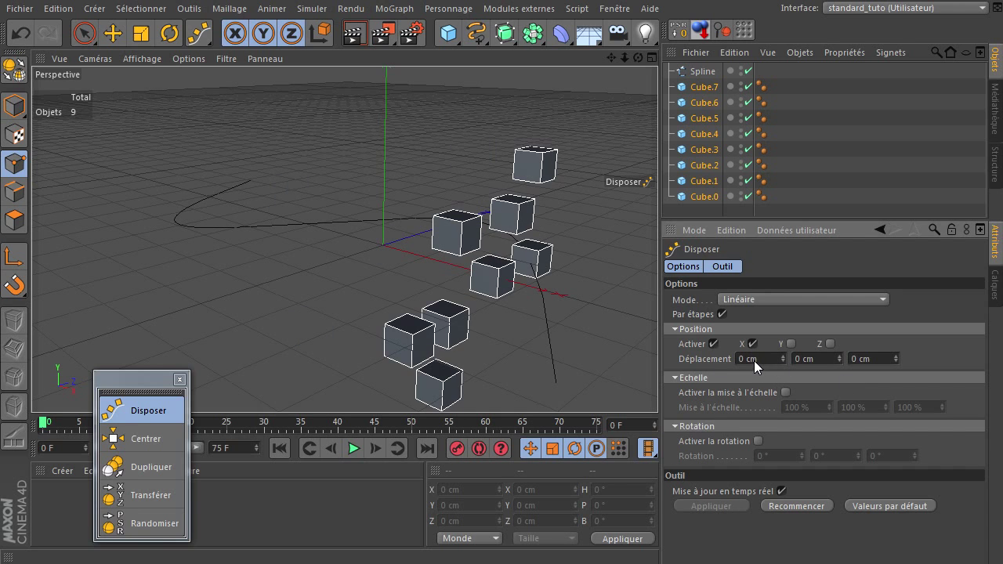
click(751, 342)
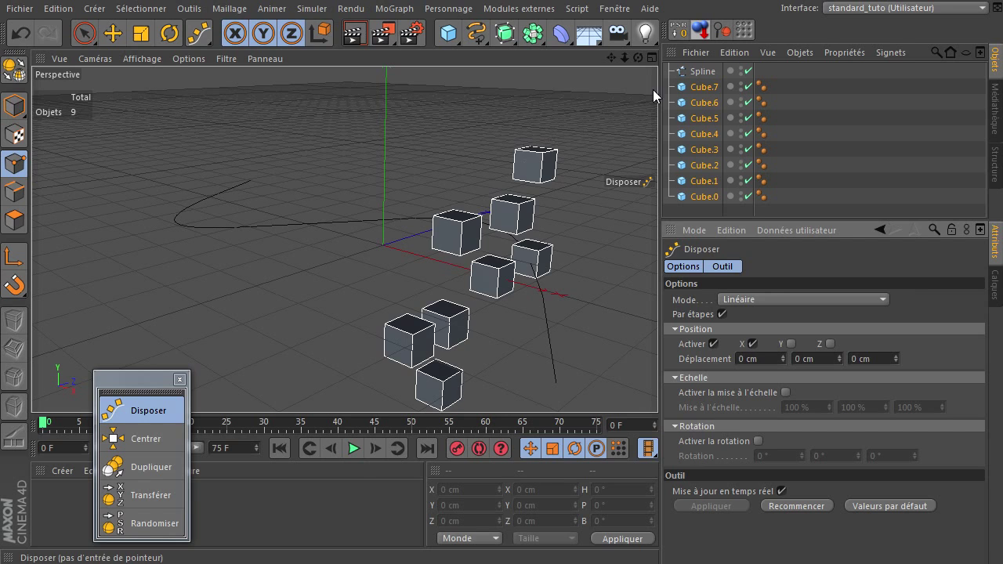
drag(639, 58, 657, 384)
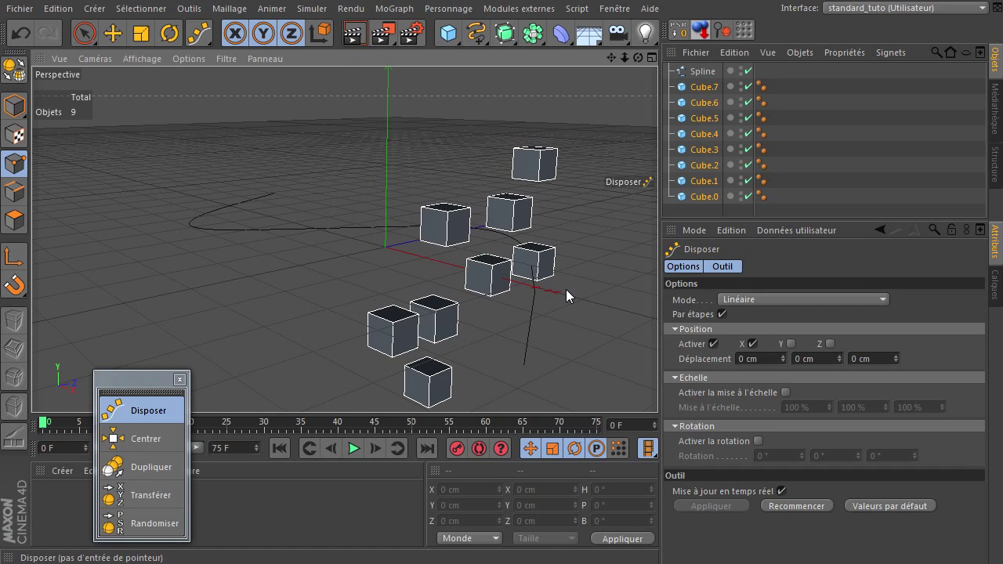
click(704, 87)
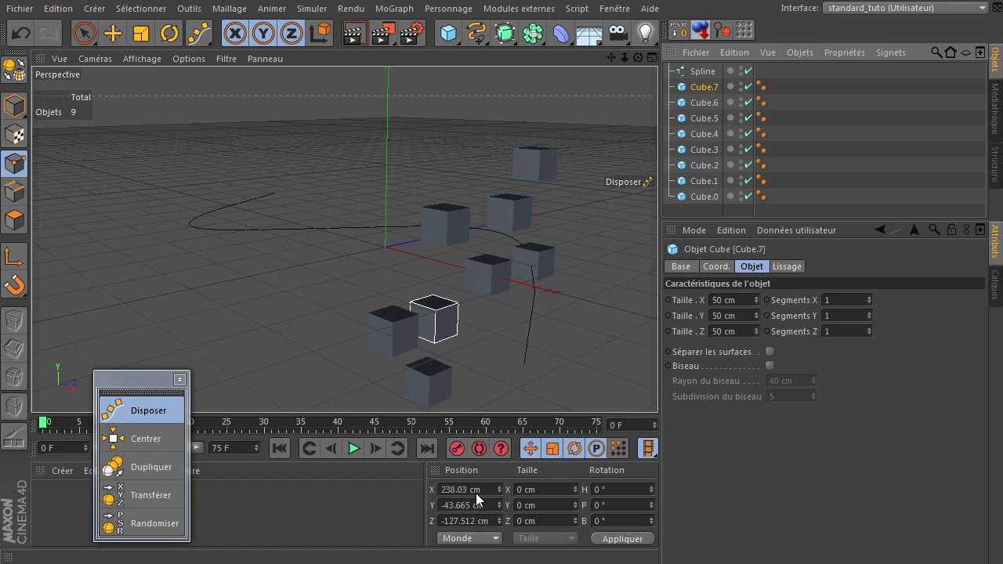
Step: Select Cube.6, Cube.5, Cube.4 and the cubes below them to inspect their positions
click(706, 103)
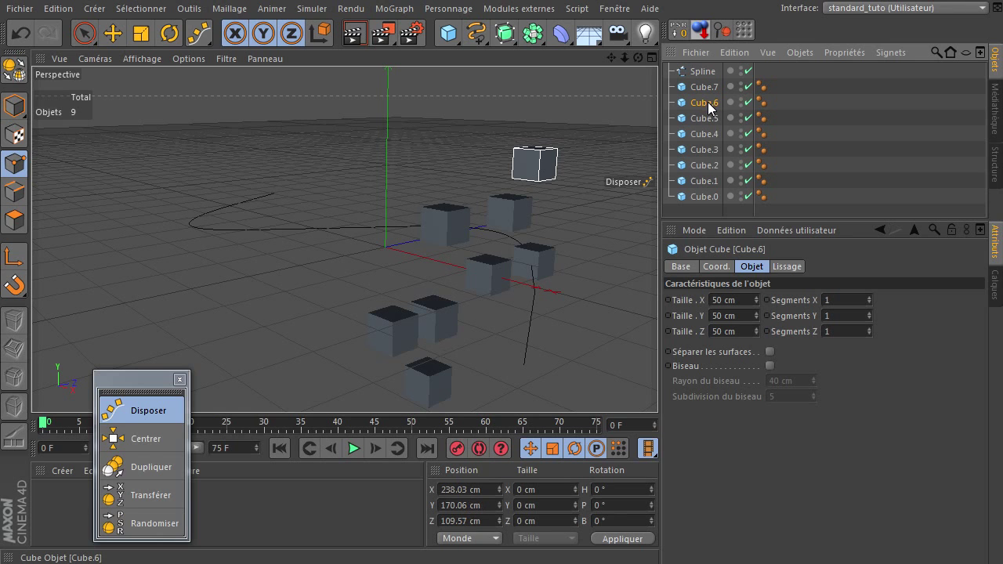
click(706, 118)
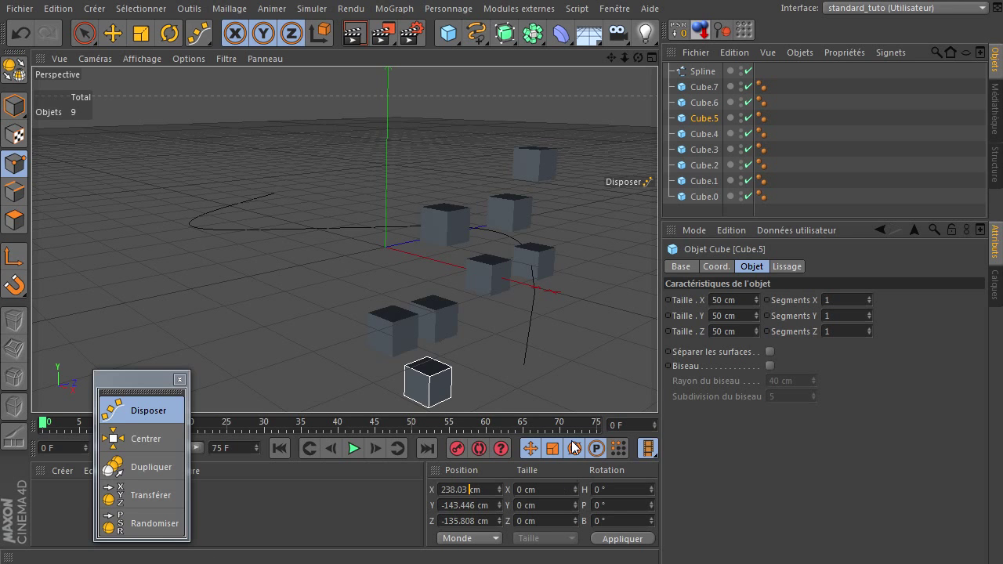
click(700, 138)
click(700, 151)
click(700, 167)
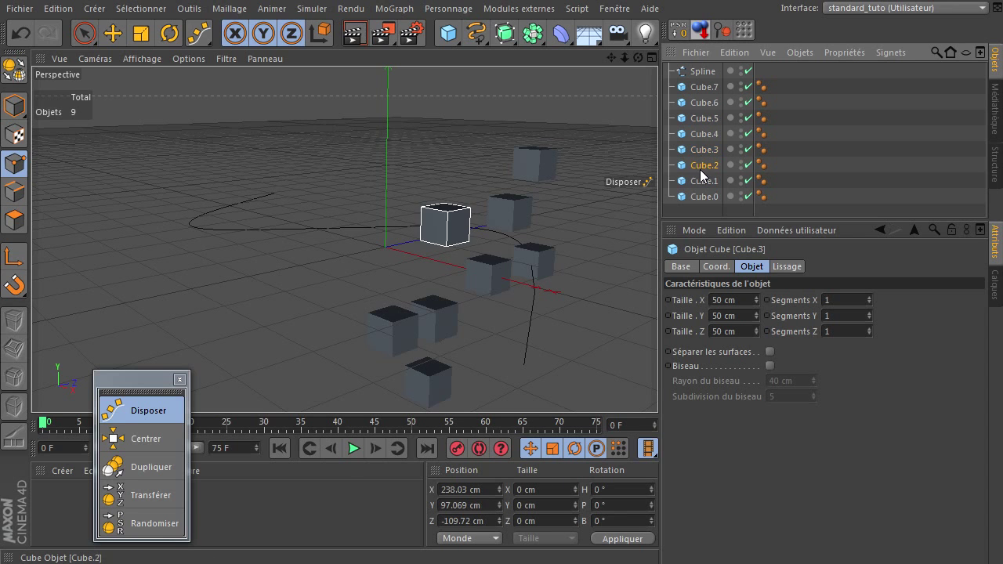
click(697, 181)
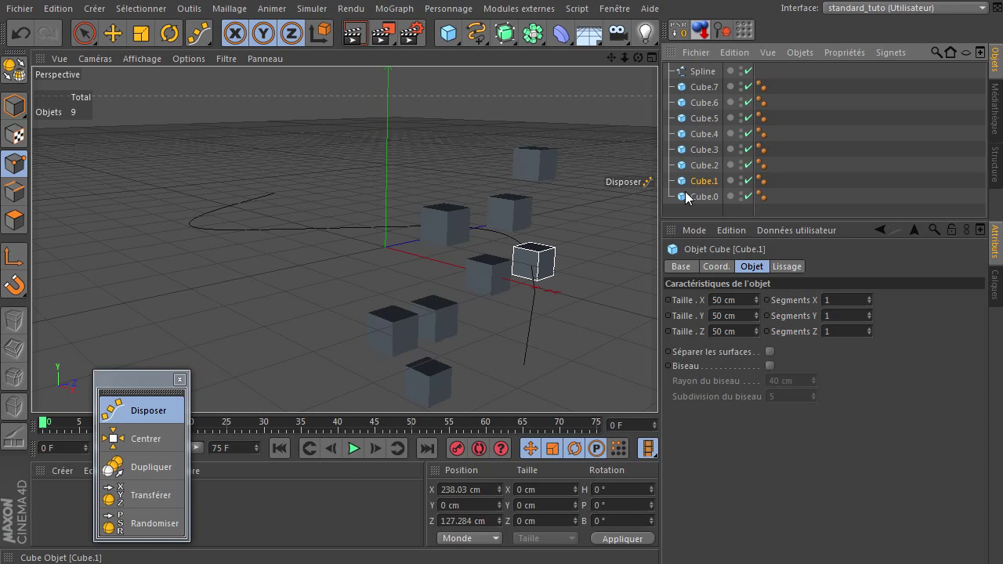
Step: Undo eight times to undo the arrangement and restore the cubes' earlier positions
click(23, 35)
click(23, 35)
click(23, 35)
click(22, 34)
click(22, 34)
click(22, 34)
click(23, 34)
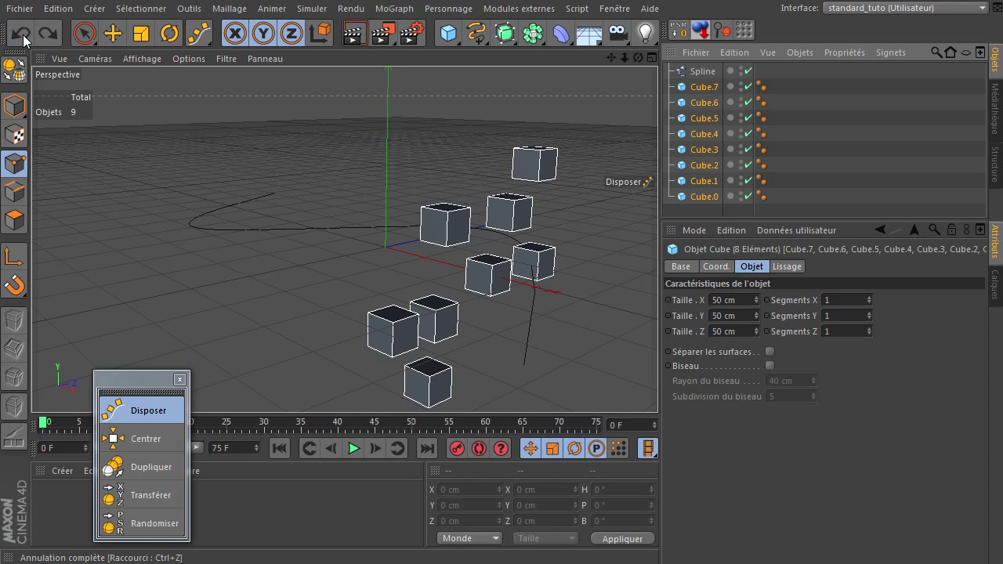
click(23, 34)
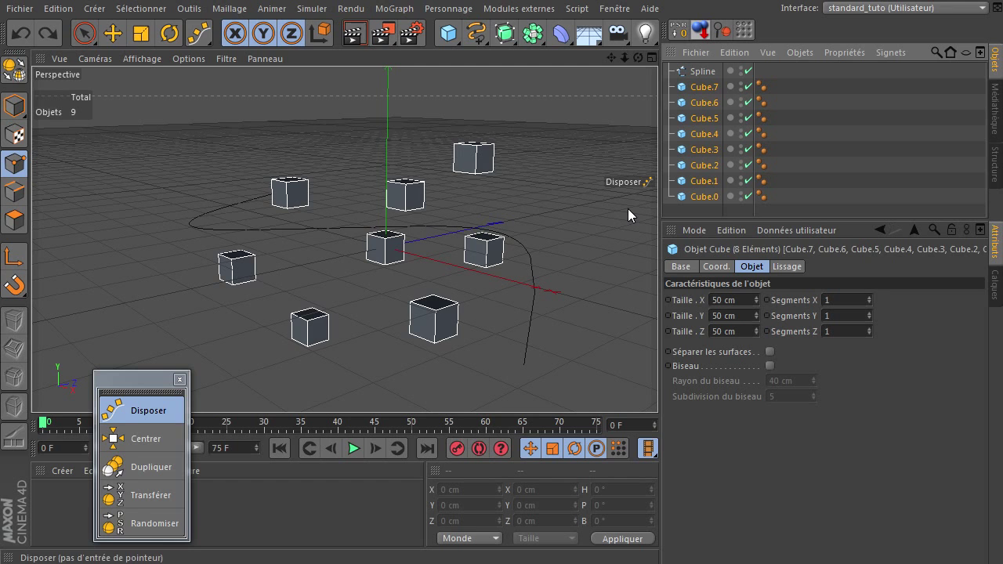
Step: Apply a Z-only Disposer arrangement, inspect it, then undo it
click(160, 410)
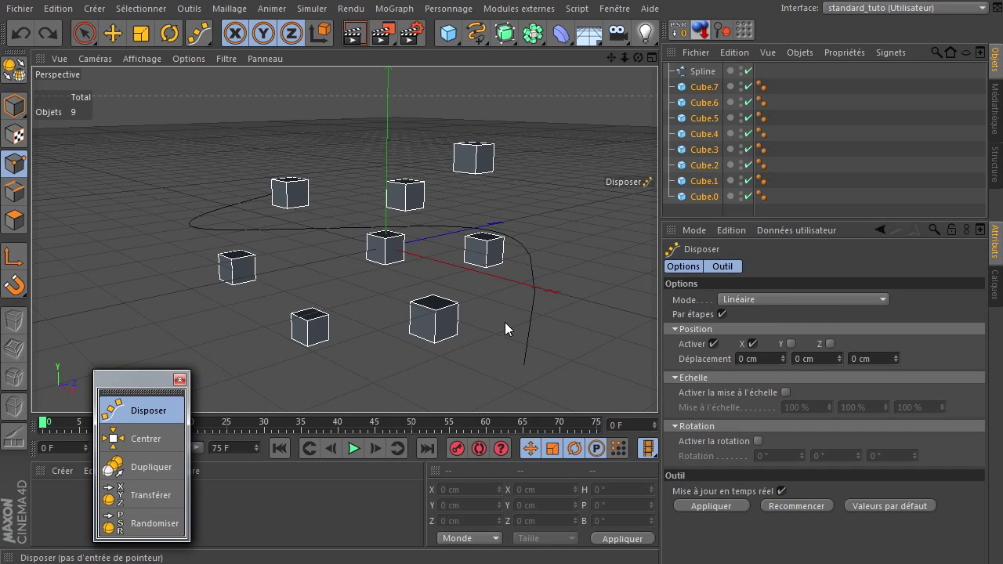
click(830, 344)
click(753, 343)
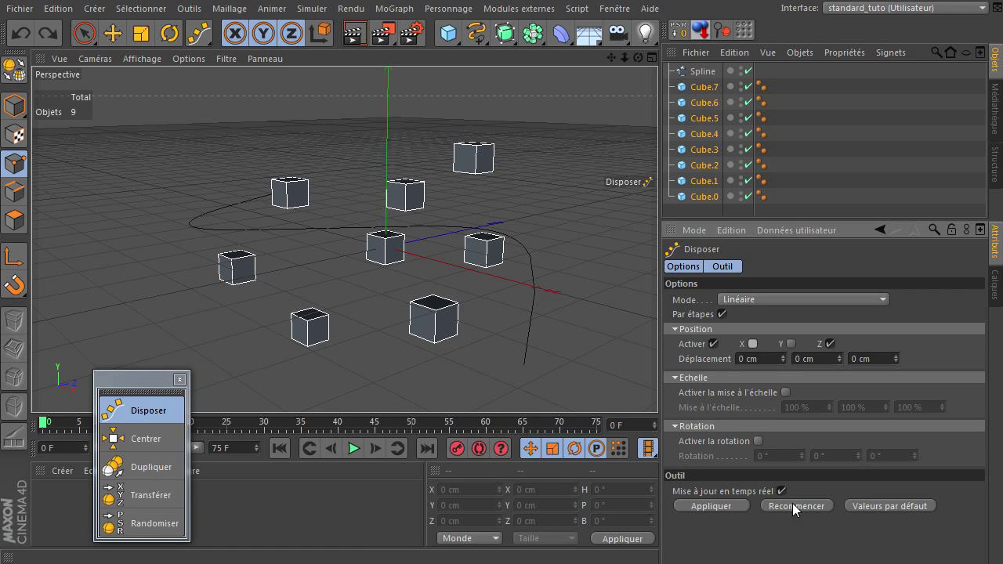
click(718, 507)
drag(638, 58, 654, 384)
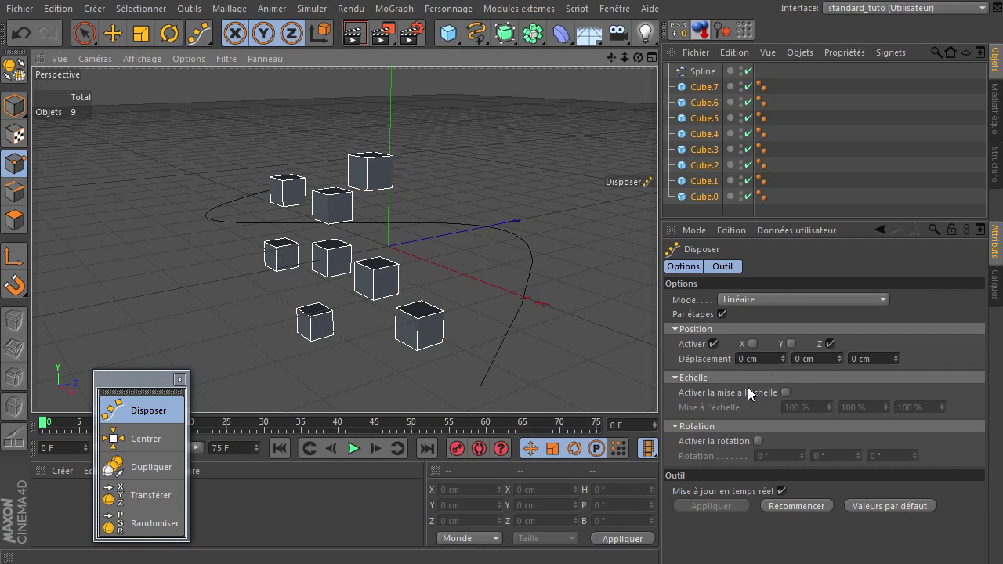
click(20, 33)
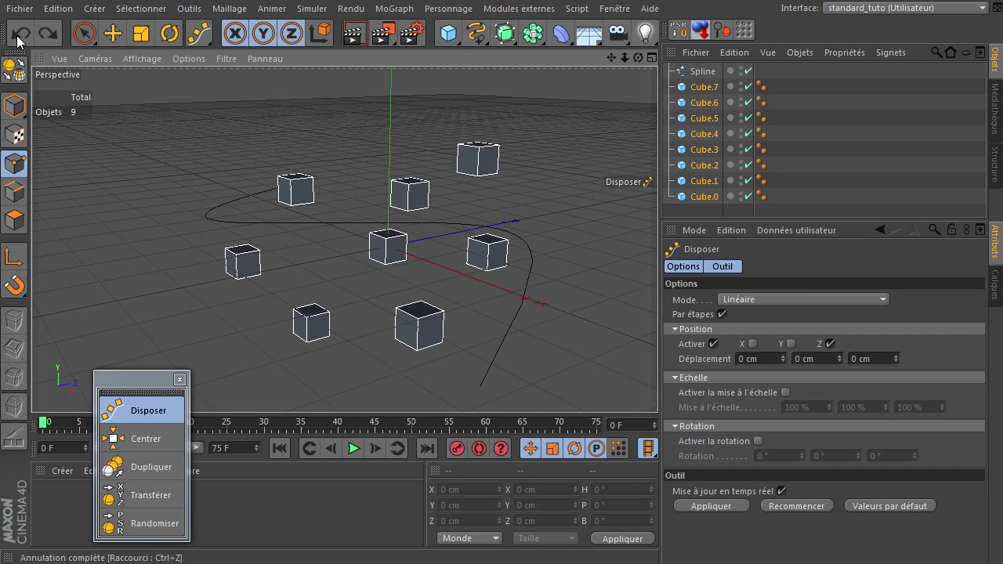
Step: Enable X, Y and Z at 0 cm and apply, stacking all eight cubes together
click(752, 344)
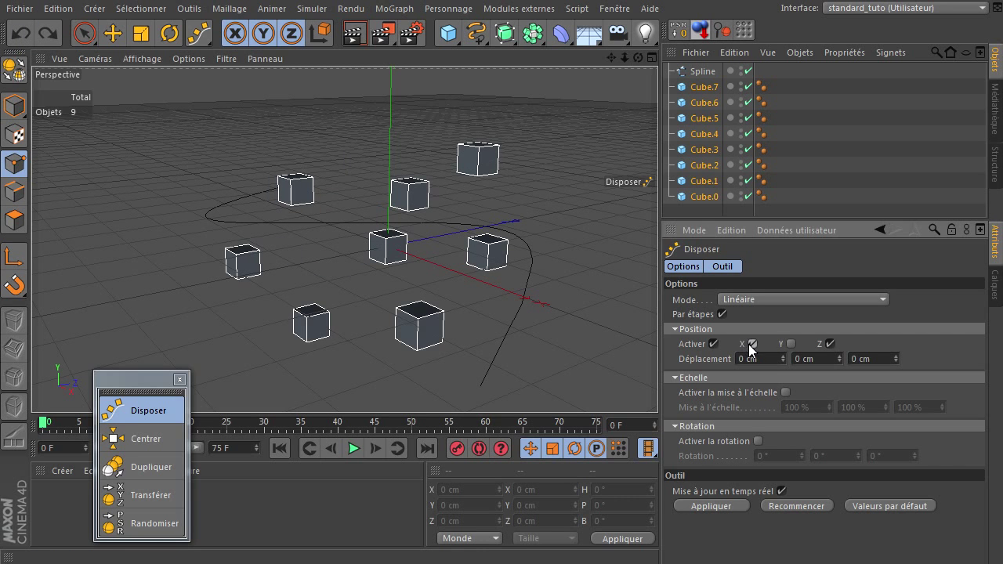
click(790, 344)
click(700, 508)
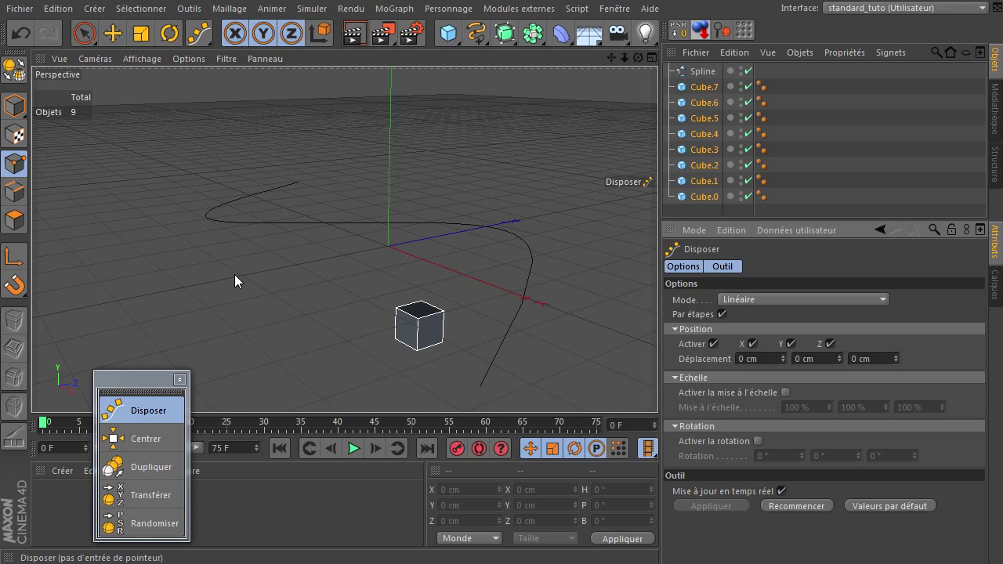
Step: Undo the stacking and apply a 60 cm X displacement to the cubes
click(453, 336)
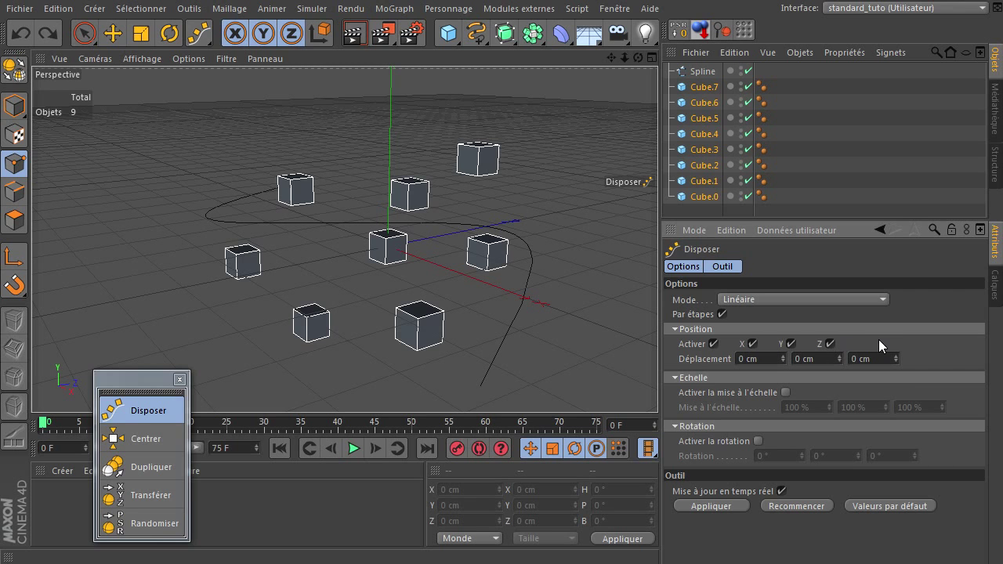
click(749, 359)
double_click(748, 360)
text(5)
key(BackSpace)
text(60)
click(700, 507)
Step: Orbit, pan and zoom the view to inspect the straight 60 cm-spaced cube row
drag(638, 57, 657, 384)
mouse_move(614, 58)
mouse_down()
mouse_move(644, 384)
mouse_move(659, 384)
mouse_up()
mouse_move(637, 57)
mouse_down()
mouse_move(661, 370)
mouse_move(653, 382)
mouse_up()
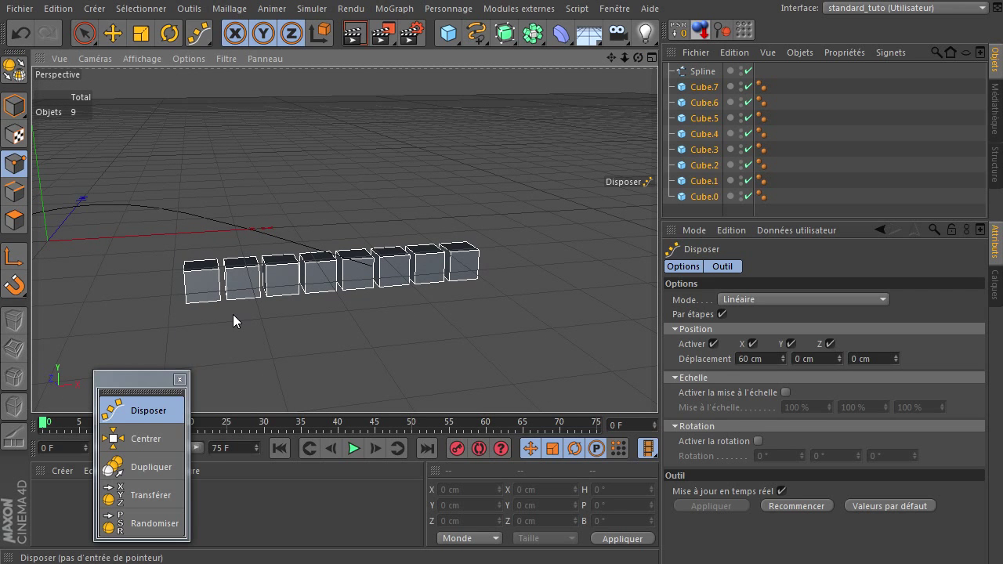
scroll(204, 299, up, 3)
scroll(187, 281, up, 2)
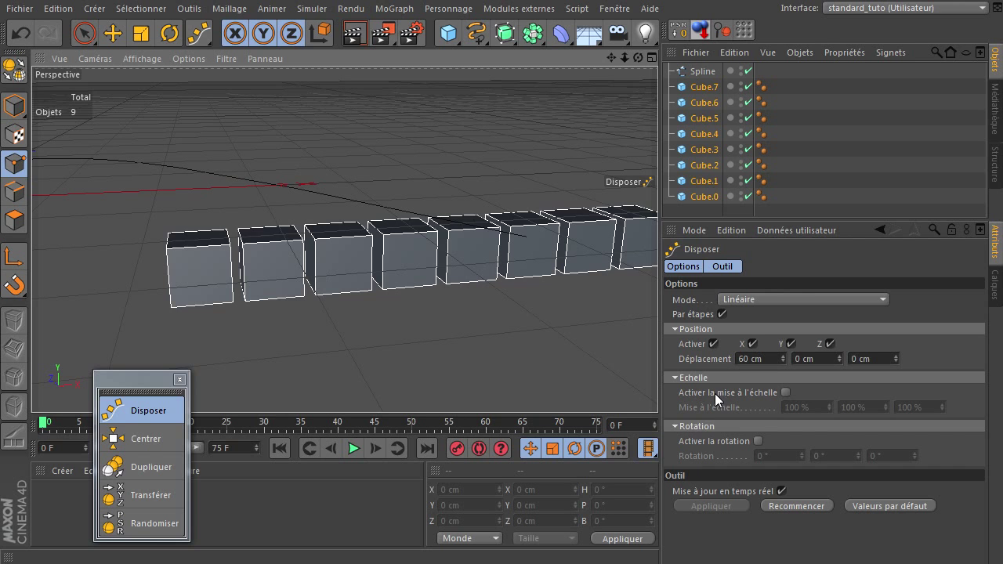
click(20, 35)
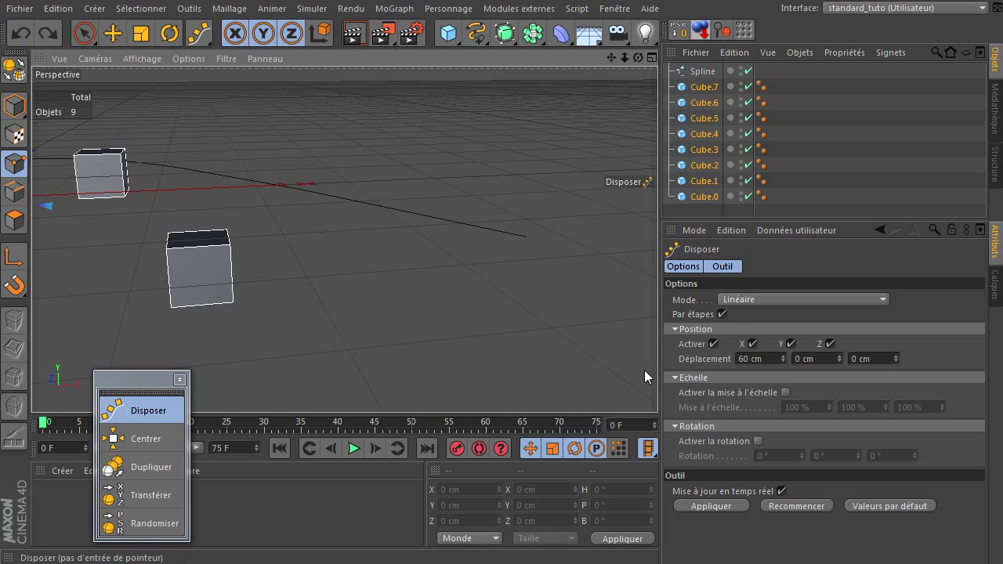
click(721, 314)
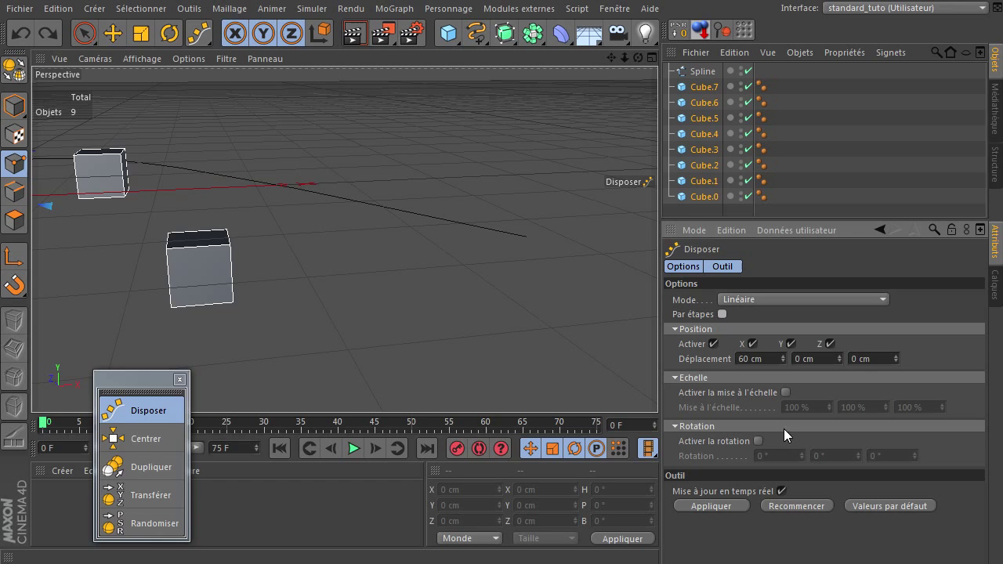
click(734, 505)
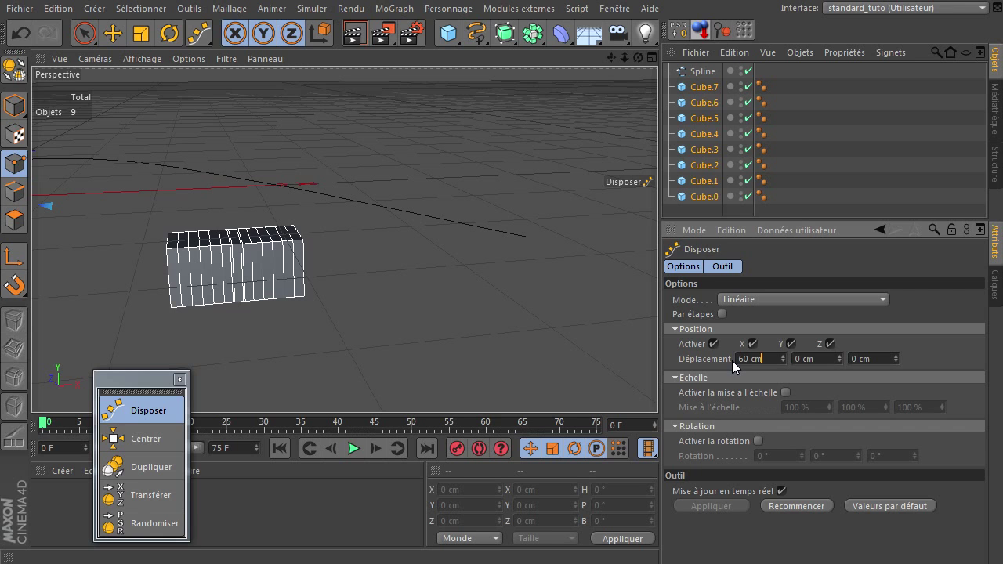
click(723, 315)
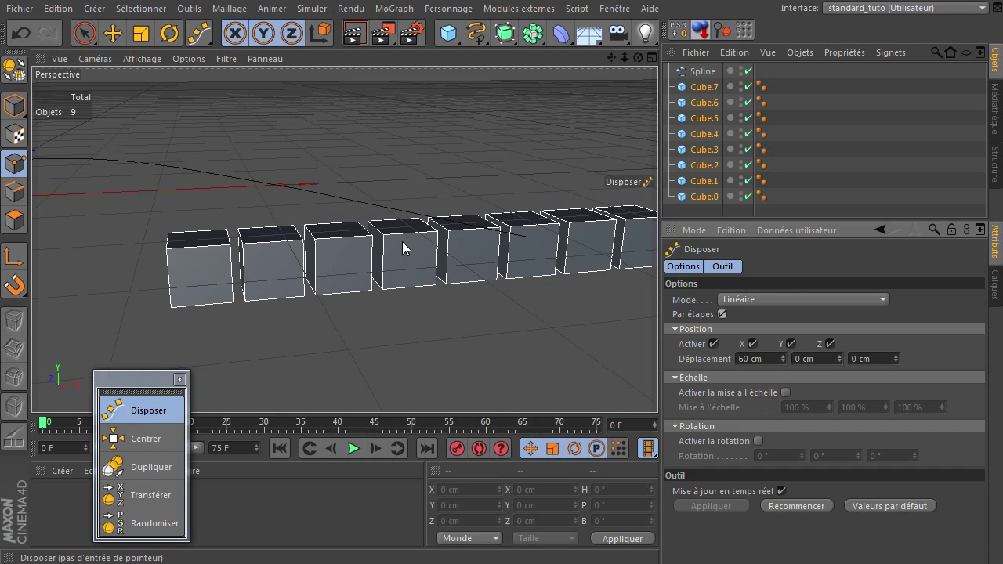
click(722, 315)
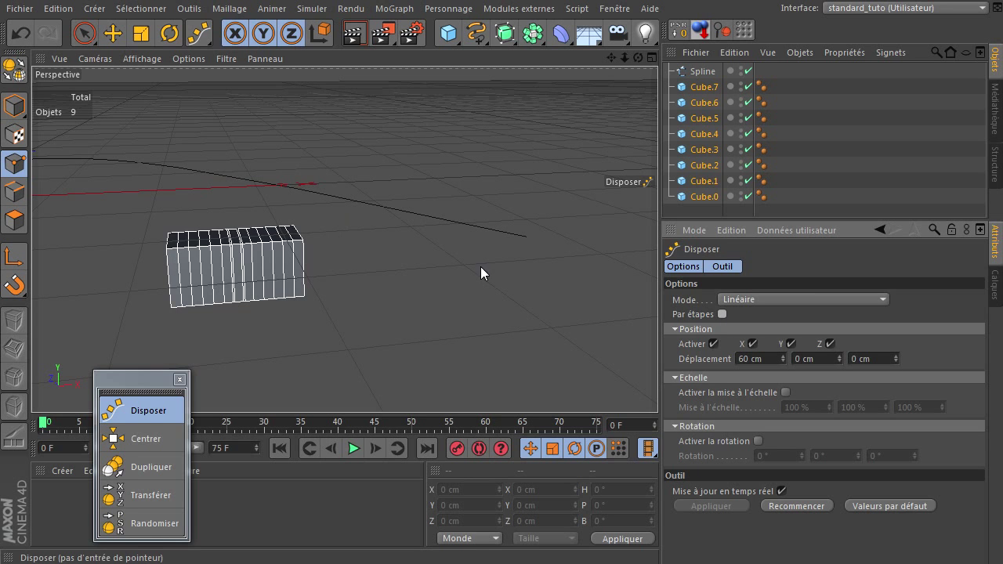
click(722, 314)
click(722, 314)
click(722, 314)
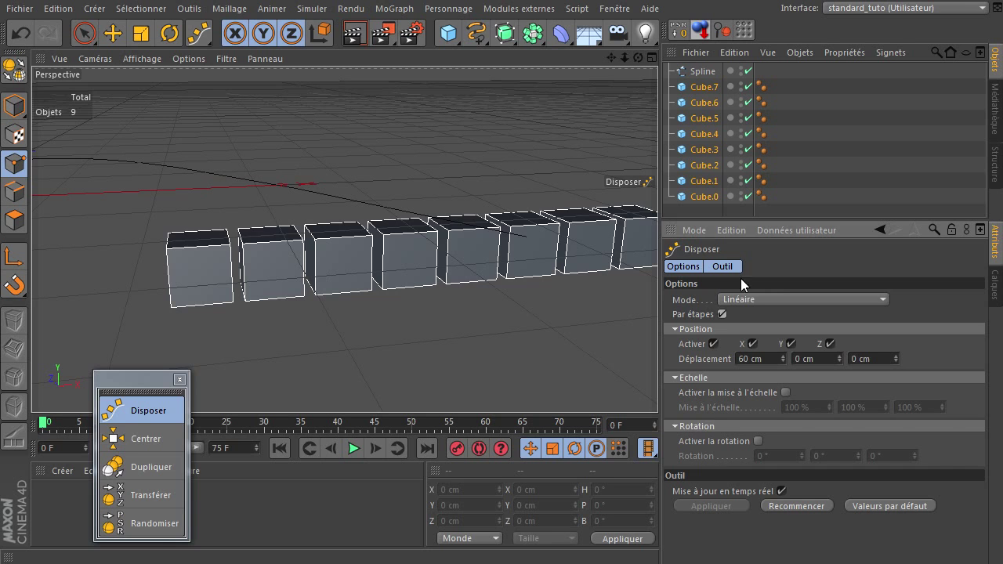
Step: Set the Y displacement to 20 cm so the cubes step upward
click(829, 359)
text(20)
key(Return)
alt+drag(462, 294, 441, 300)
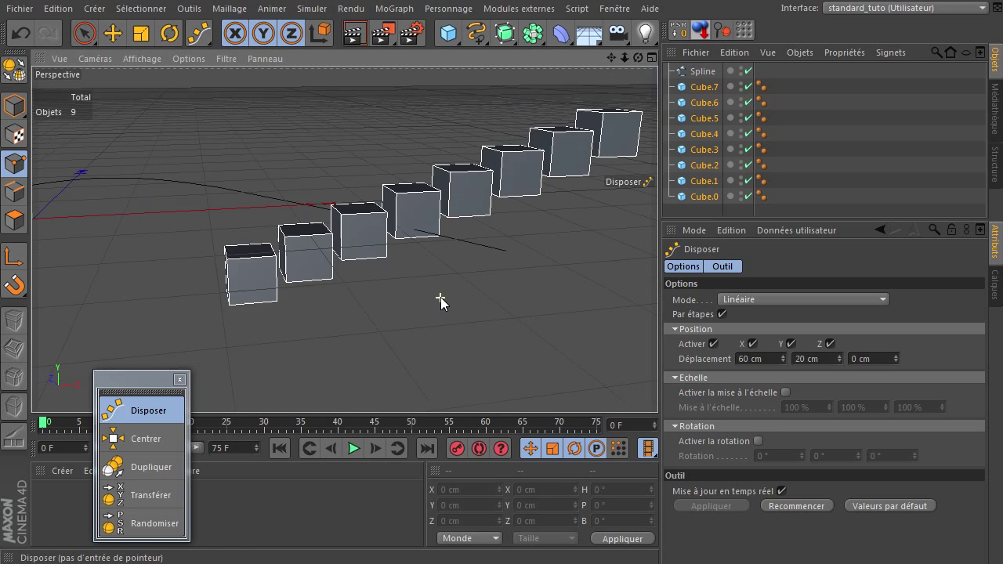
drag(611, 58, 695, 293)
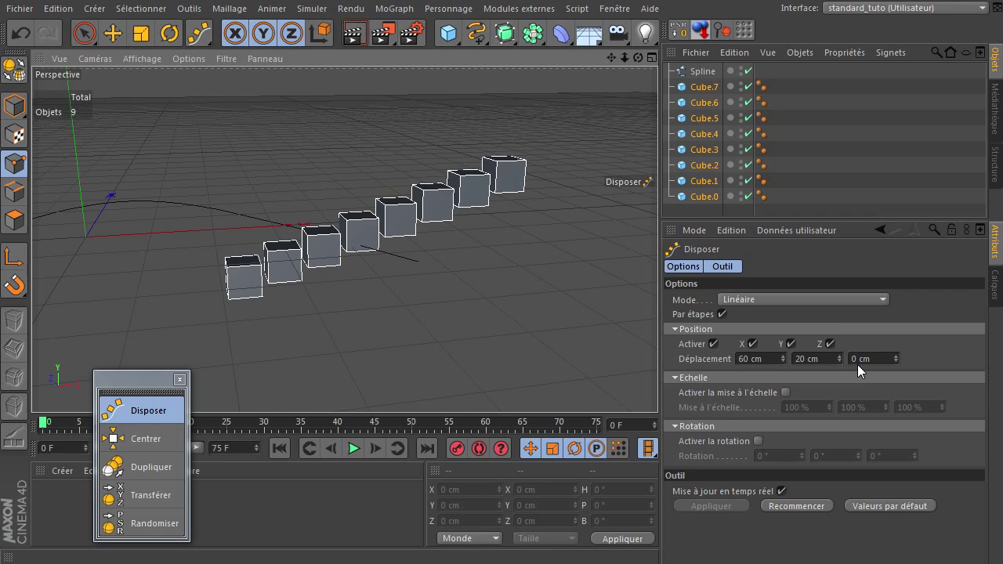
Step: Set the Z displacement to 10 cm and check the row's spacing from several angles
click(878, 359)
text(10)
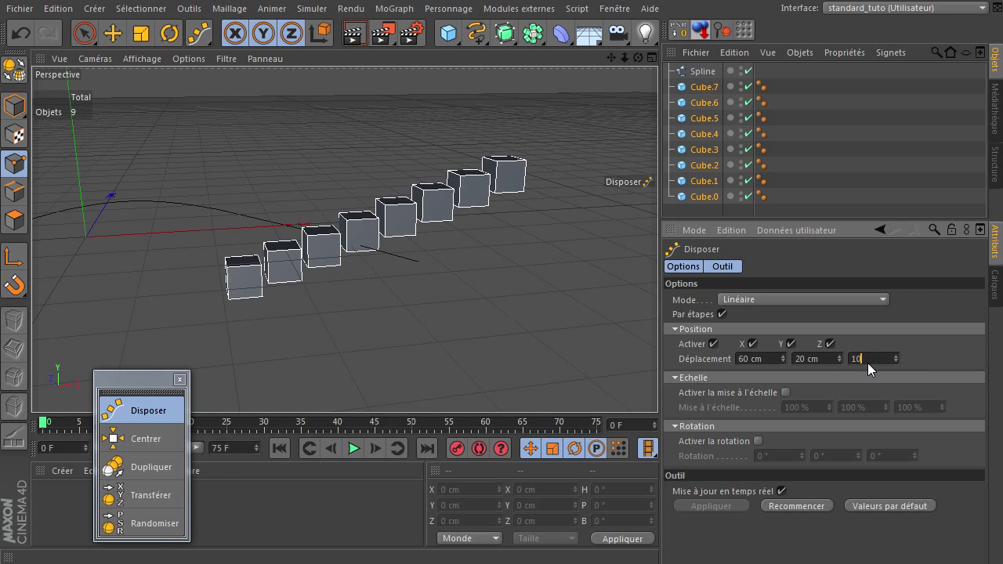
key(Return)
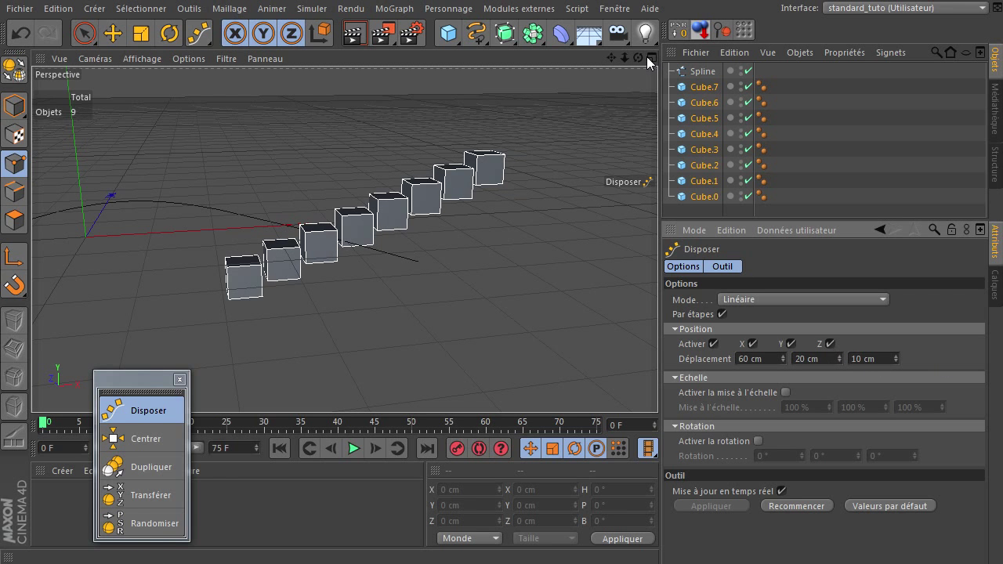
alt+drag(655, 343, 657, 384)
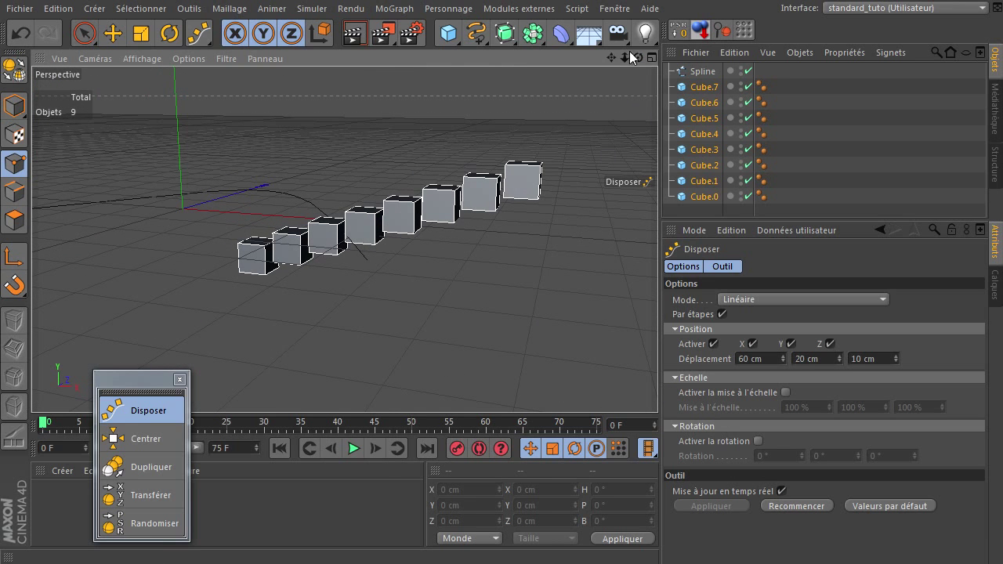
alt+drag(657, 384, 631, 384)
alt+drag(658, 384, 653, 383)
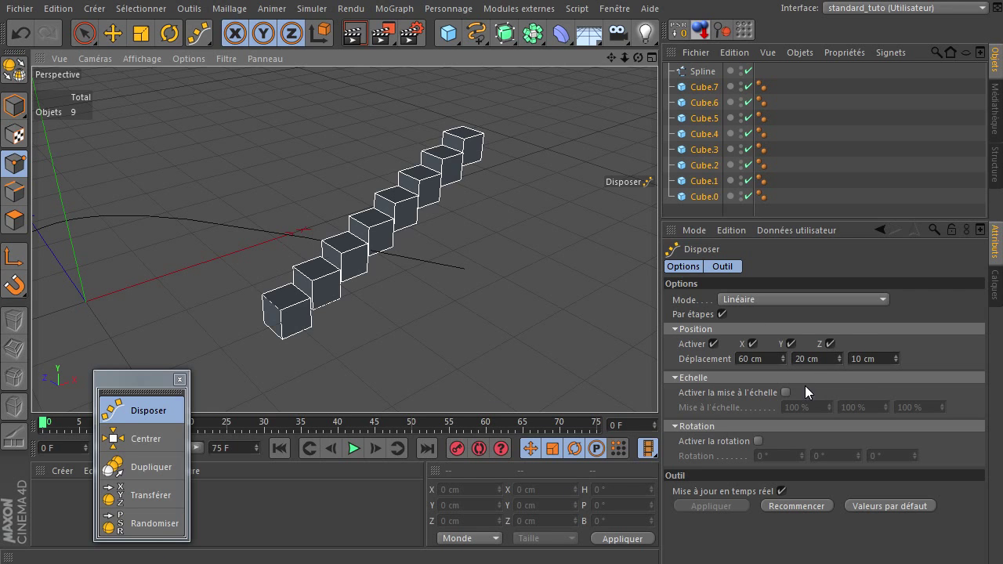
Step: Enable scaling and set the second and third scale values to 150 %
click(786, 392)
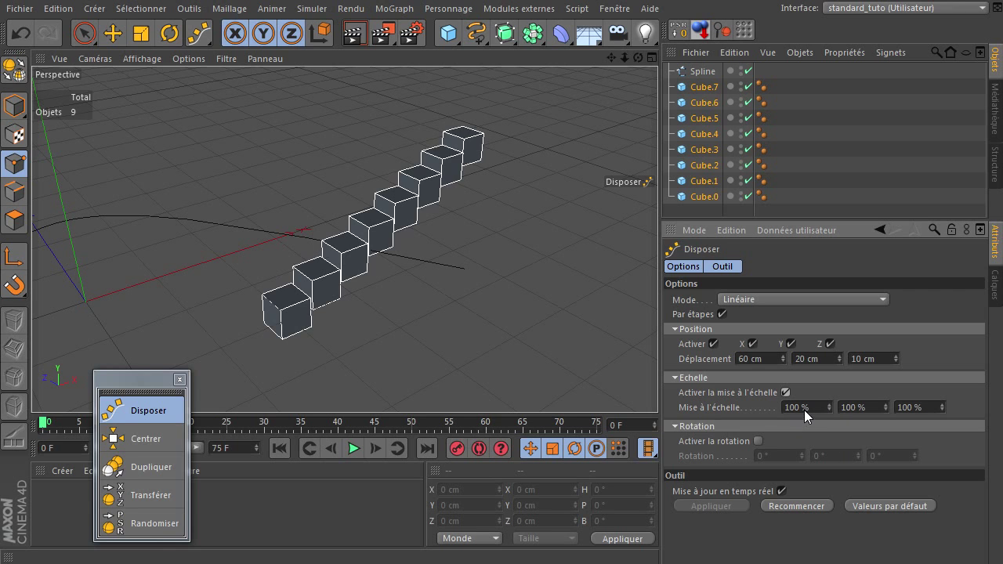
click(878, 407)
text(150)
click(923, 406)
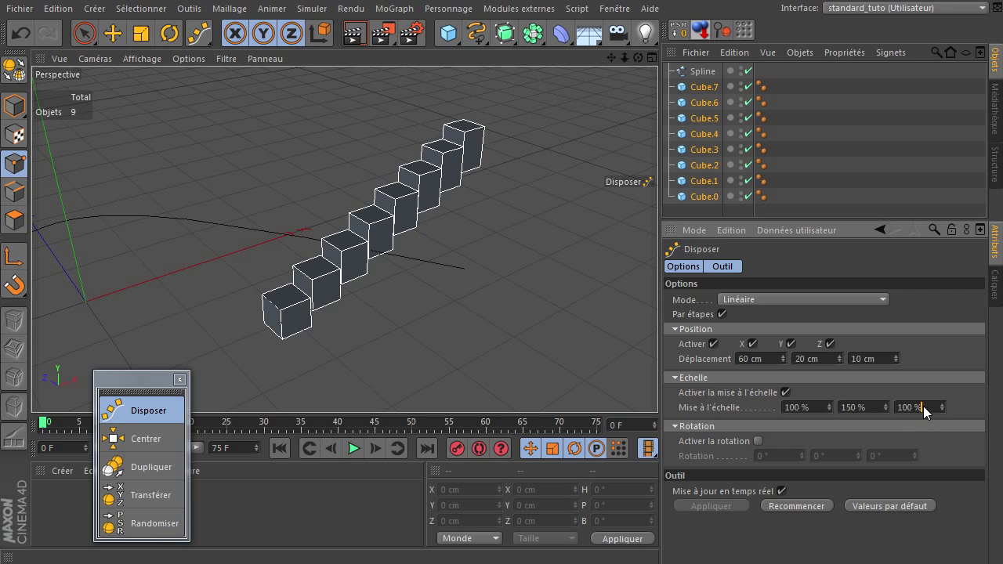
text(150)
key(Return)
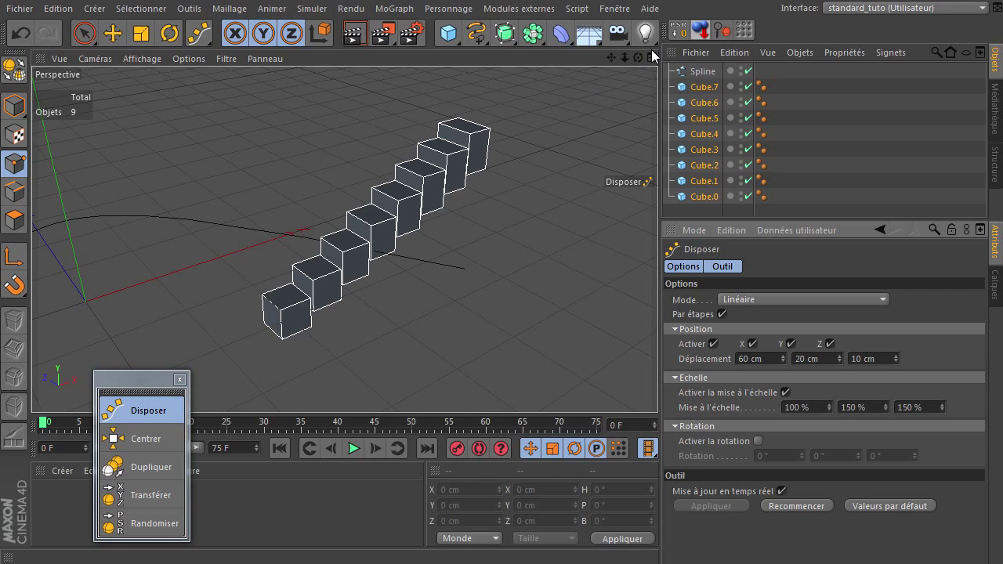
drag(641, 54, 792, 428)
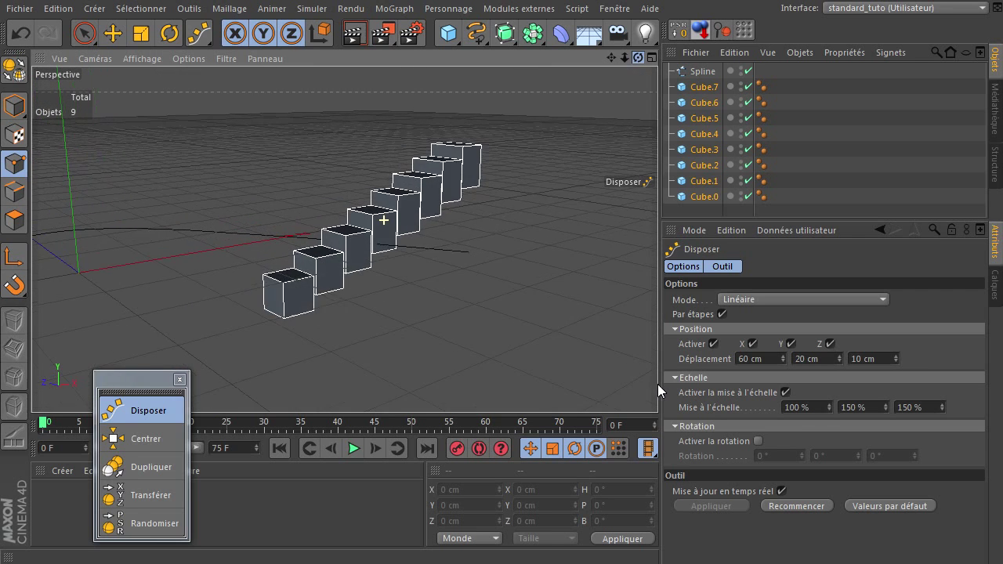
Step: Change the second and third scale values to 200 %, giving 100/200/200 %
click(923, 407)
double_click(857, 407)
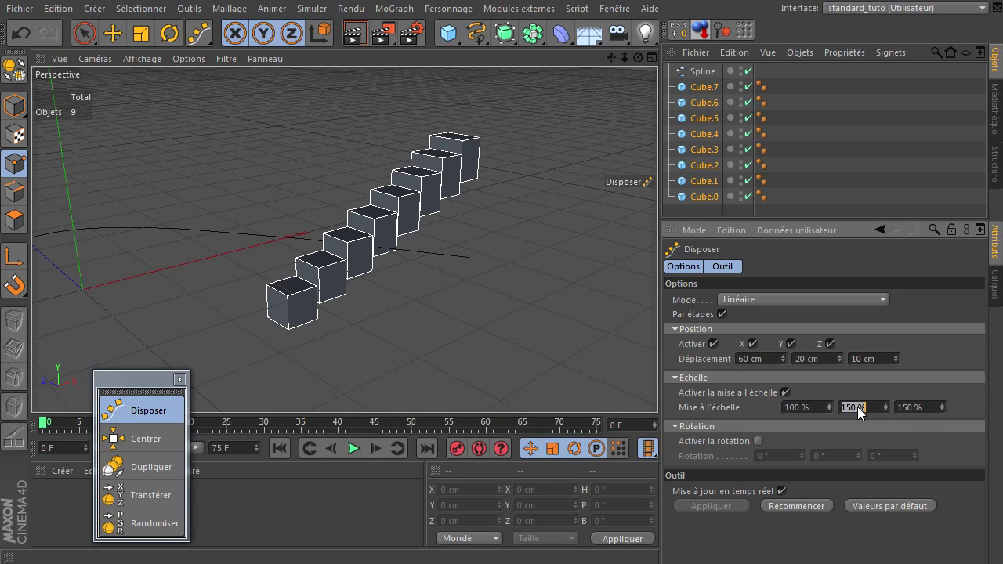
double_click(909, 408)
text(200)
key(Return)
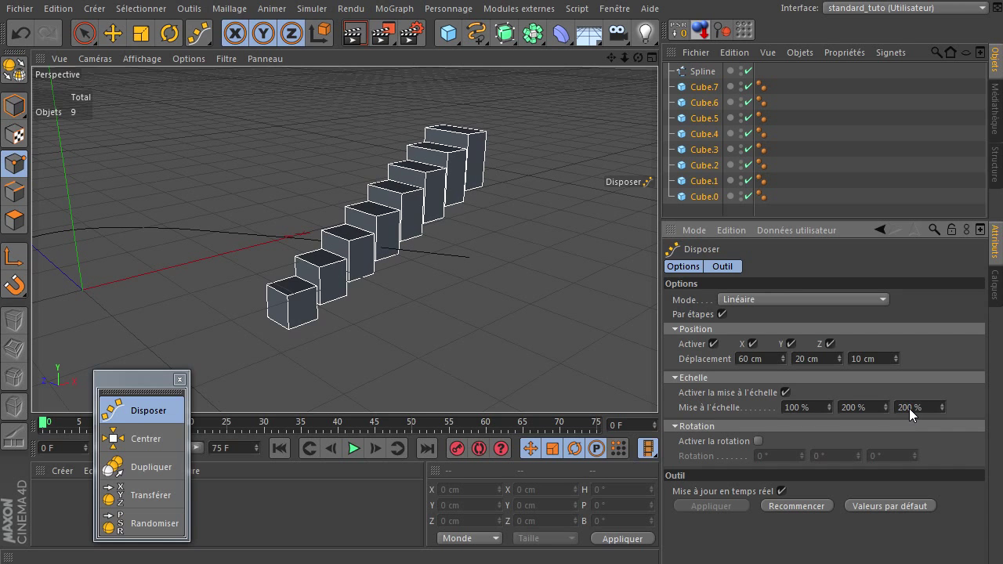
drag(638, 58, 663, 384)
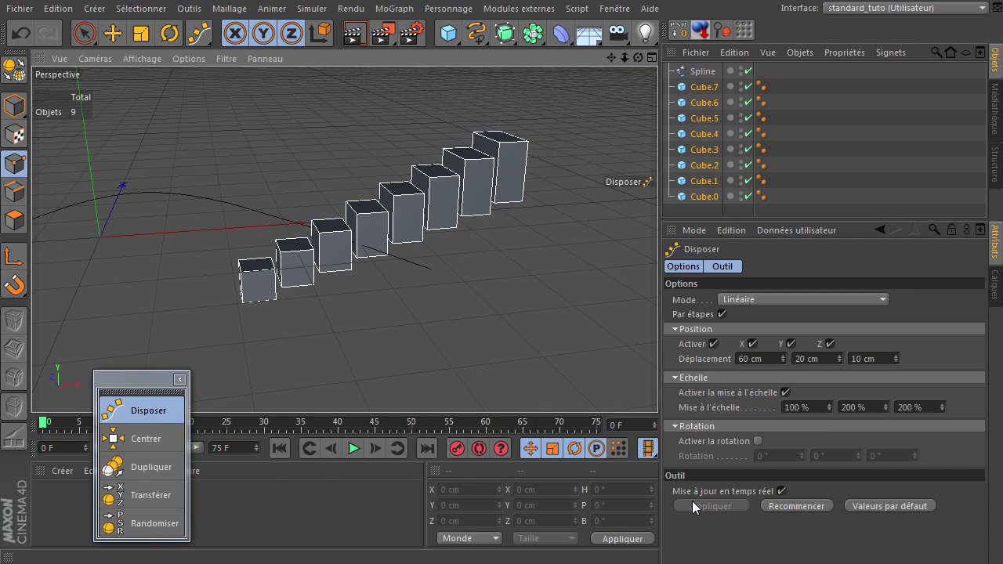
Step: Enable rotation and set the rotation angles to 5°, 6° and 2°
click(756, 441)
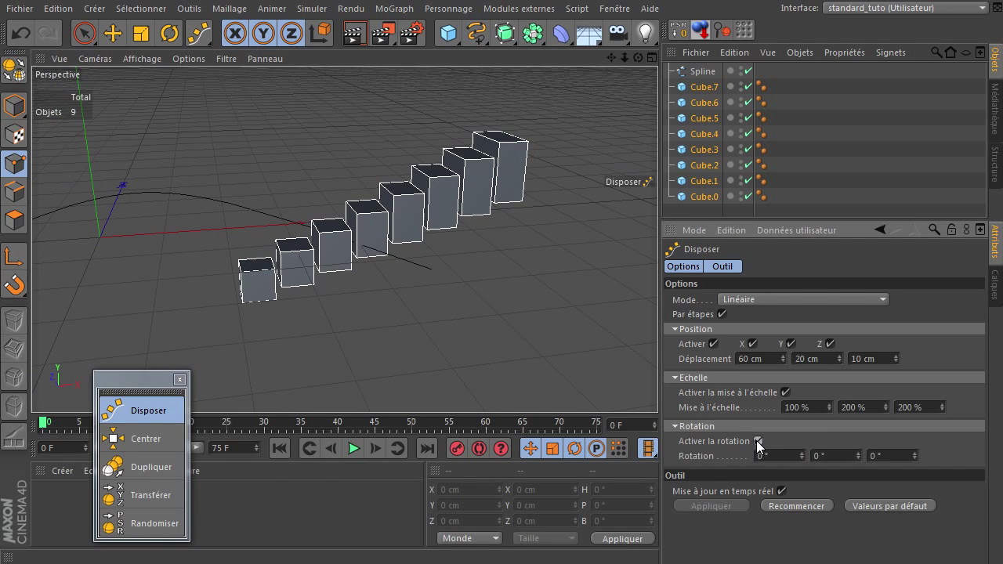
drag(799, 456, 802, 455)
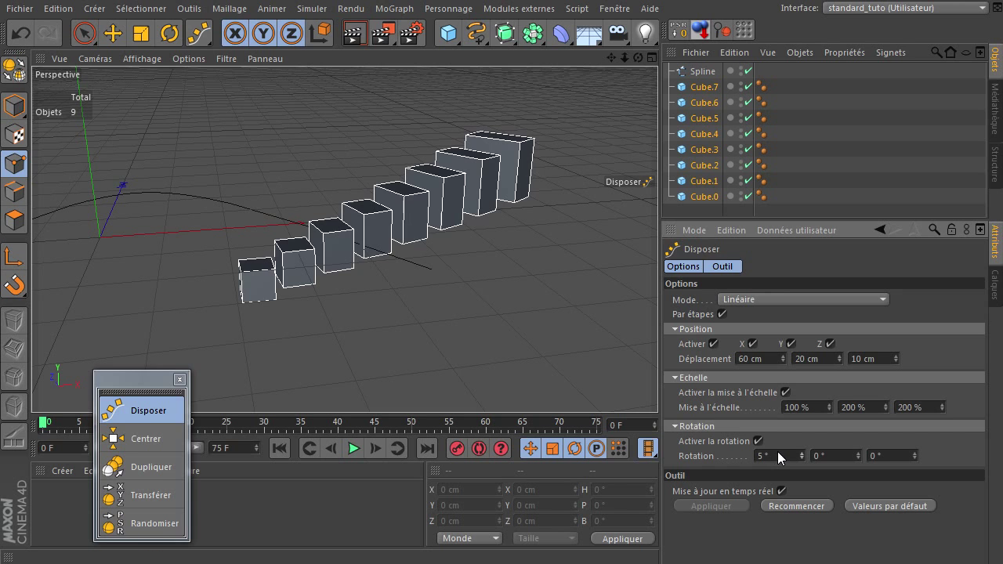
drag(859, 452, 914, 452)
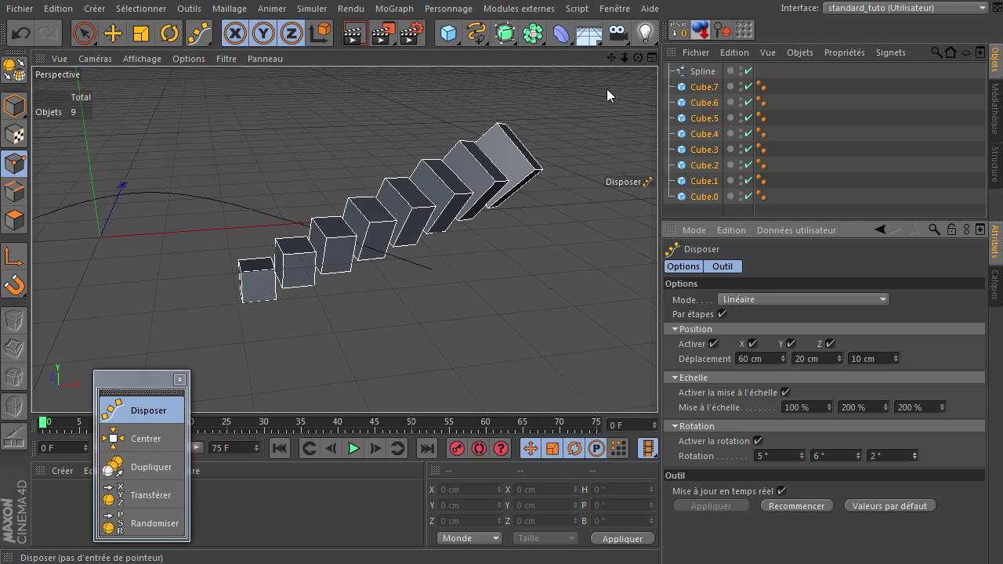
mouse_move(639, 60)
mouse_down()
mouse_move(659, 387)
mouse_move(649, 383)
mouse_move(657, 384)
mouse_up()
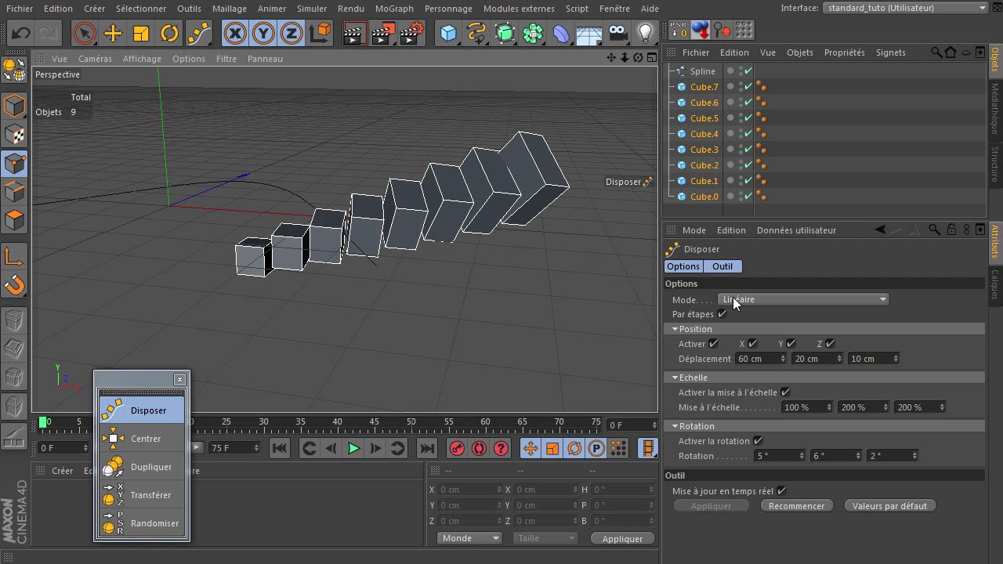
Step: Switch the Disposer mode to Cercle, ringing the cubes in a 500 cm circle
click(756, 297)
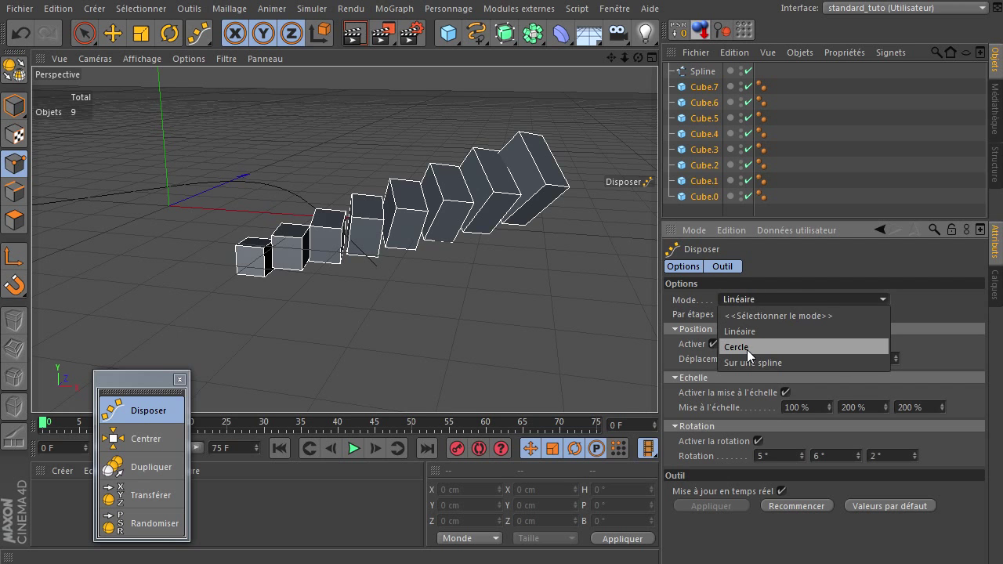
click(747, 350)
alt+drag(404, 300, 538, 222)
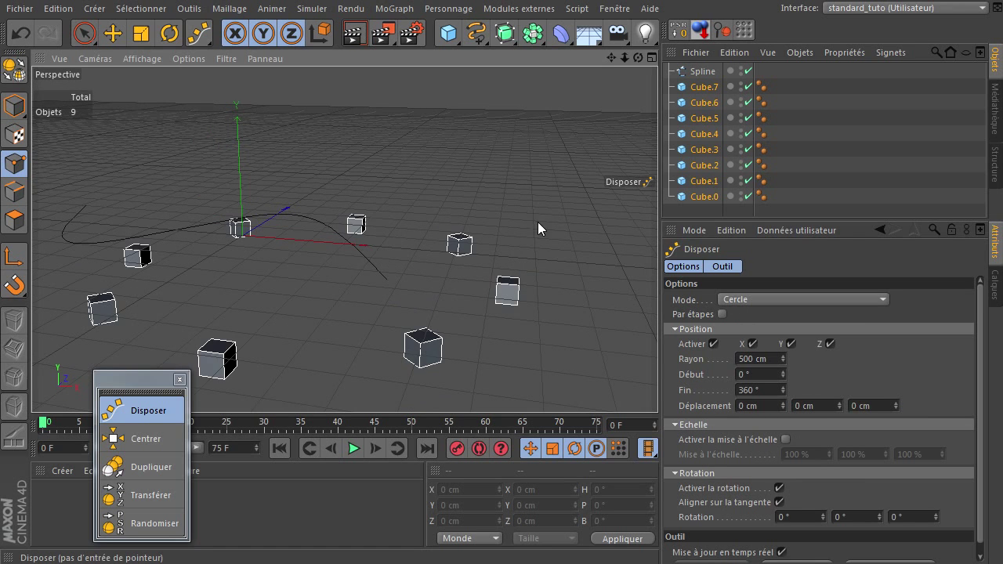
drag(611, 57, 461, 224)
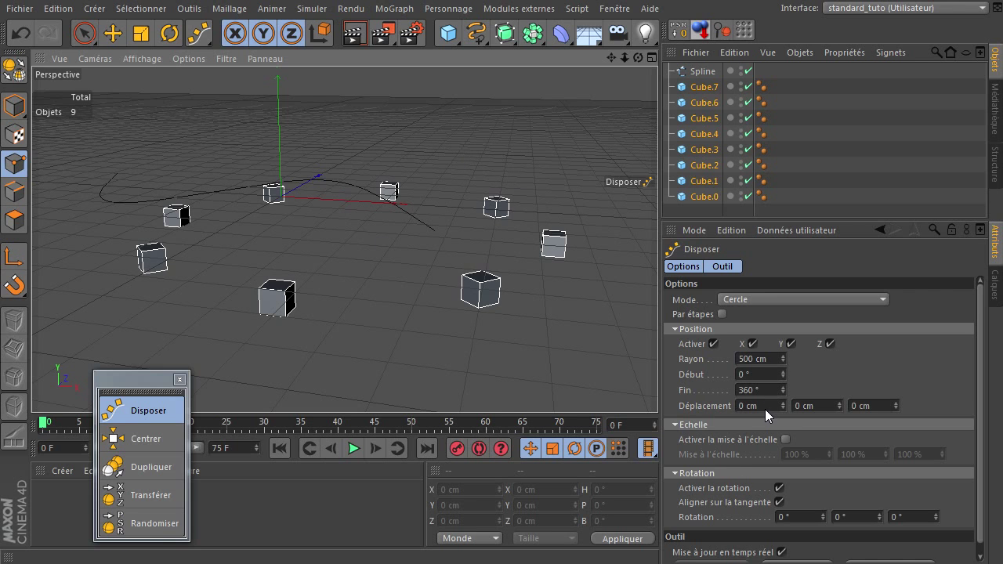
Step: Try the X, Y and Z displacement values, then reset each to 0 cm
drag(782, 403, 782, 407)
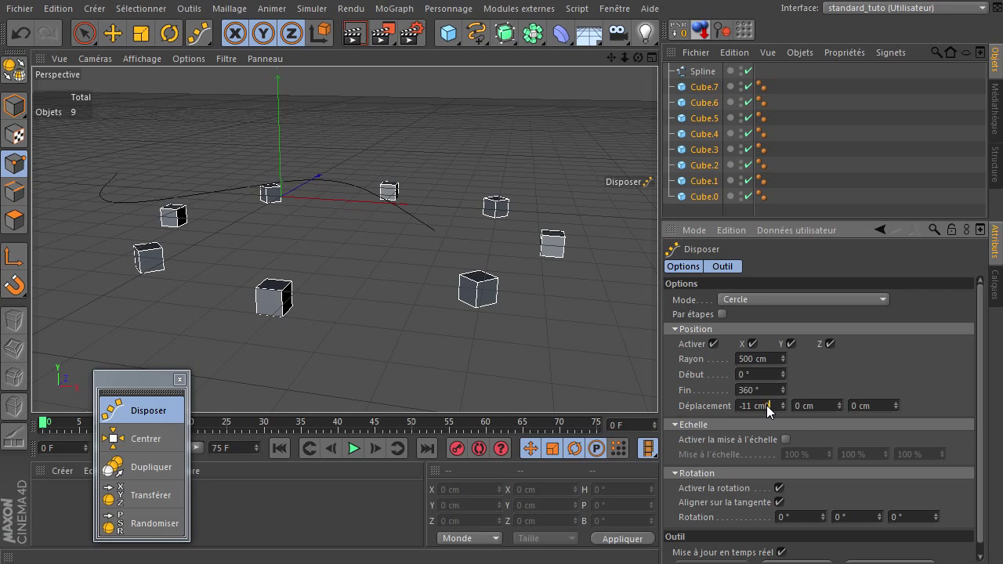
click(760, 406)
text(000)
key(Return)
drag(842, 409, 831, 408)
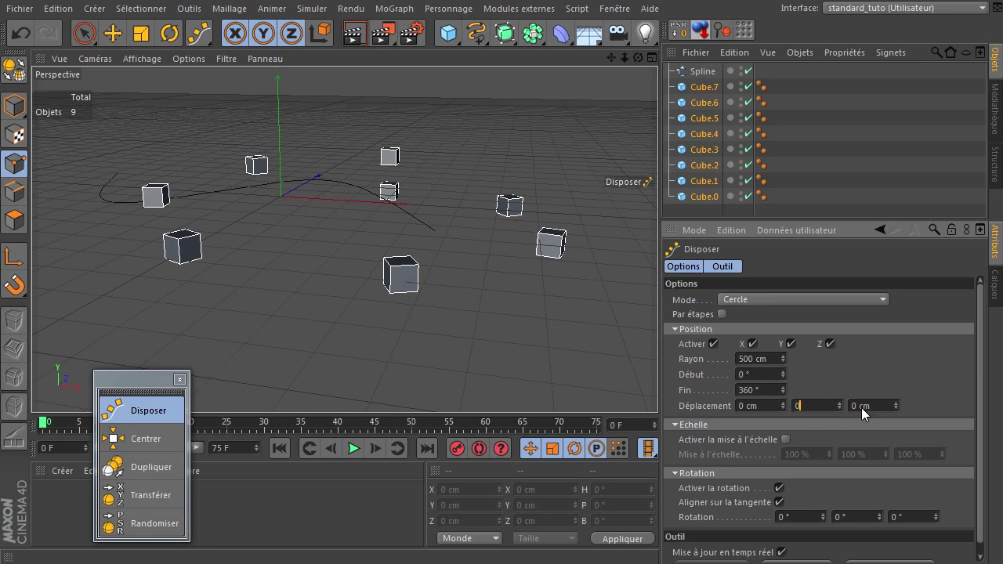
text(0)
click(887, 407)
drag(896, 404, 896, 402)
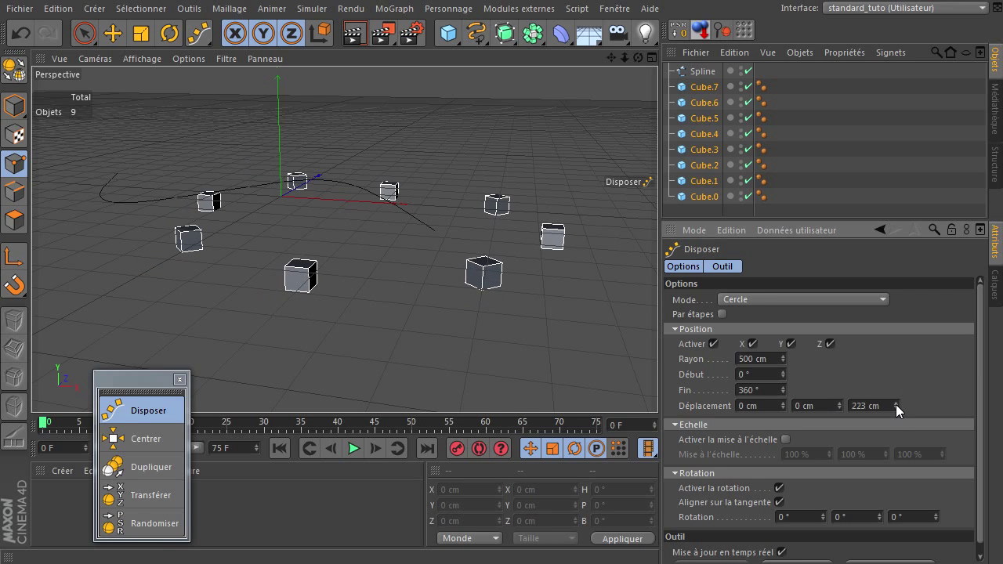
click(884, 403)
text(0)
key(Return)
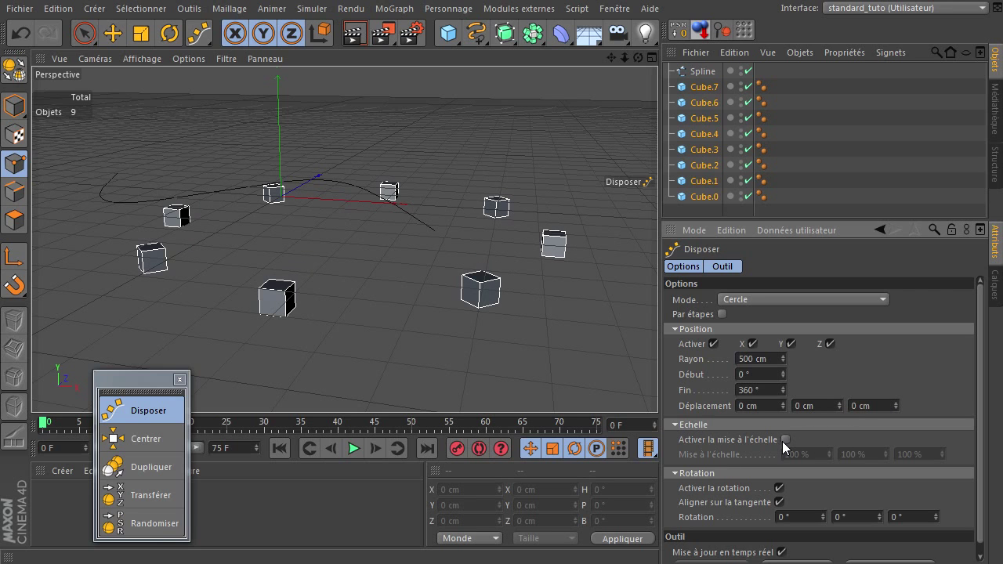
Step: Enable scaling for the circled cubes at 100 %, 200 % and 200 %
click(786, 441)
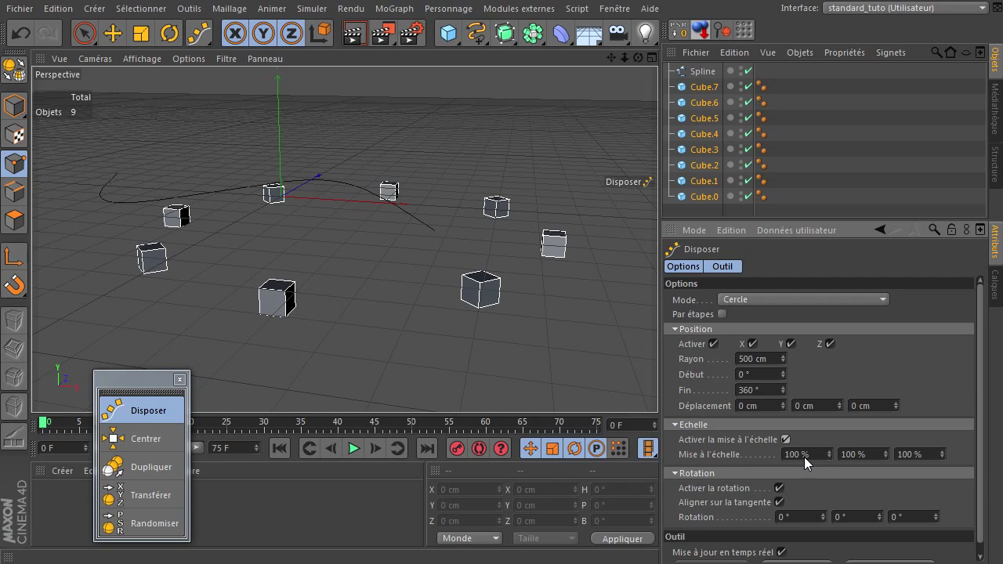
double_click(869, 454)
text(00)
click(913, 456)
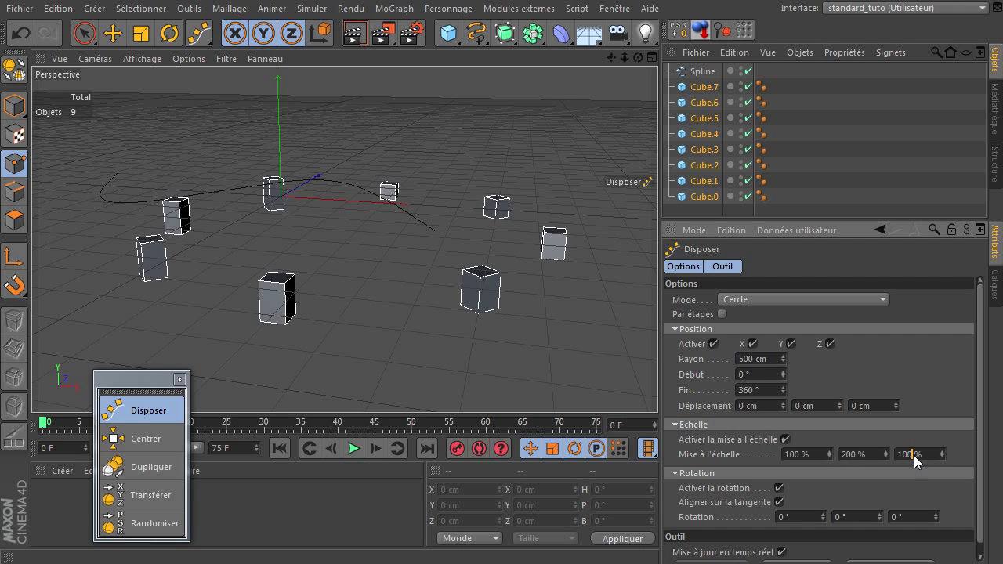
text(200)
key(Return)
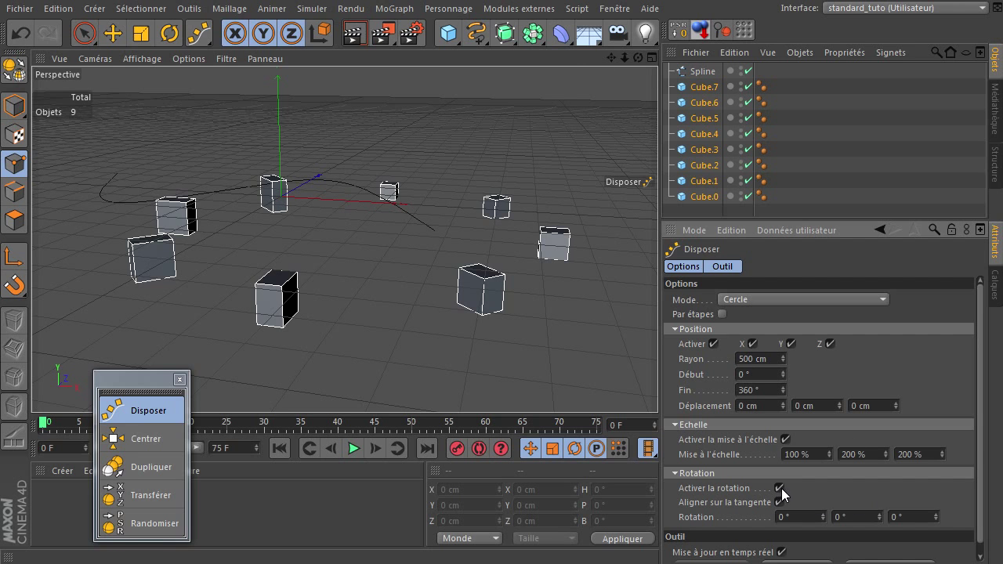
Step: Set the rotation to 31°, 150° and 70° and view the tumbling cubes
drag(823, 515, 936, 516)
drag(637, 55, 657, 384)
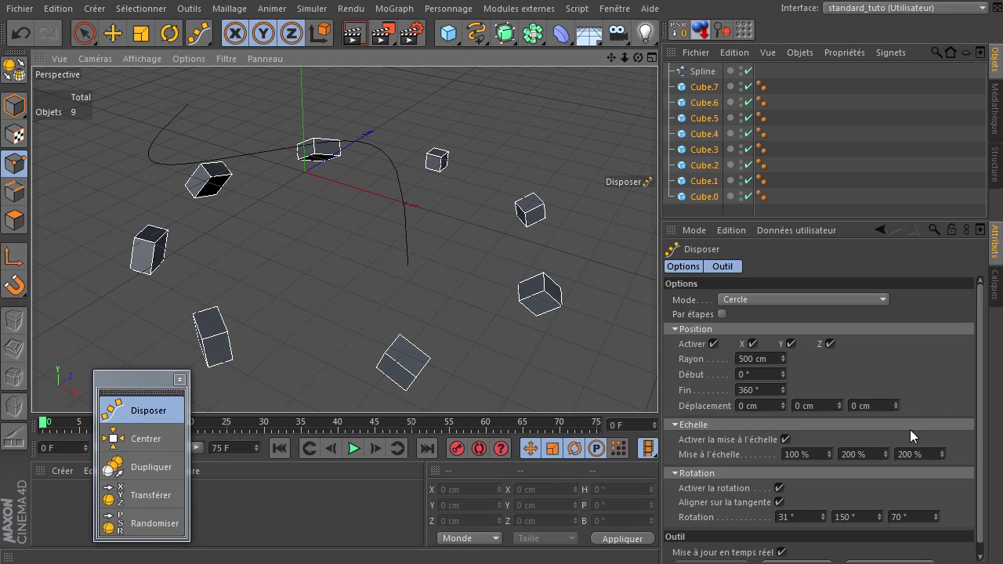
scroll(972, 433, down, 1)
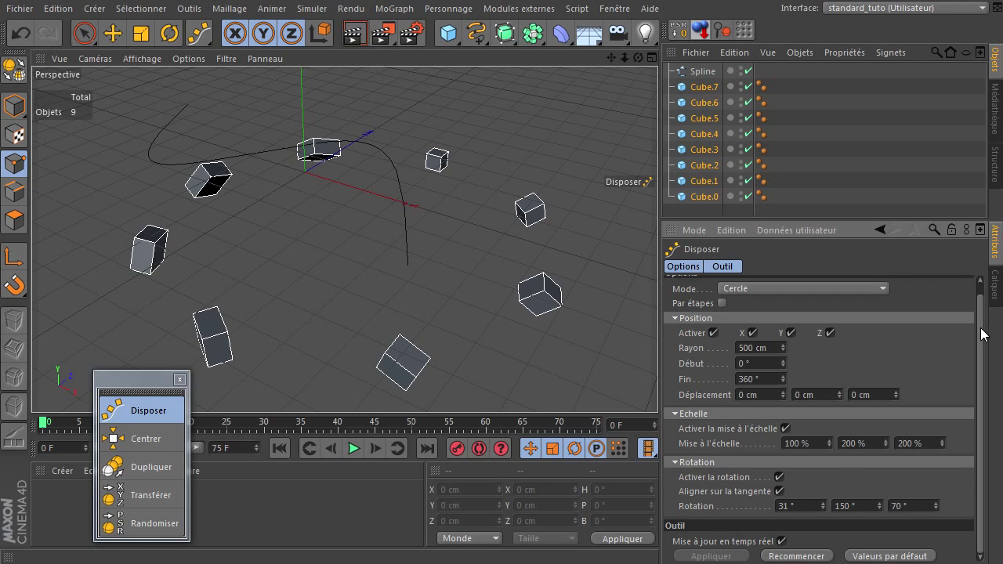
scroll(986, 334, up, 1)
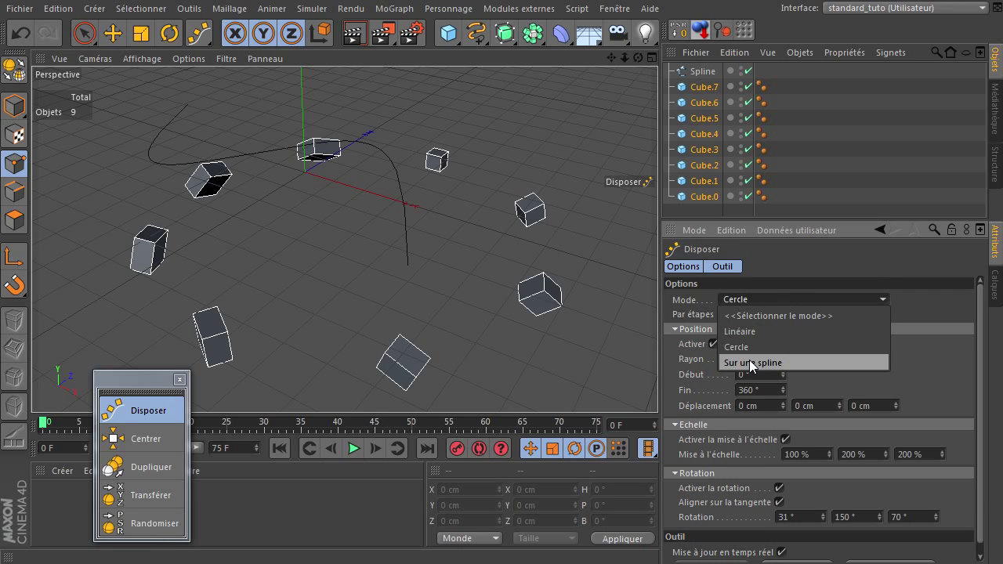
Step: Switch the Disposer mode to Sur une spline and link the Spline object
click(749, 363)
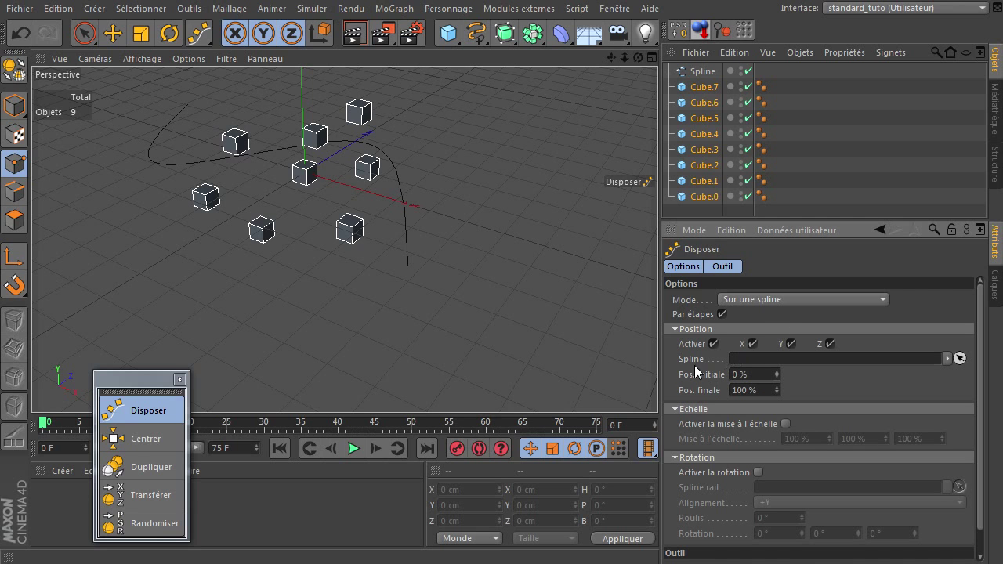
drag(700, 71, 793, 359)
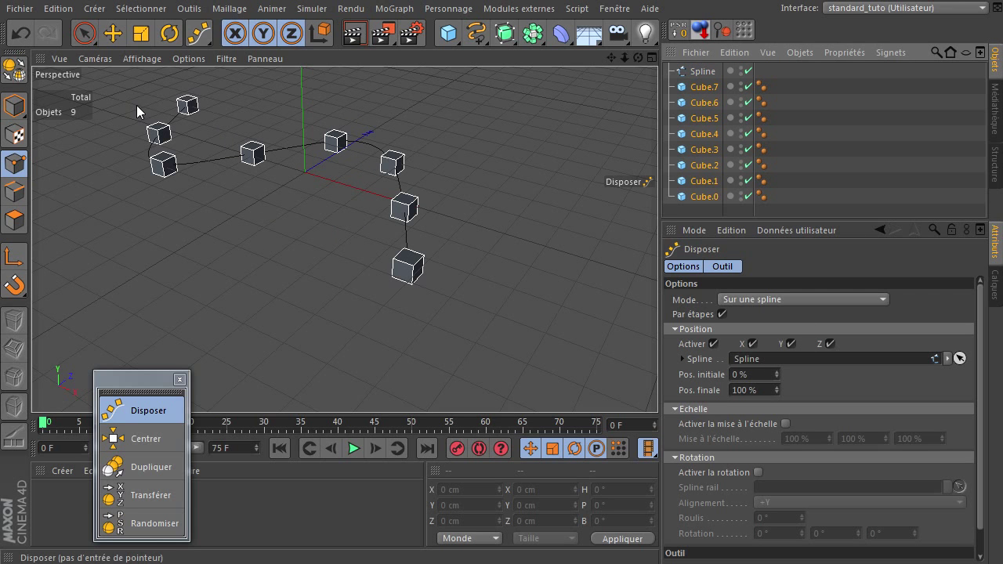
mouse_move(612, 61)
mouse_down()
mouse_move(659, 389)
mouse_move(686, 375)
mouse_up()
drag(644, 56, 718, 392)
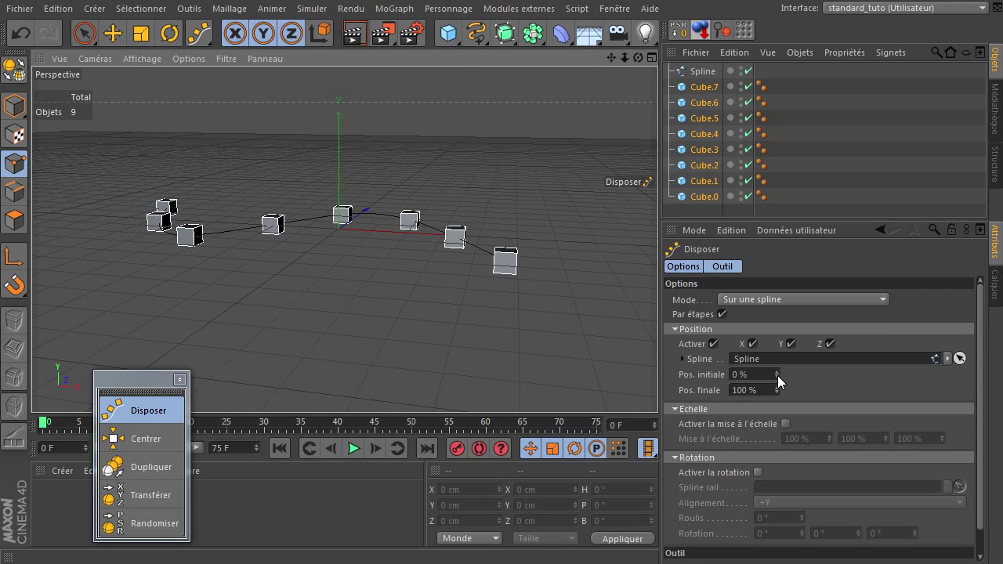
Step: Set Pos. initiale to 0 % so the cubes span the whole spline
drag(776, 375, 776, 374)
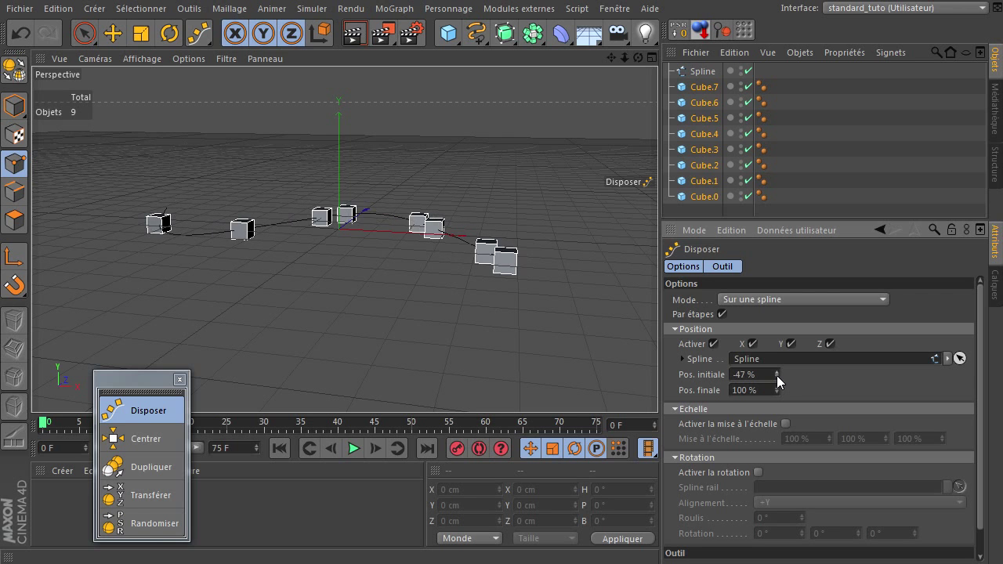
double_click(752, 374)
text(0)
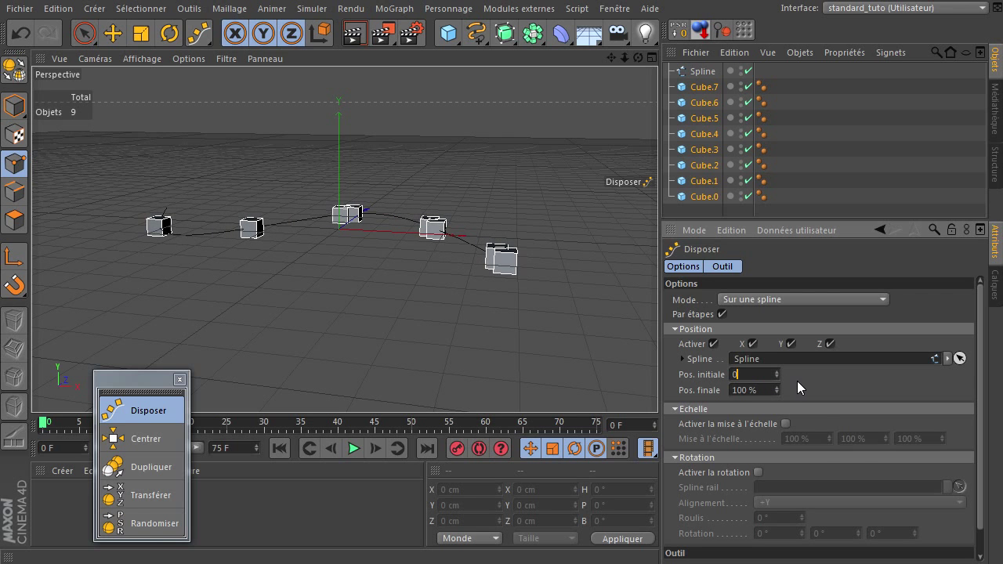
key(Return)
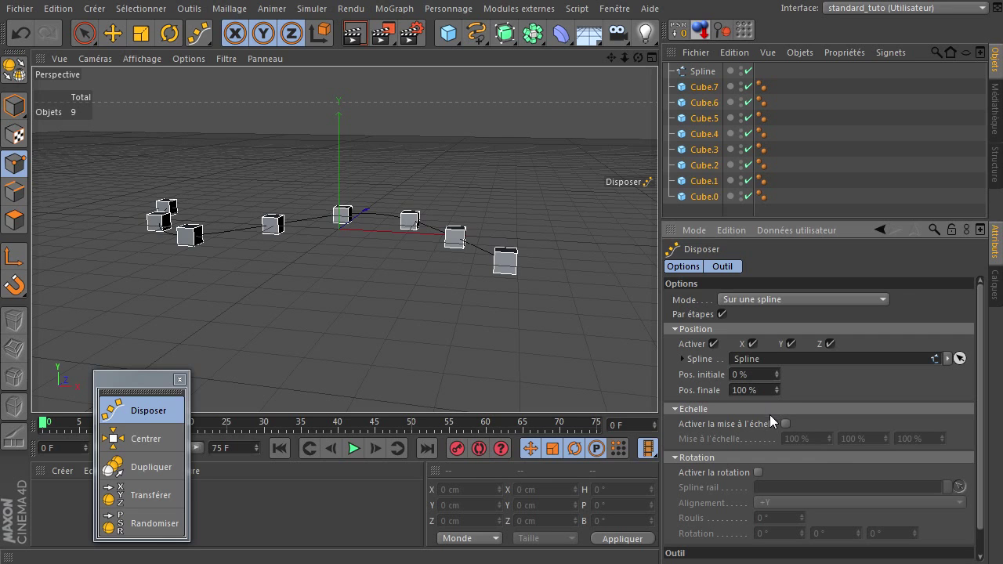
Step: Scale the spline cubes to 200 % in Y and Z and enable rotation along the path
click(785, 423)
click(867, 438)
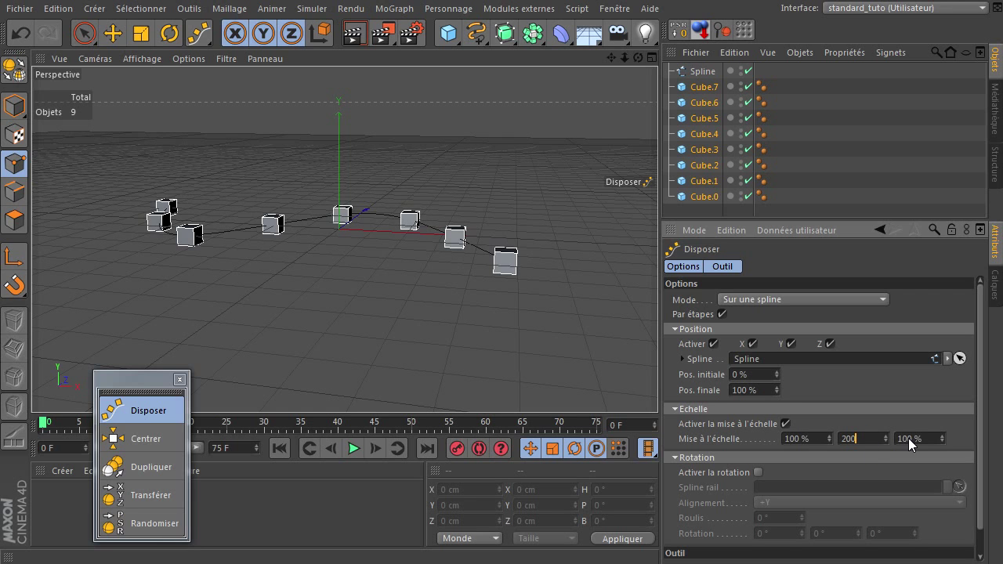
key(Tab)
key(Return)
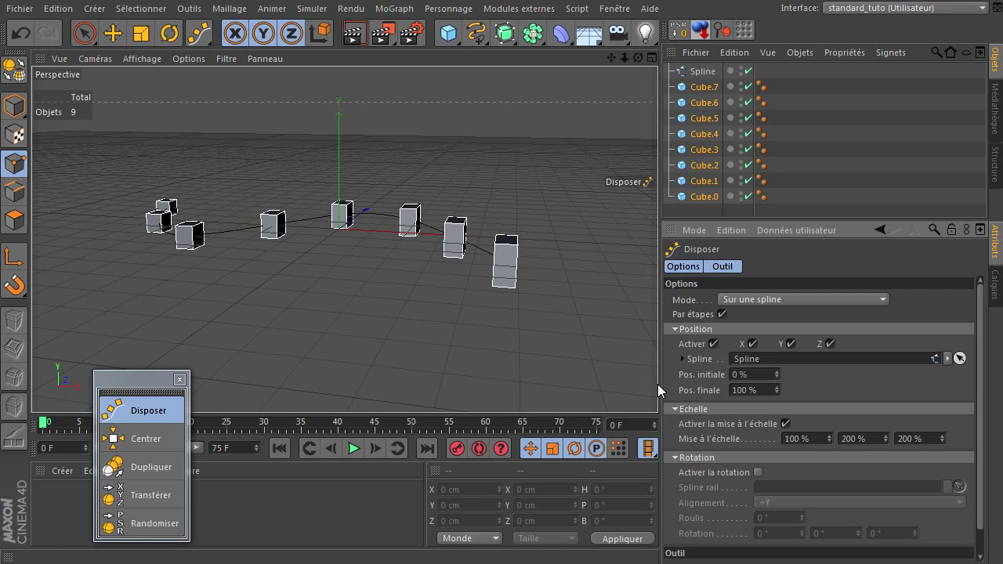
alt+drag(657, 384, 656, 389)
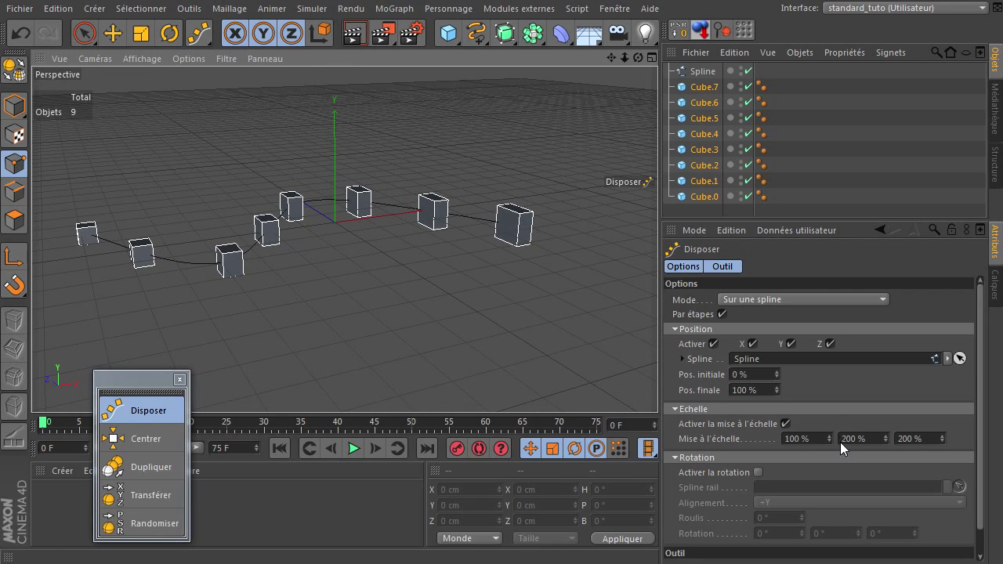
click(757, 472)
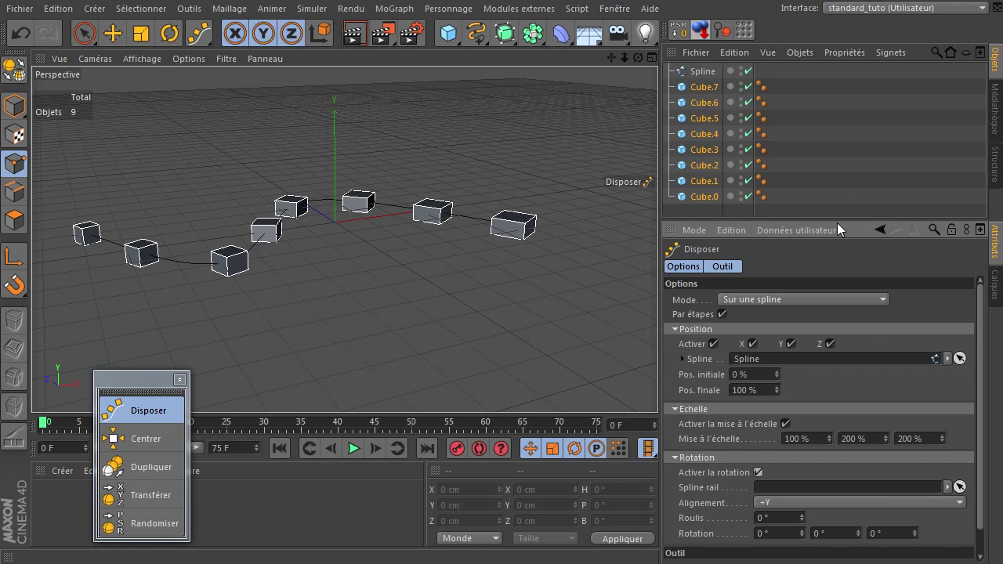
Step: Set the Disposer rotation offsets to -4°, 20° and 26° to tilt the cubes progressively
drag(839, 218, 847, 127)
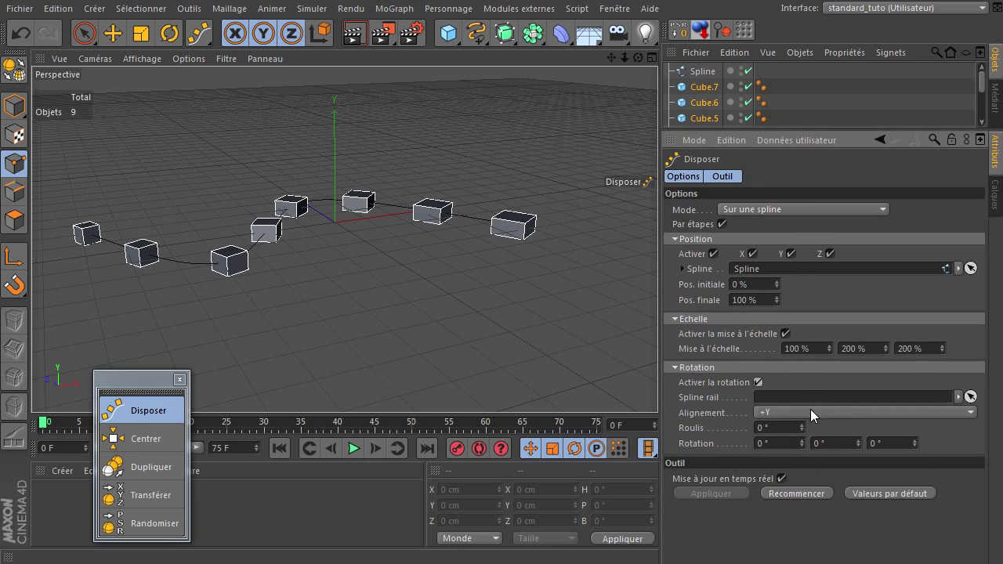
drag(802, 445, 856, 440)
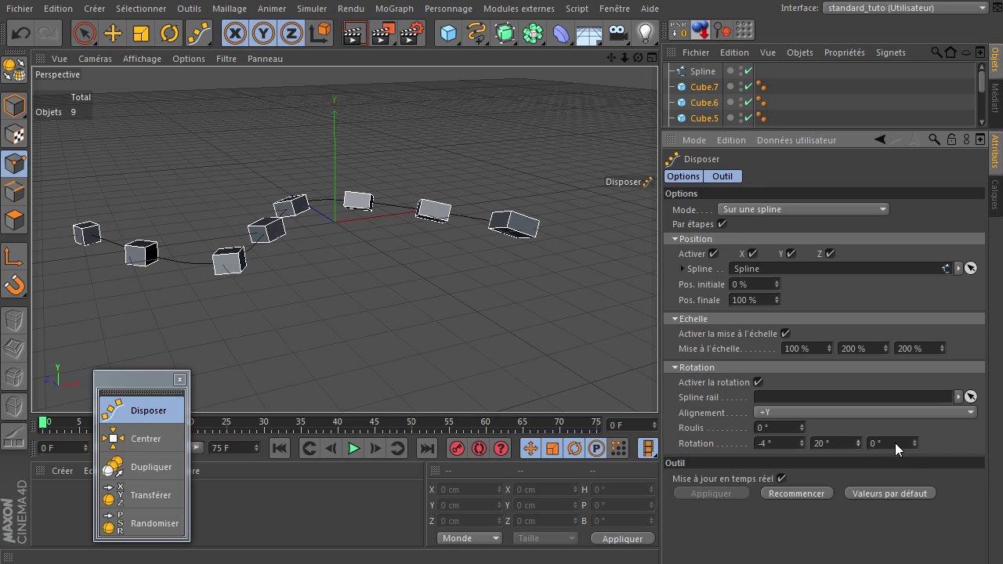
drag(913, 443, 913, 443)
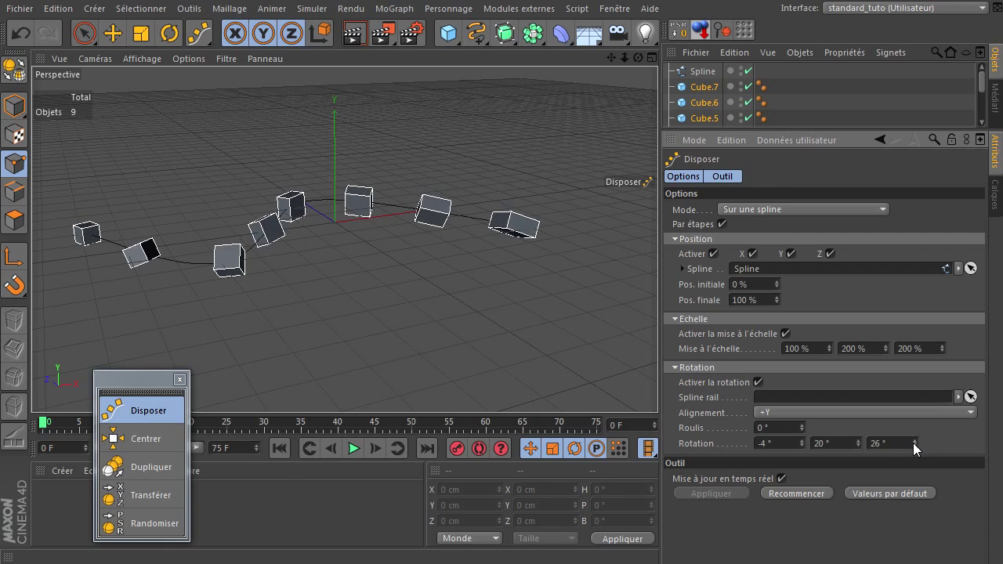
drag(638, 58, 658, 384)
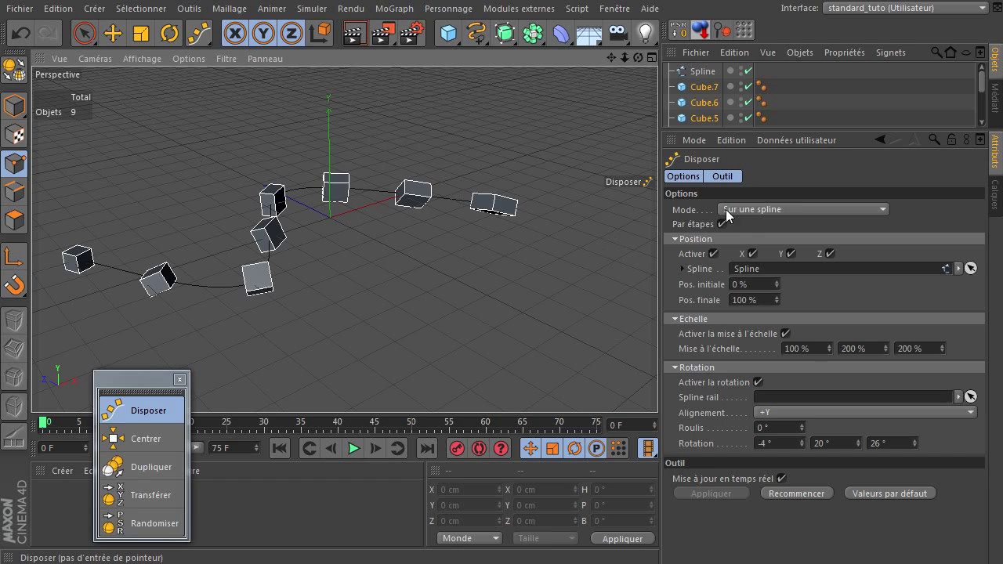
Step: Delete the Spline object, leaving the eight cubes Cube.0 to Cube.7
click(21, 34)
key(ctrl+z)
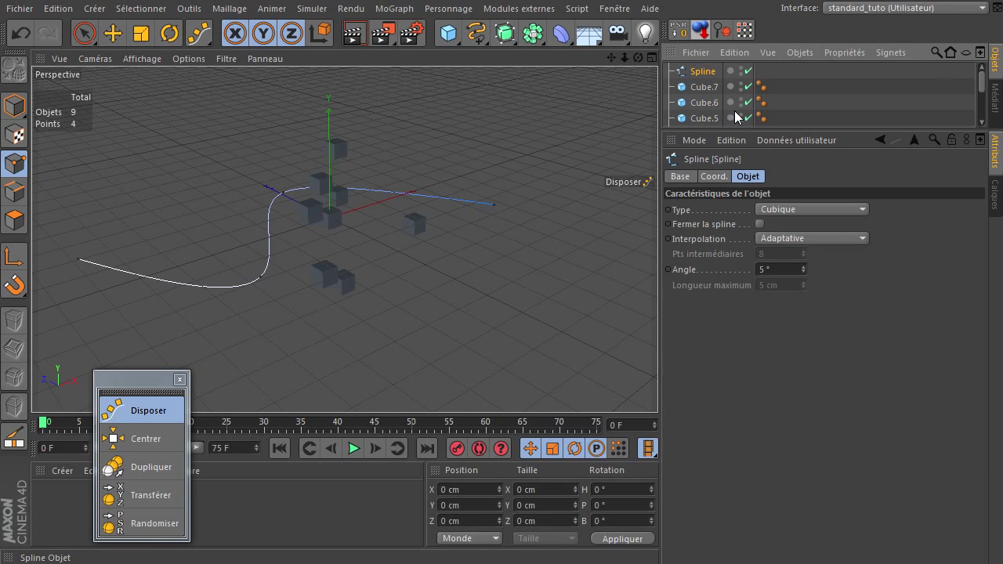
drag(790, 130, 787, 261)
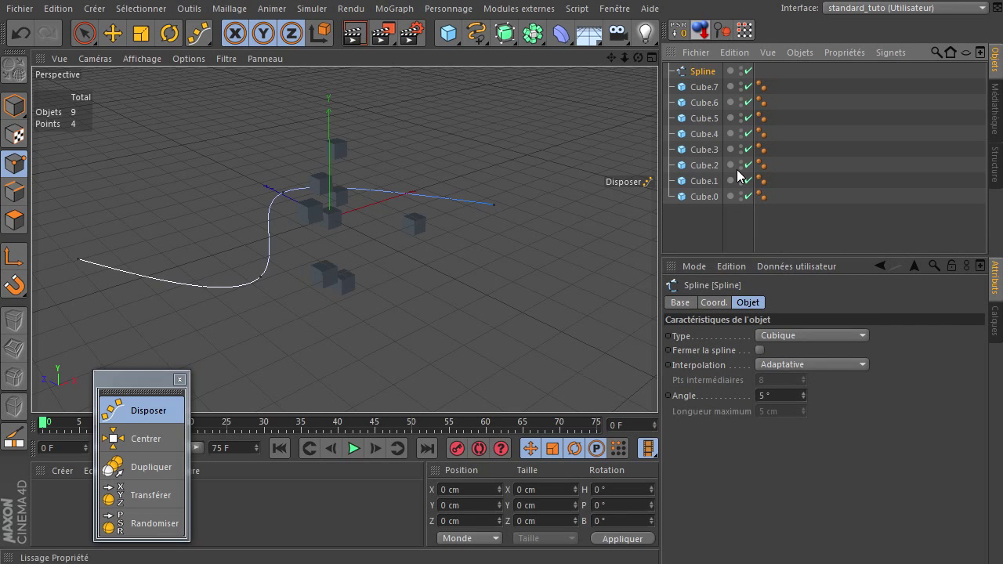
key(Delete)
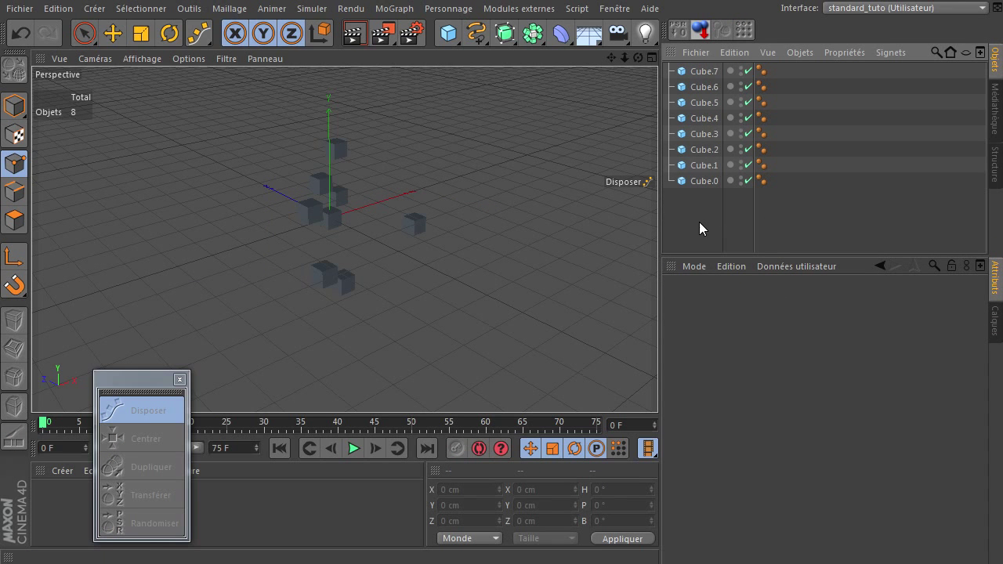
Step: Switch the viewport to Ombrage de Gouraud (lignes) and box-select all eight cubes
click(142, 58)
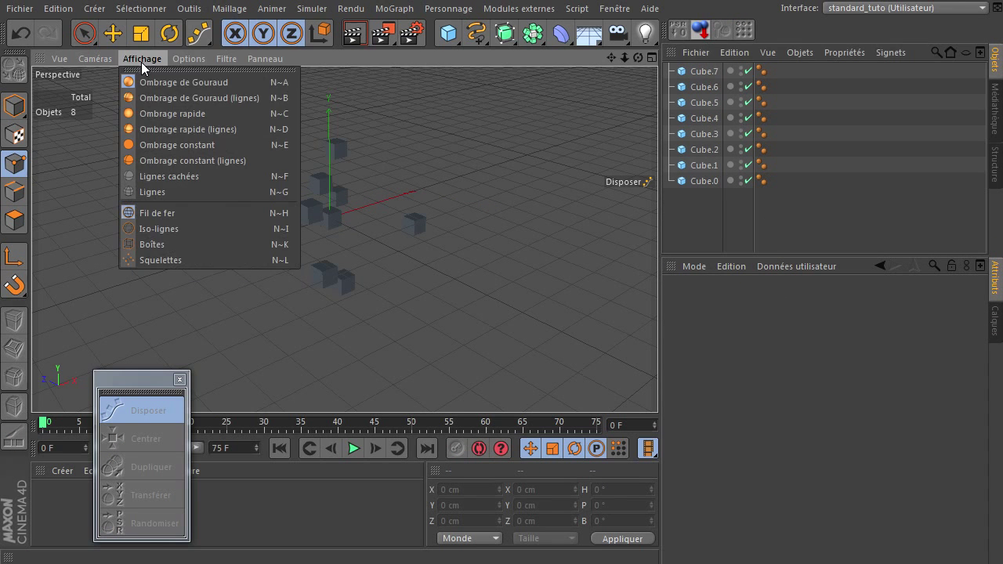
click(161, 98)
drag(689, 203, 736, 70)
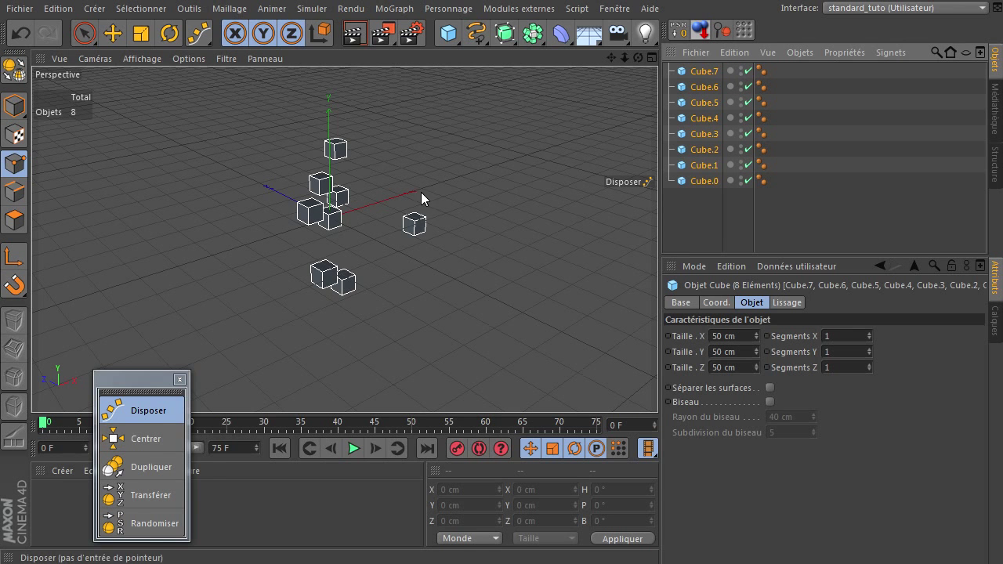
drag(627, 70, 660, 384)
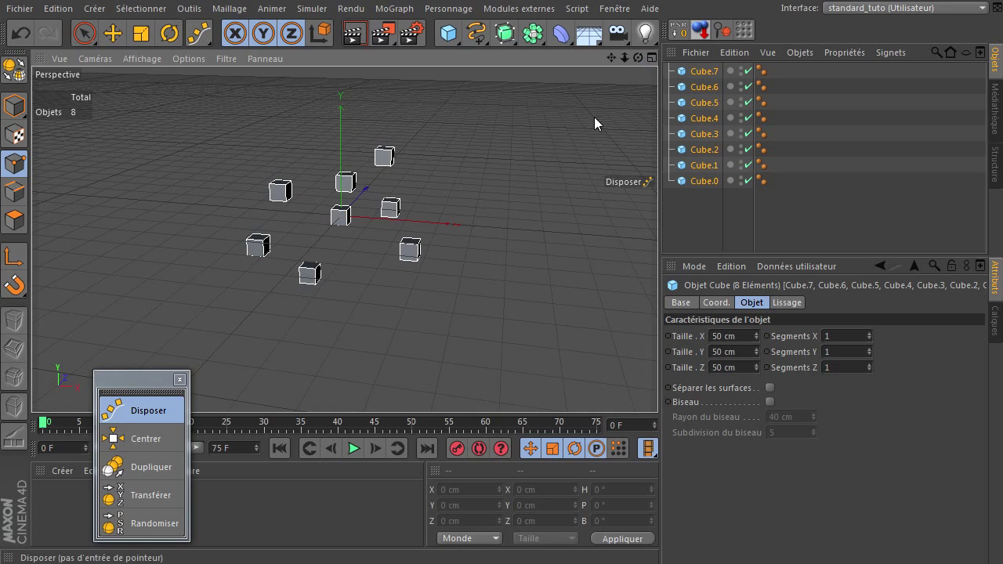
Step: Activate the Centrer tool and set Axe X to Centre for the selected cubes
click(139, 447)
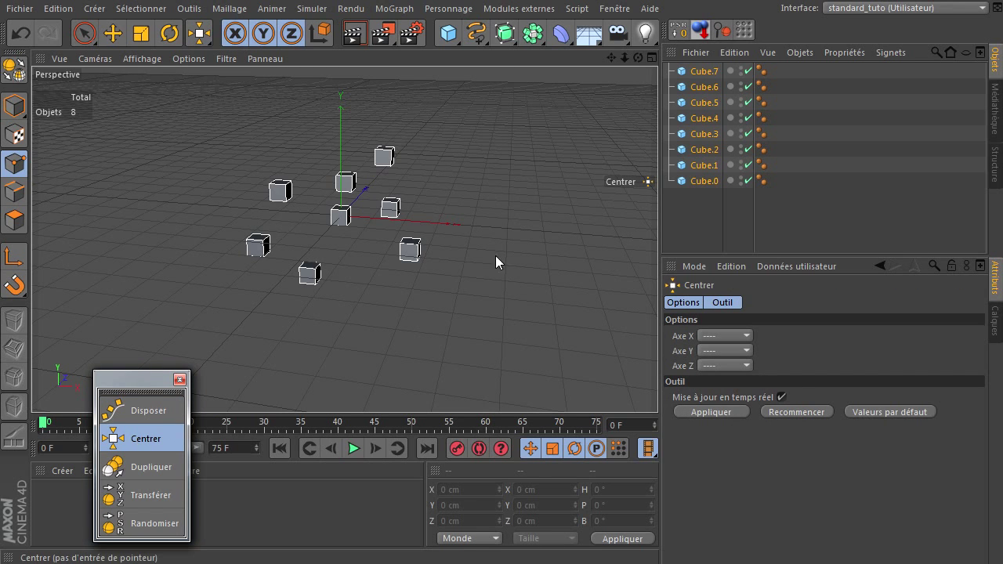
click(731, 339)
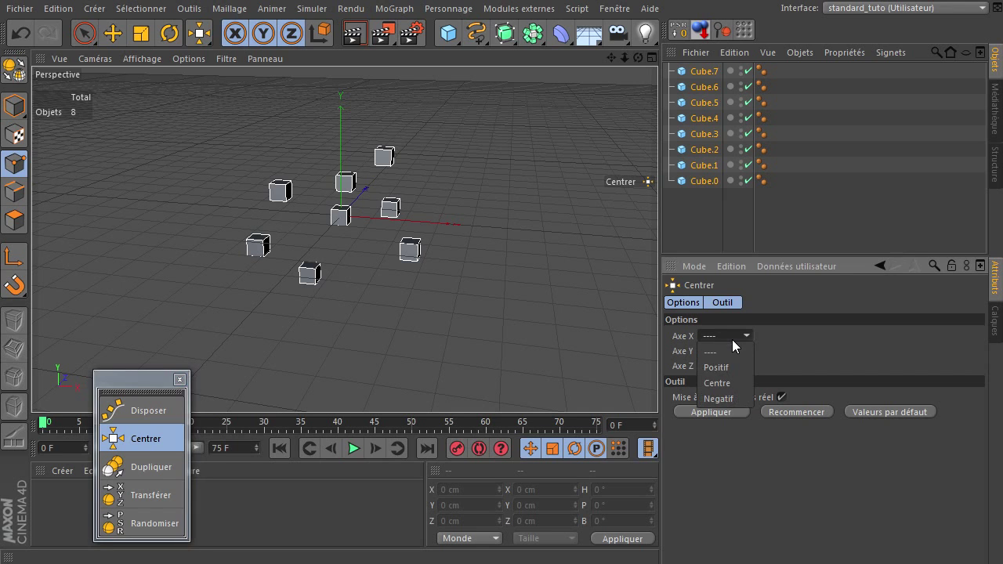
click(725, 384)
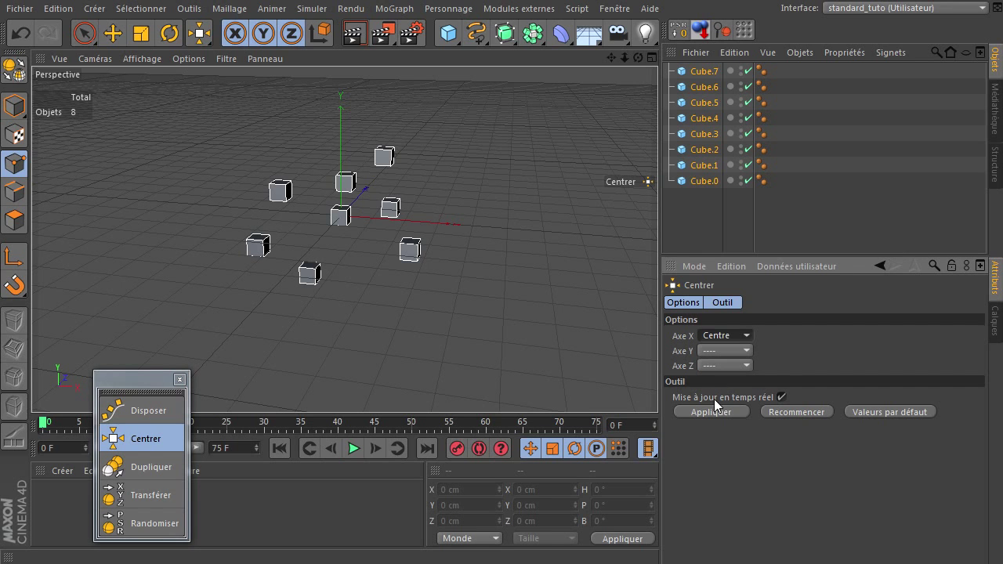
click(705, 412)
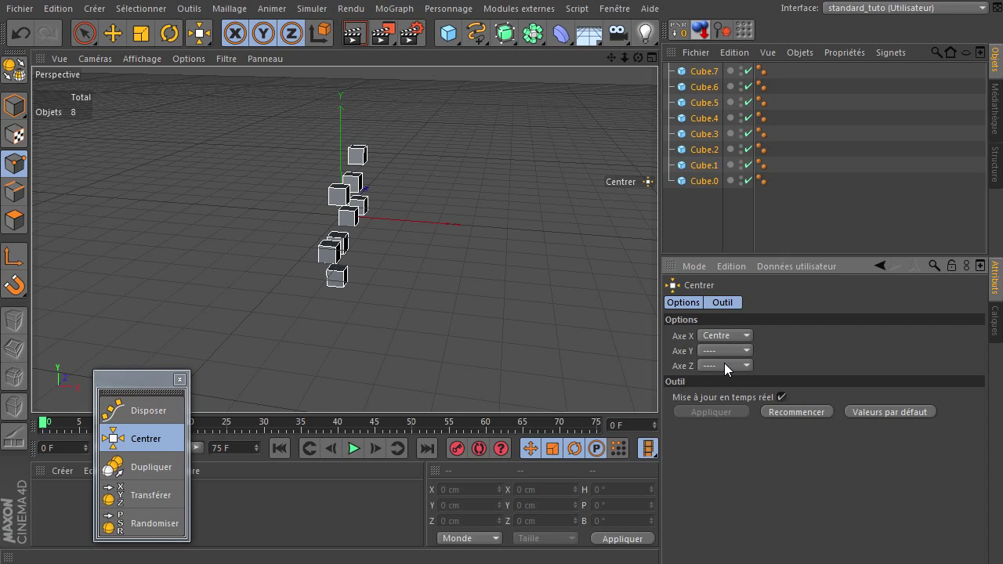
Step: Try aligning the cubes to the positive and negative X sides, then return Axe X to Centre
click(734, 335)
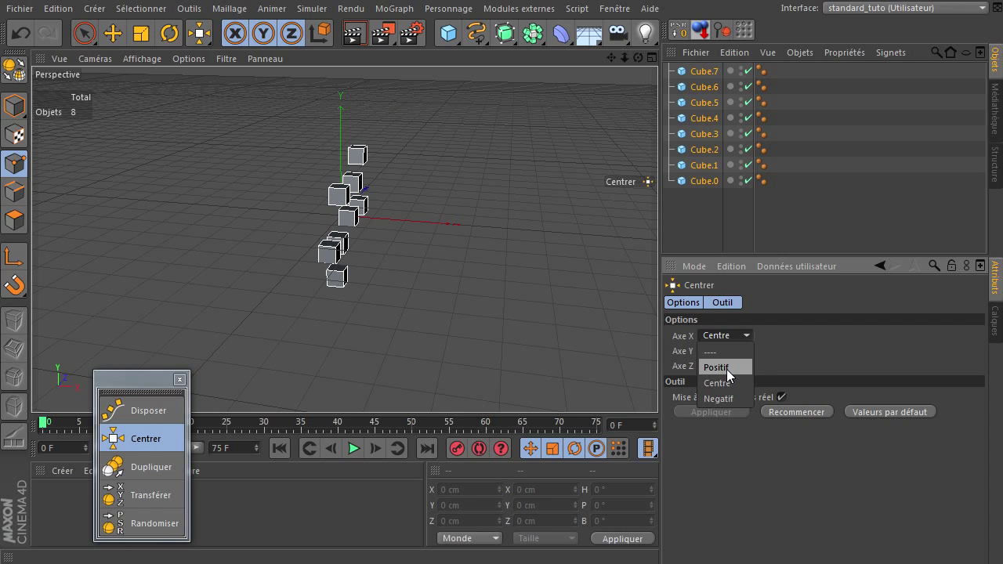
click(726, 369)
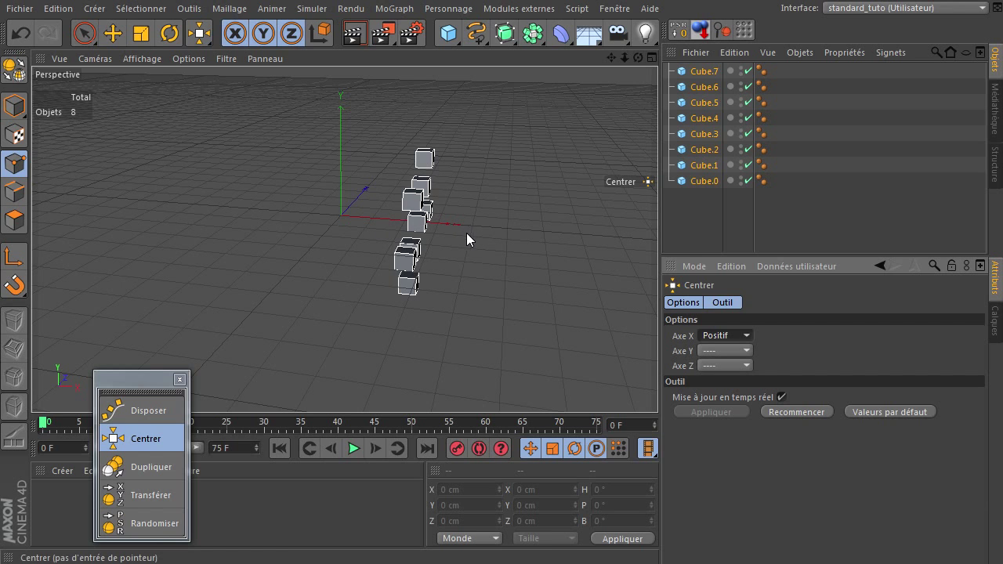
click(748, 340)
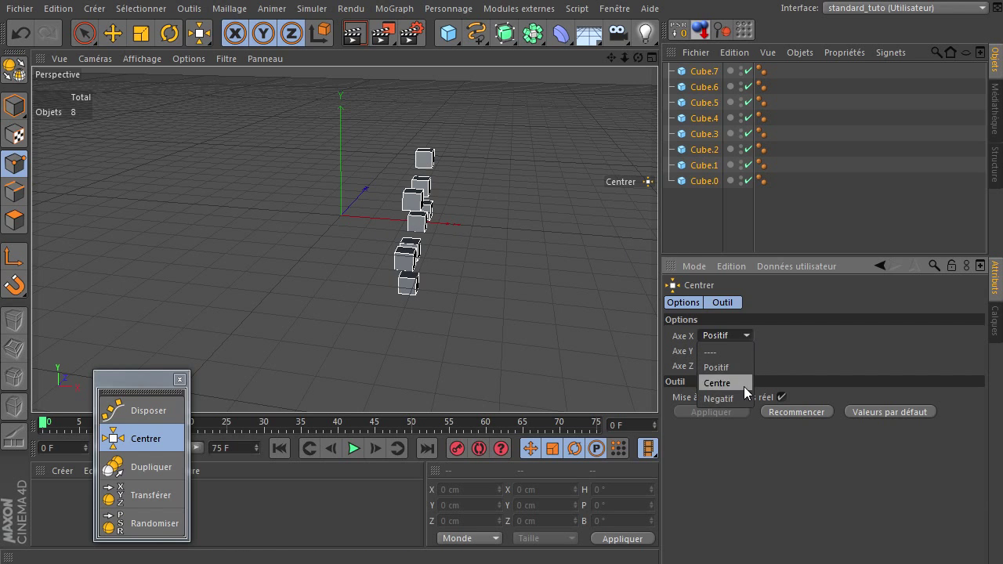
click(737, 400)
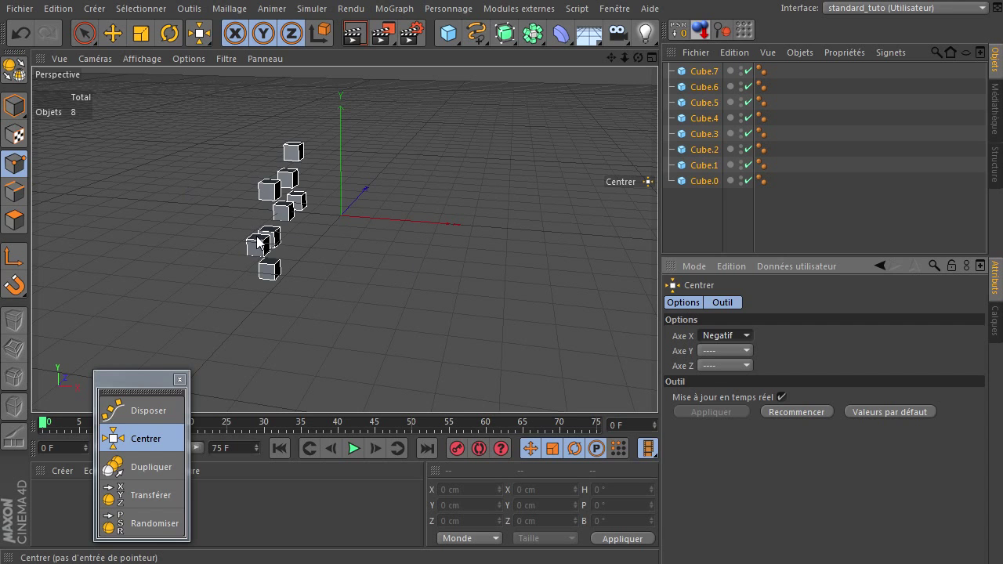
click(743, 339)
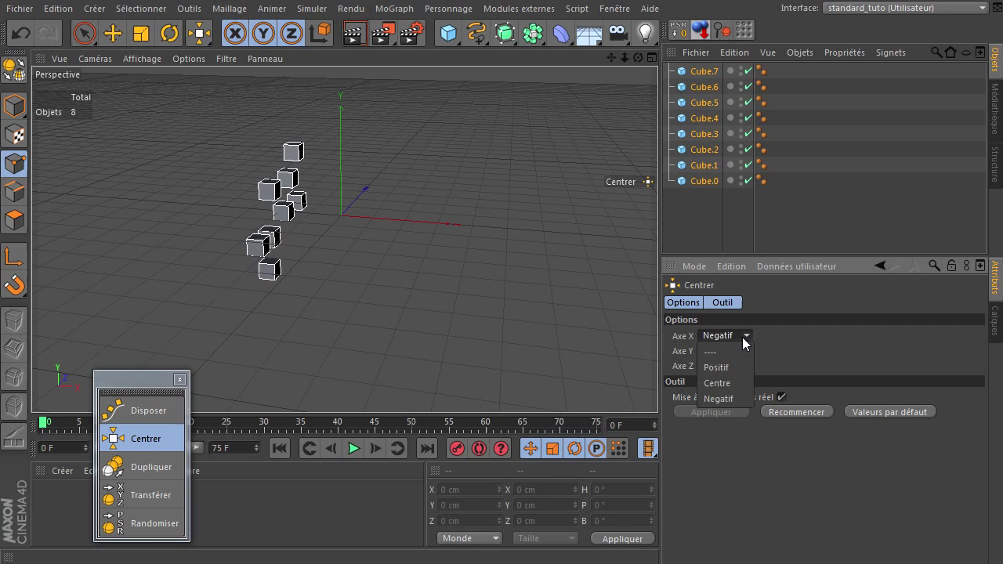
click(726, 383)
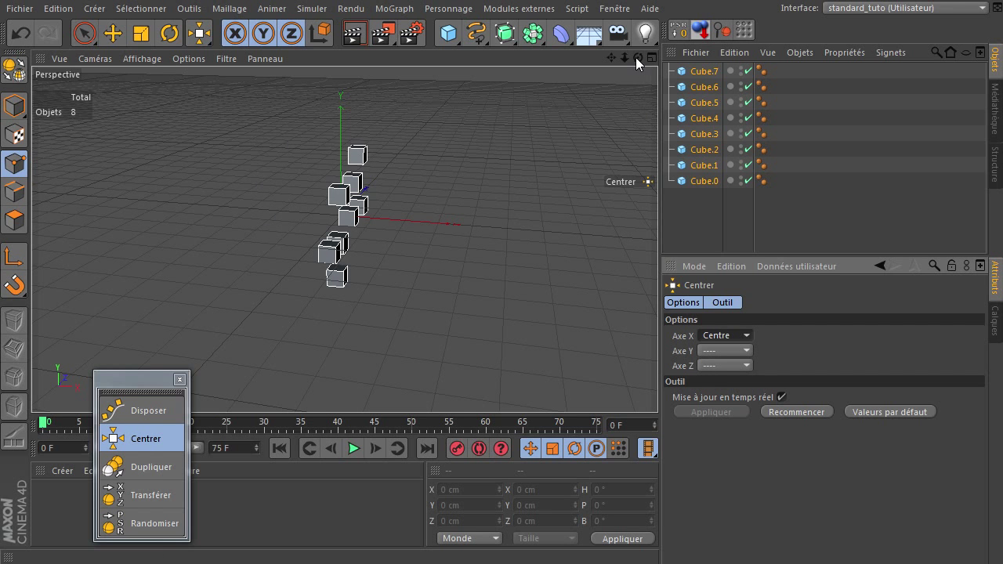
drag(636, 57, 658, 385)
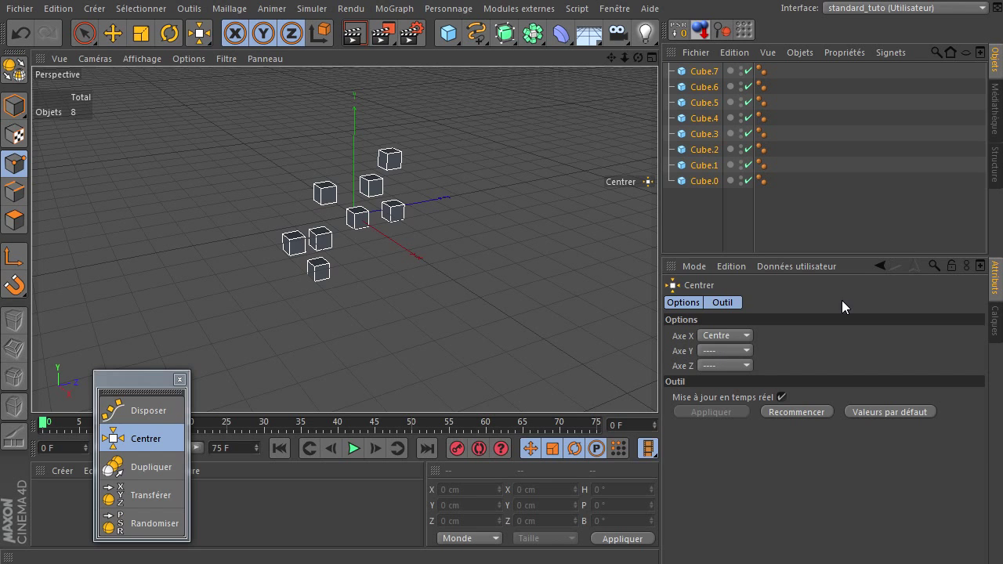
Step: Set Axe Y and Axe Z to Centre, collapsing the cubes to one spot
click(724, 348)
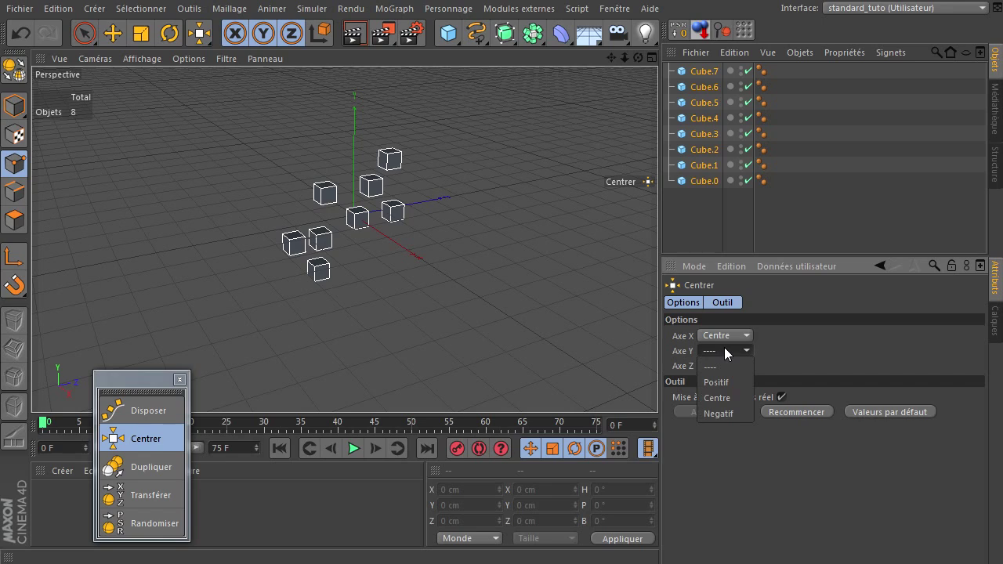
click(727, 399)
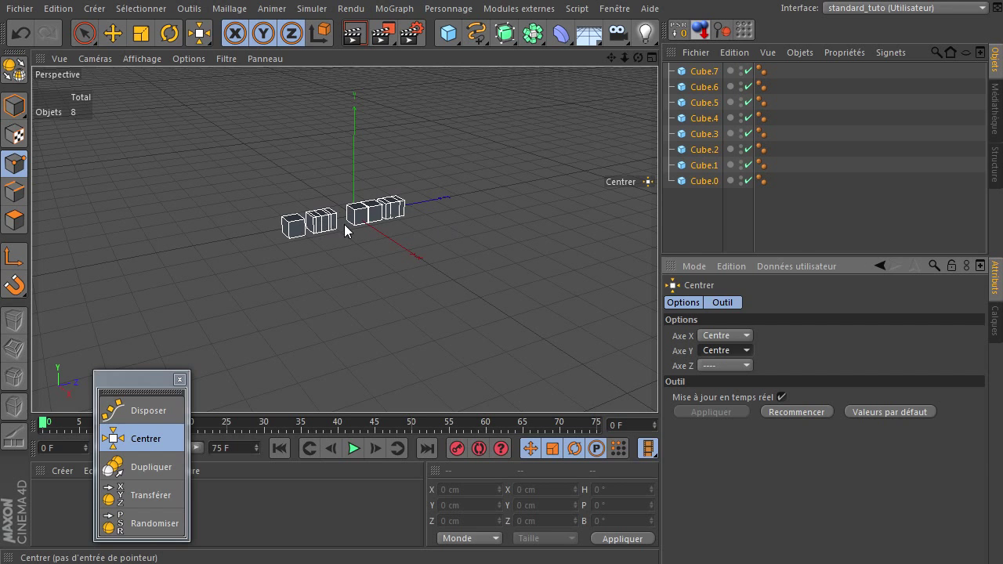
click(729, 365)
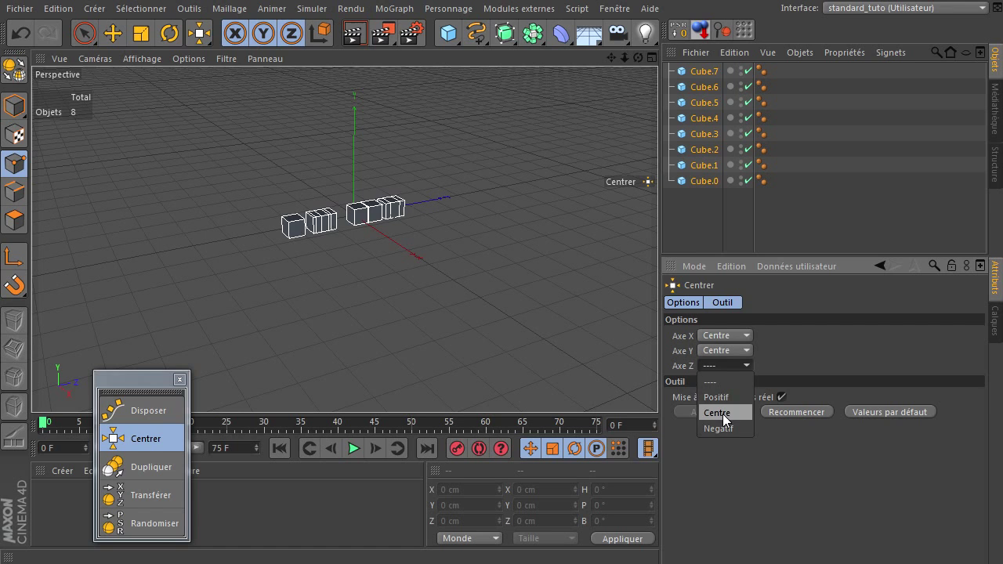
click(722, 413)
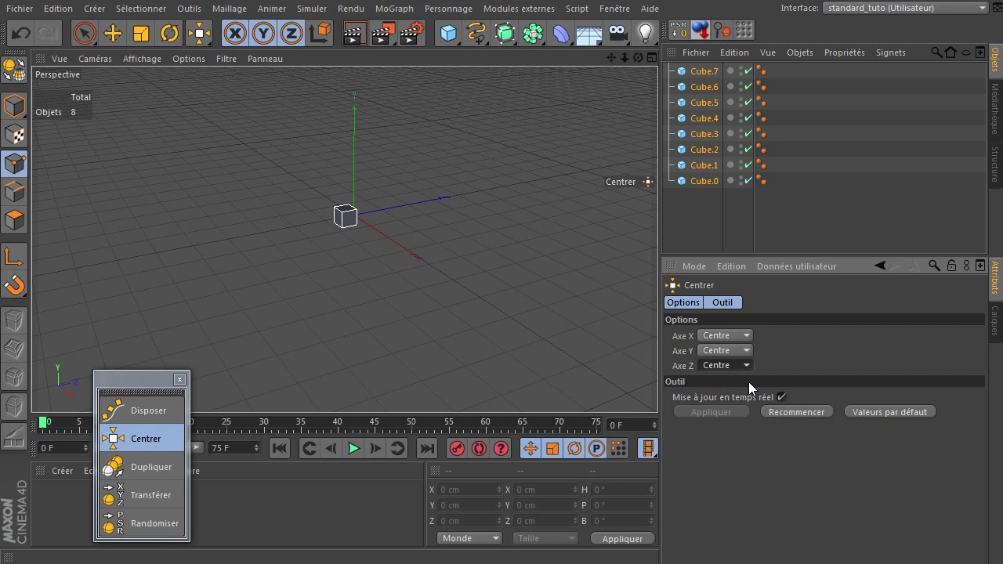
Step: Reset Axe X, Y and Z to ---- so the cubes scatter again
click(742, 335)
click(742, 341)
click(743, 339)
click(732, 358)
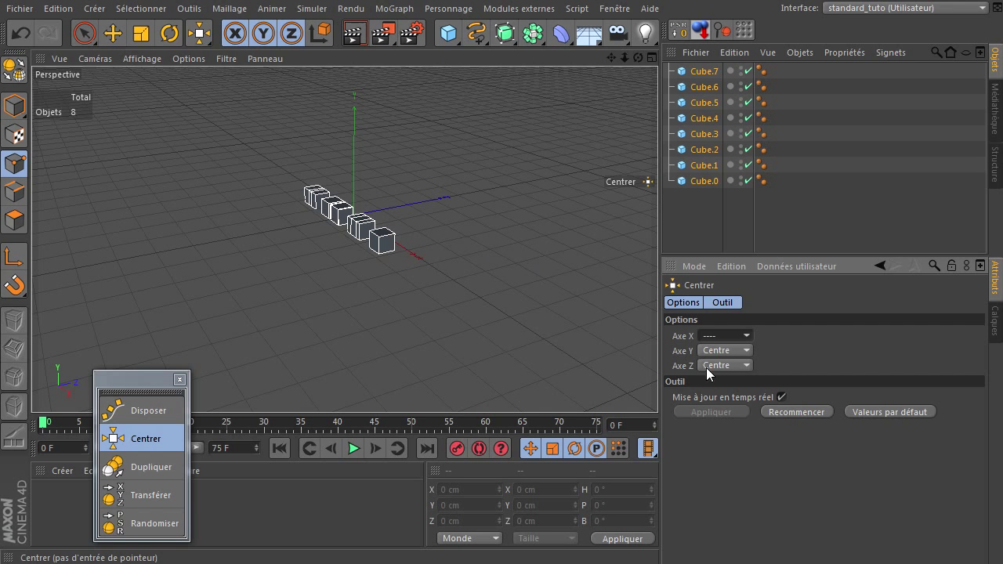
click(745, 353)
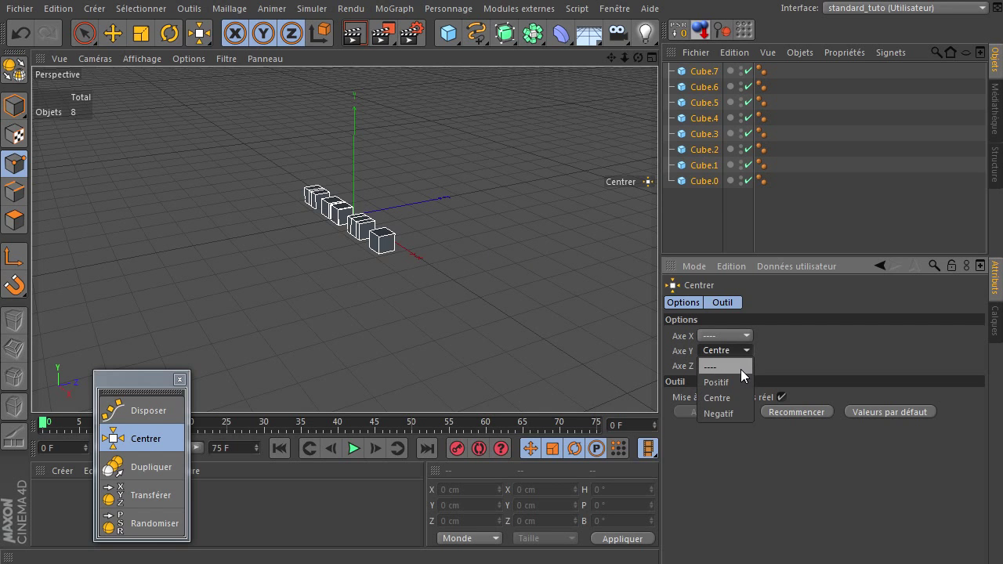
click(741, 369)
click(740, 365)
click(730, 383)
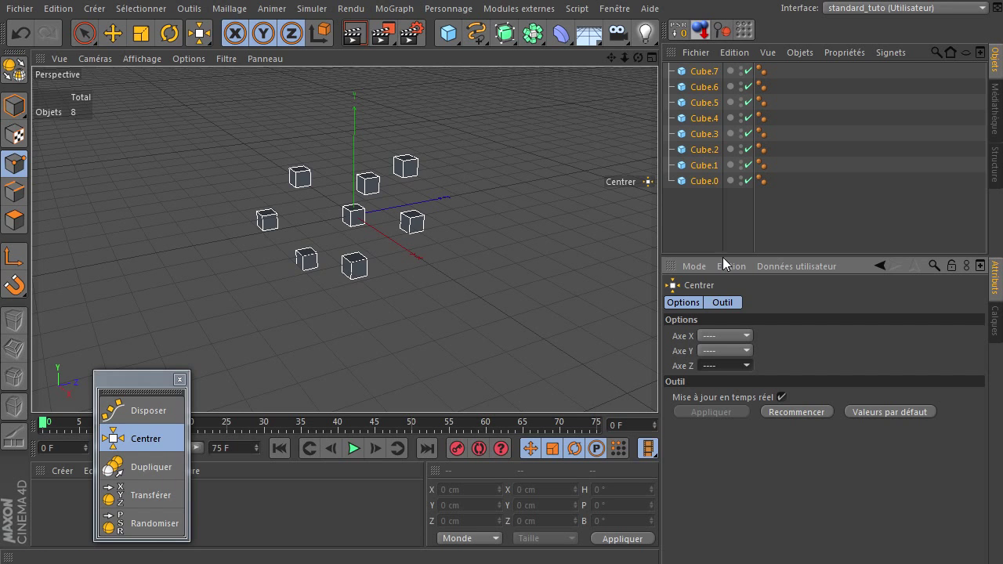
Step: Add a Pyramide primitive and disable Cube.0–Cube.7 in the Object Manager
click(735, 210)
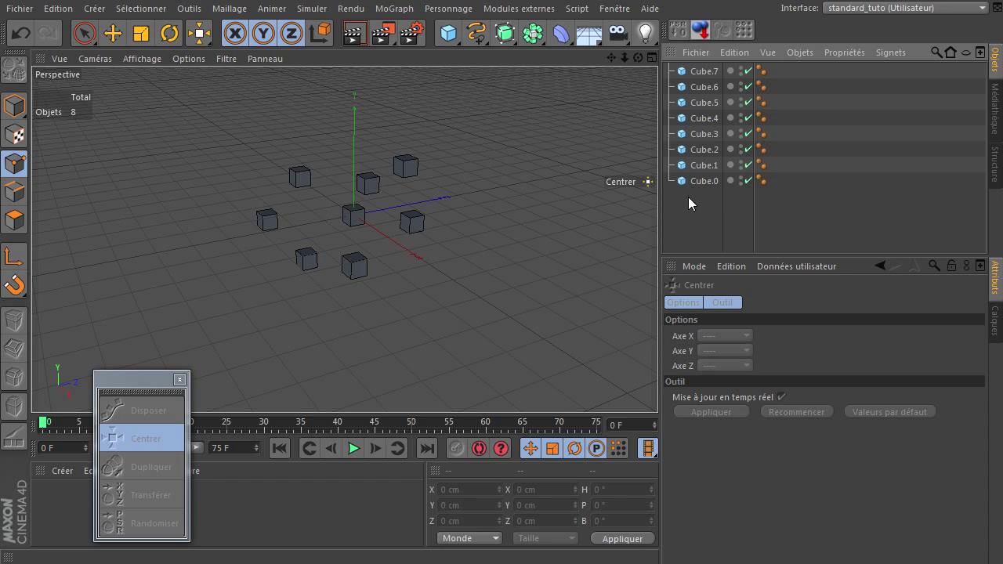
click(708, 180)
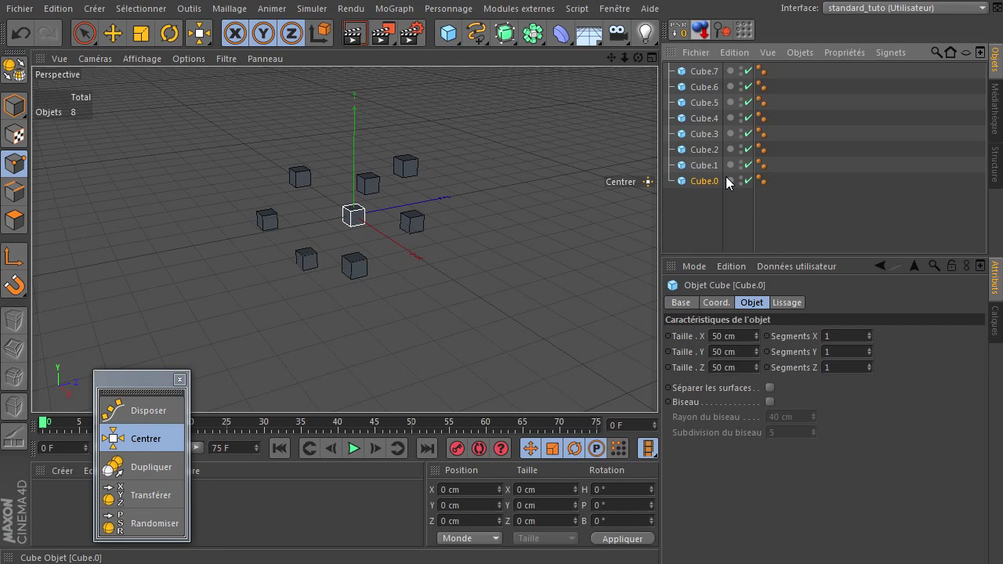
click(460, 35)
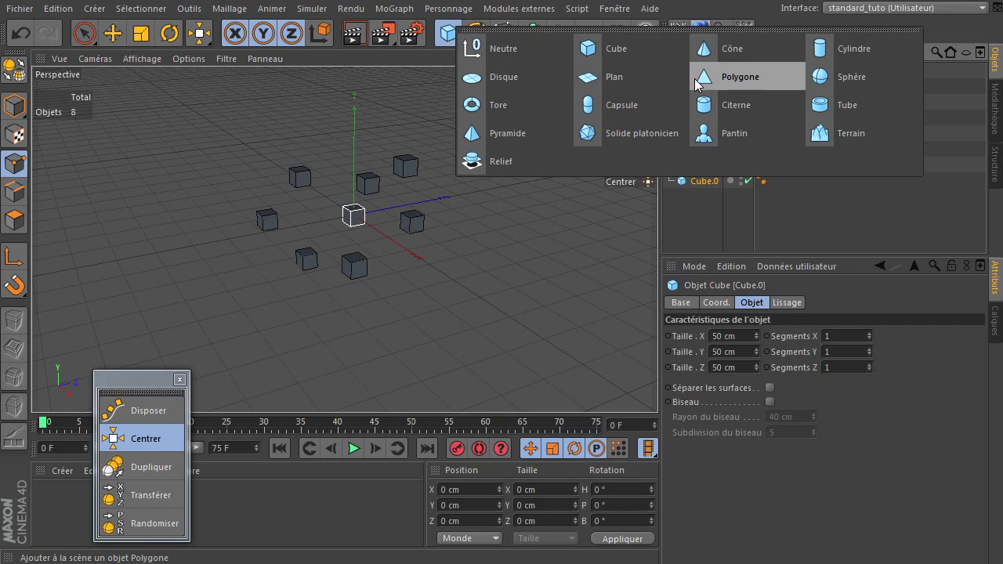
click(517, 135)
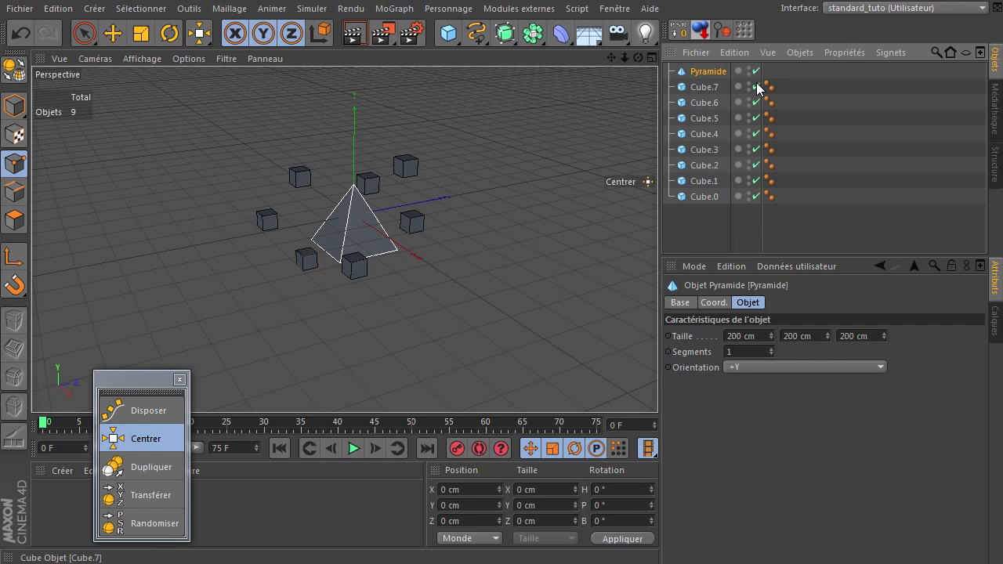
drag(758, 88, 758, 155)
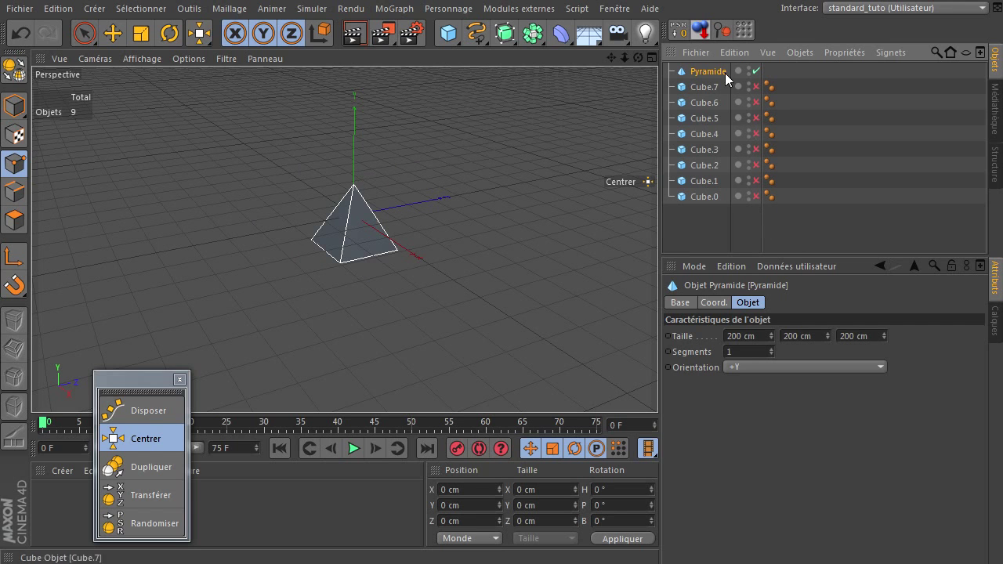
Step: Set the pyramid's Taille to 50 cm on X, Y and Z
click(760, 336)
text(50)
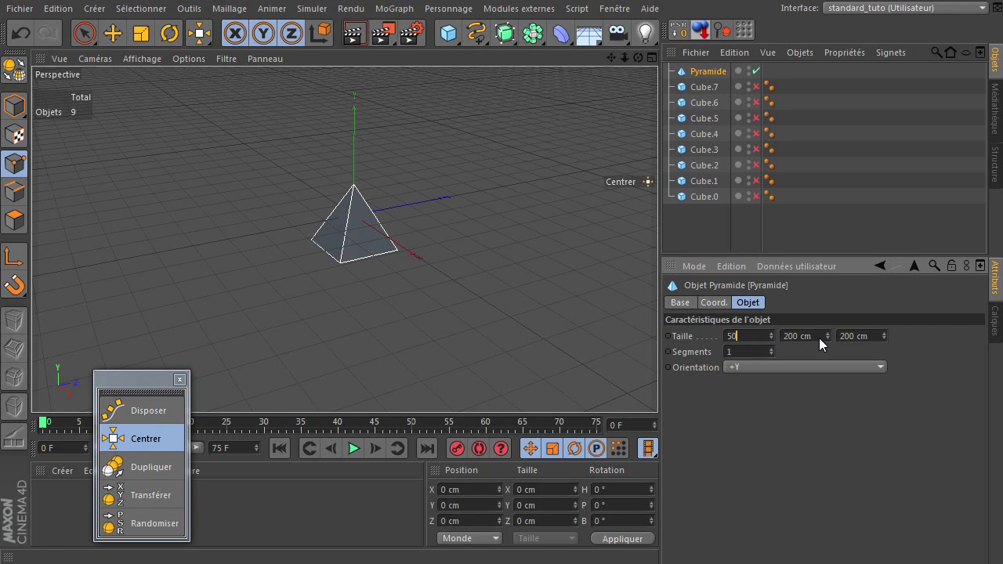
key(Tab)
text(5)
key(Tab)
text(50)
key(Return)
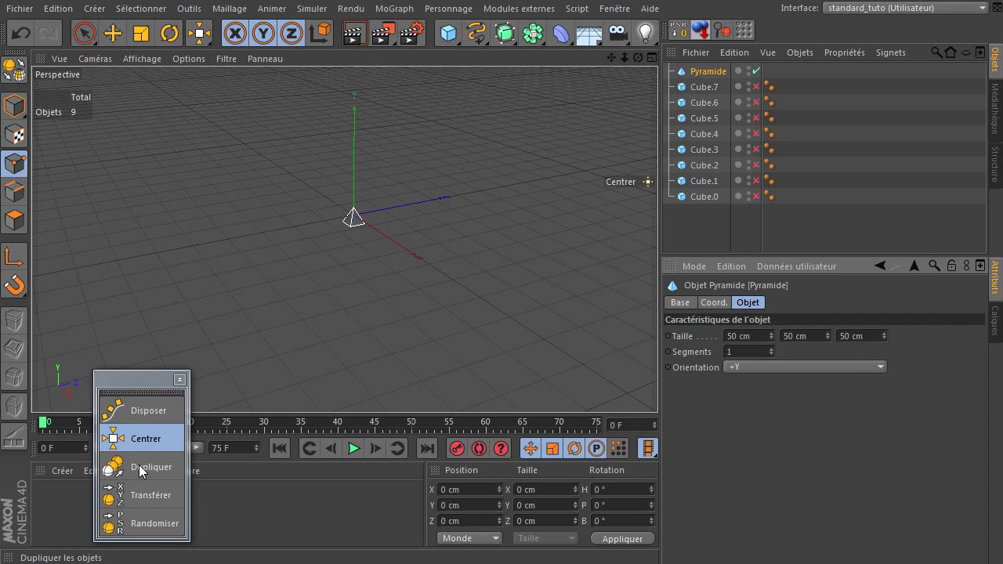
Step: Activate Dupliquer for the Pyramide with 8 copies, keeping Générer des instances on Copies
mouse_move(160, 380)
mouse_down()
mouse_move(117, 312)
mouse_move(150, 344)
mouse_up()
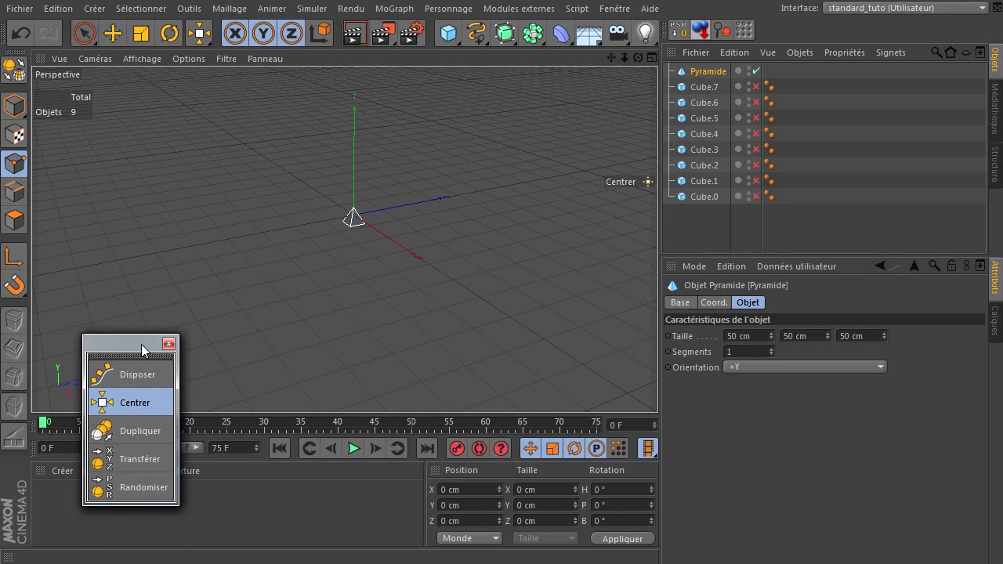
click(132, 430)
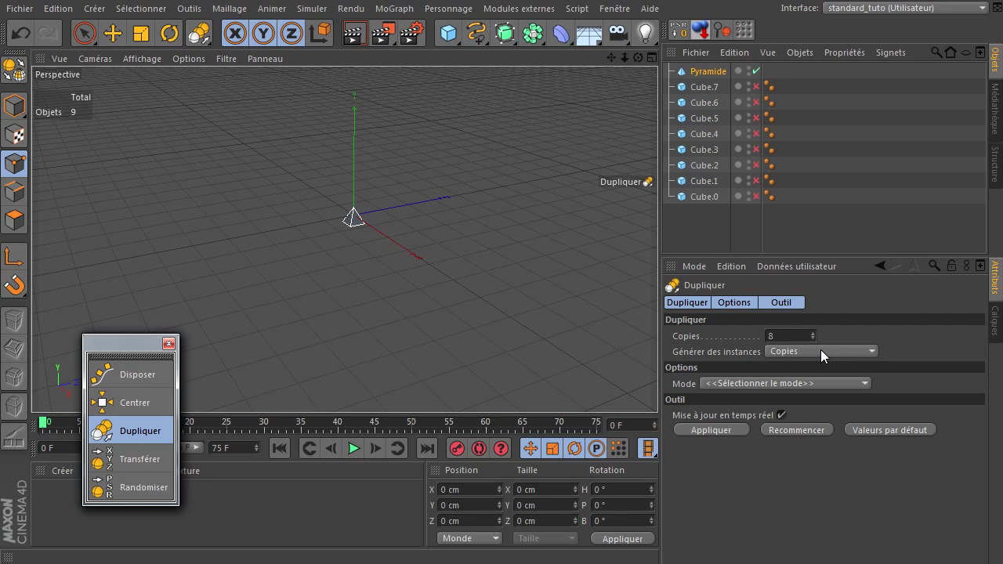
click(787, 351)
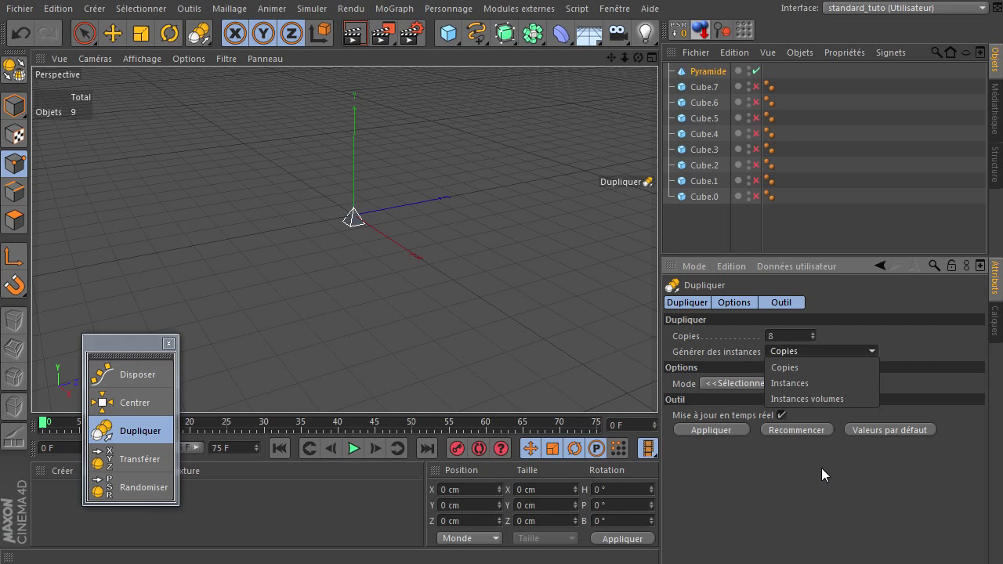
click(817, 368)
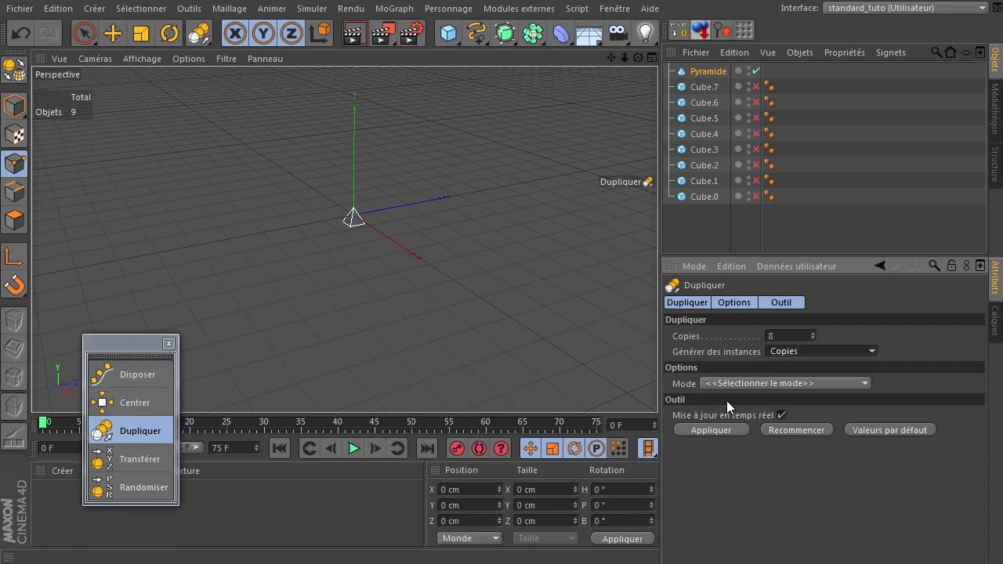
Step: Duplicate the pyramid in Linéaire mode with a 60/0/0 cm offset, making eight copies along X
click(744, 383)
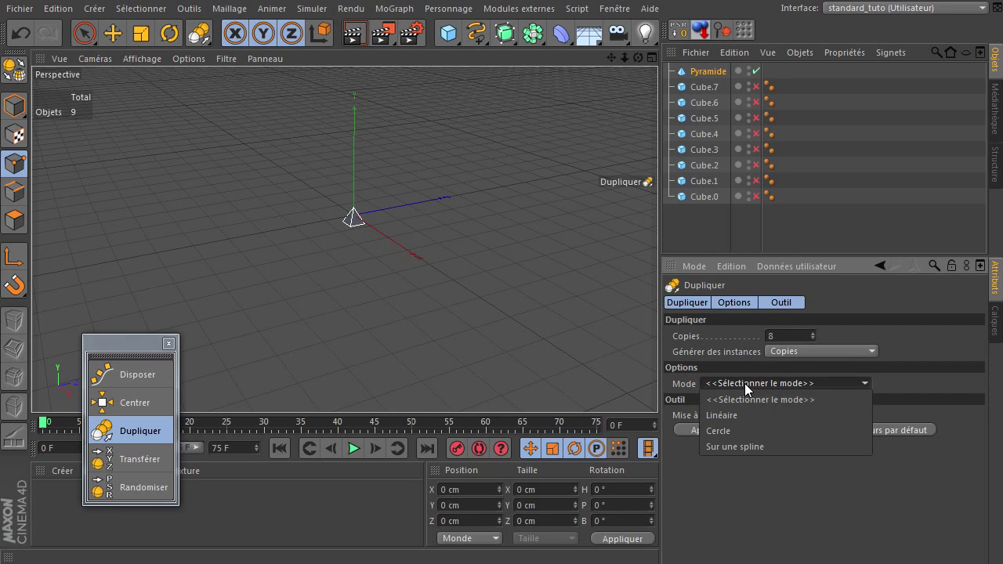
click(737, 415)
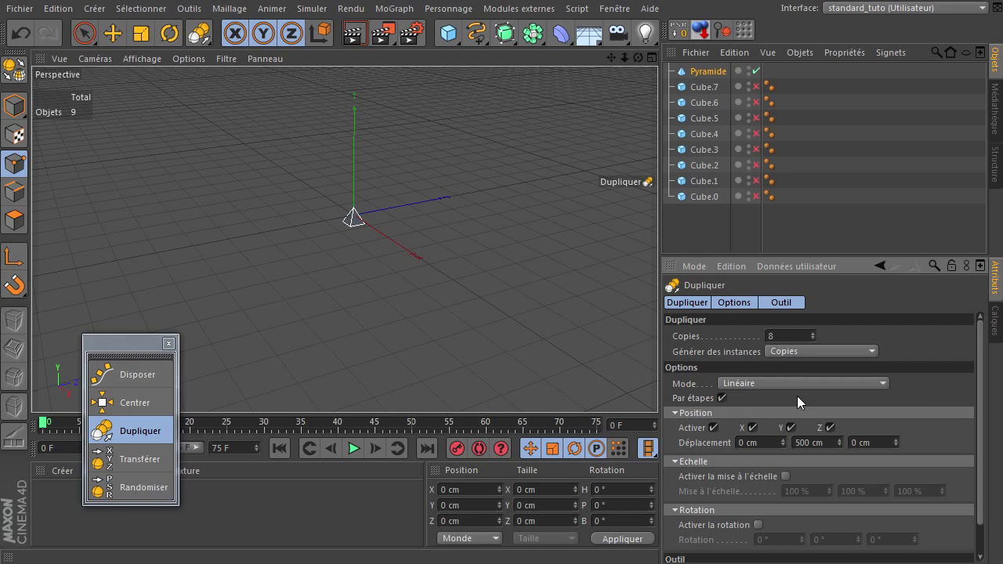
drag(811, 257, 811, 230)
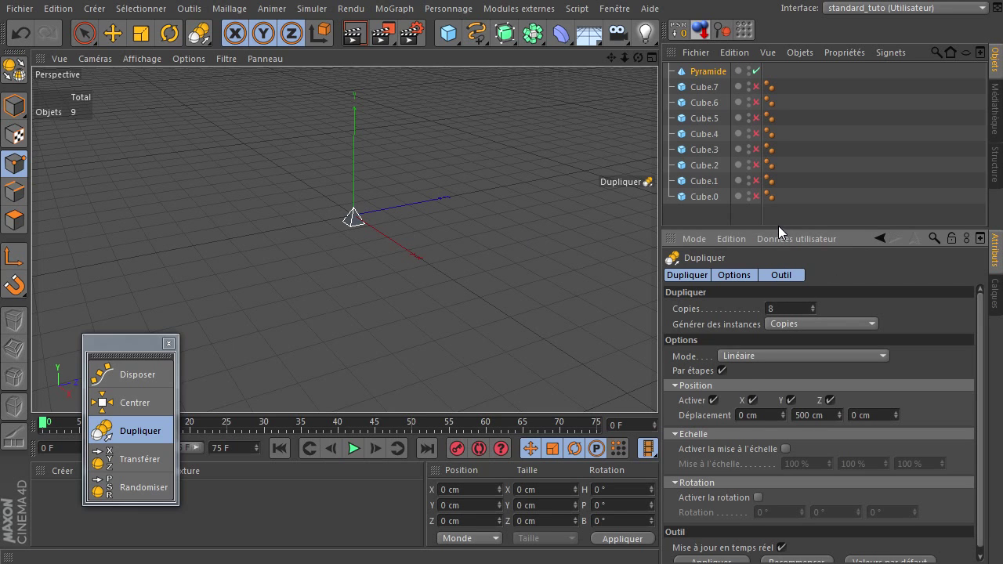
drag(779, 226, 778, 156)
click(752, 329)
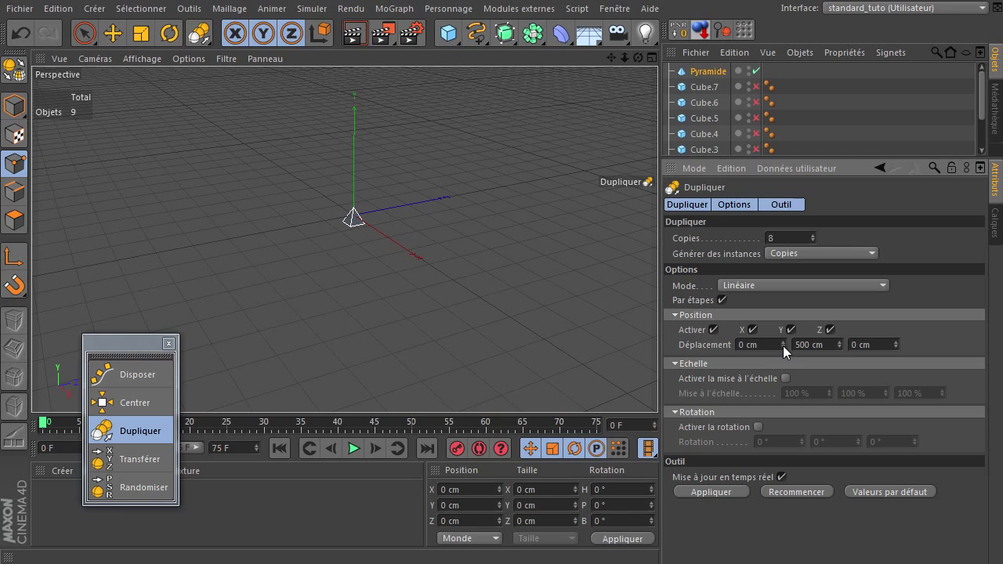
text(0)
click(755, 347)
text(60)
click(721, 490)
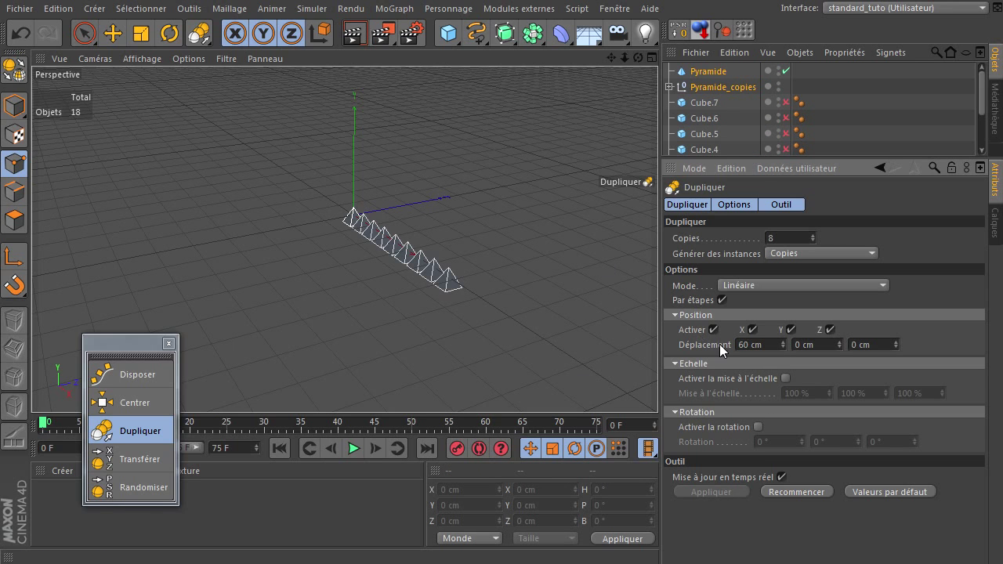
key(ctrl+shift+z)
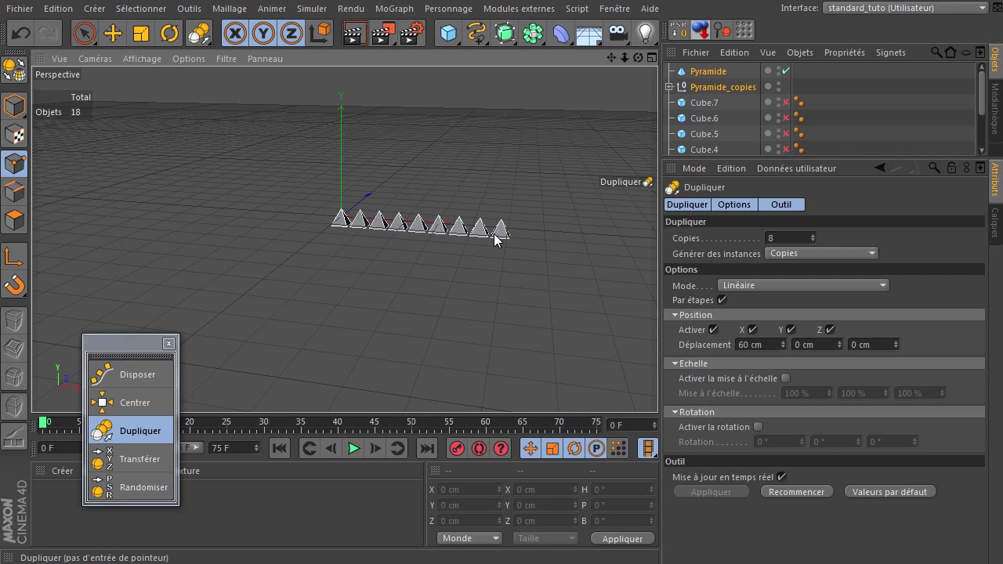
alt+right_drag(319, 256, 346, 254)
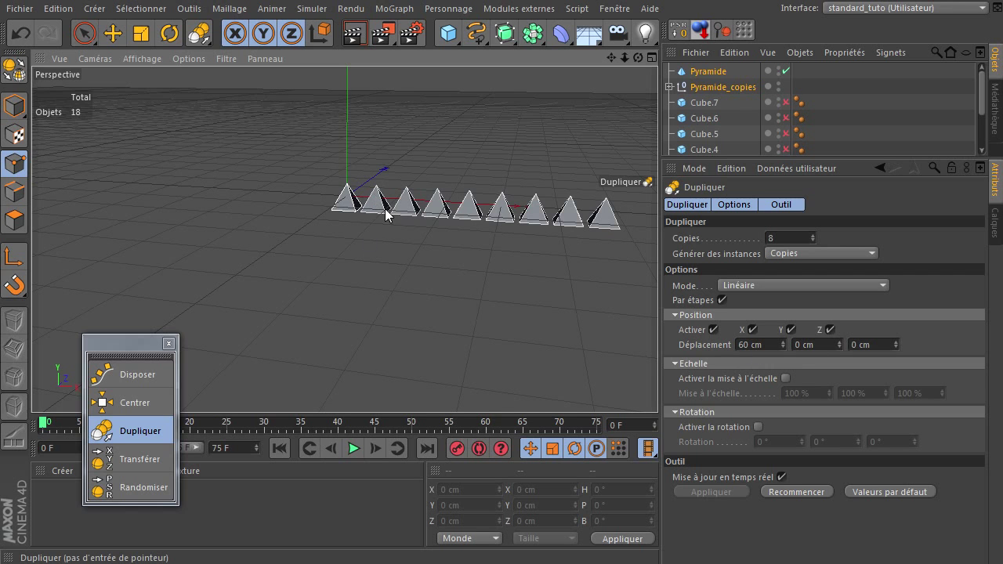
Step: Expand Pyramide_copies and step through the copies to compare their positions
click(711, 72)
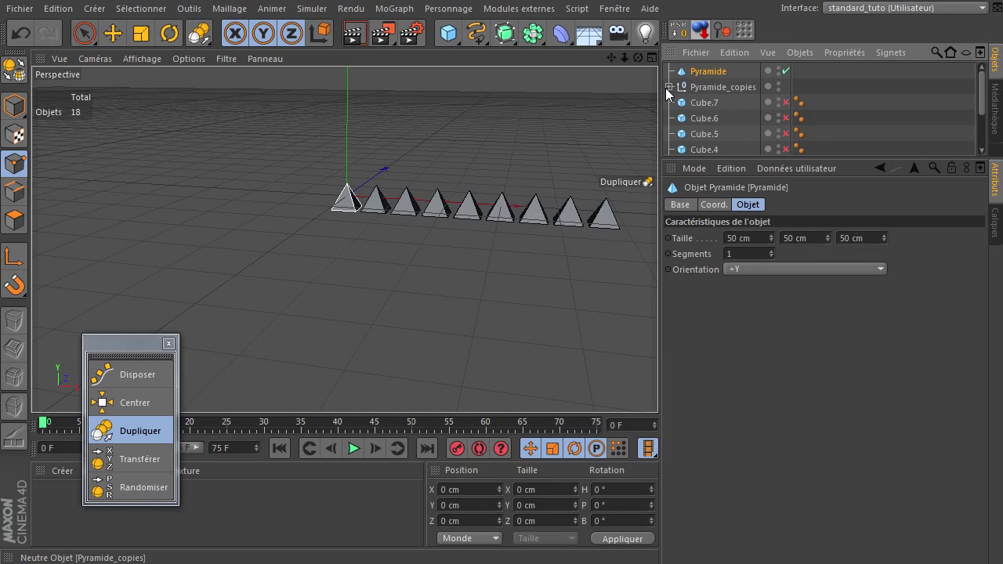
click(668, 87)
click(709, 87)
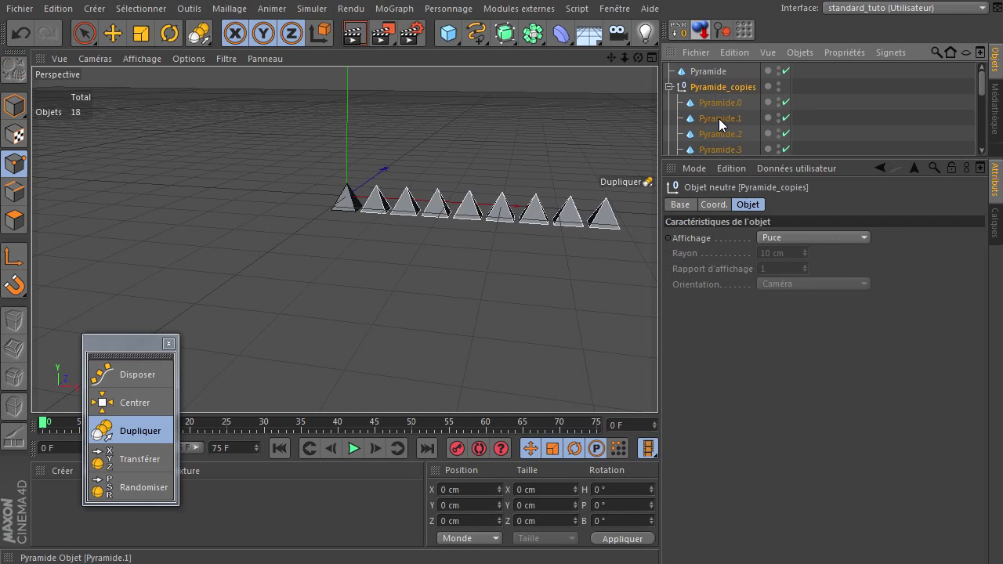
scroll(735, 126, down, 2)
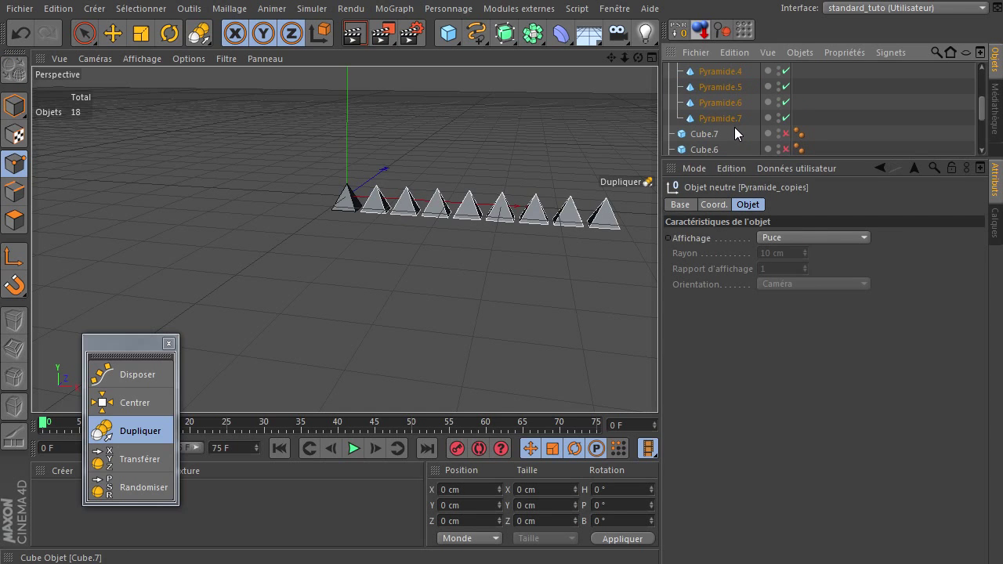
scroll(735, 127, up, 2)
click(735, 102)
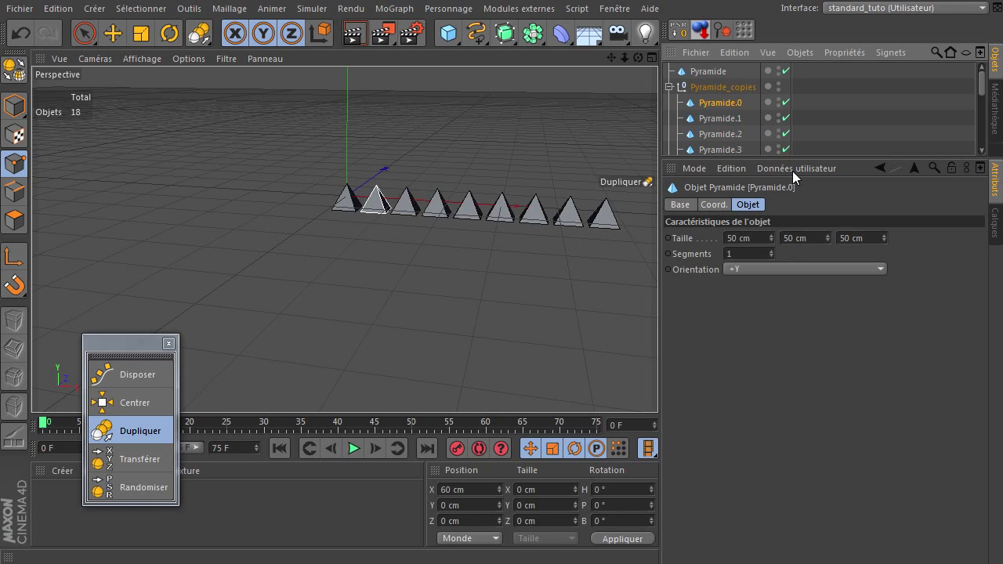
key(Down)
key(Down)
key(Down)
key(Down)
key(Down)
key(Down)
key(Down)
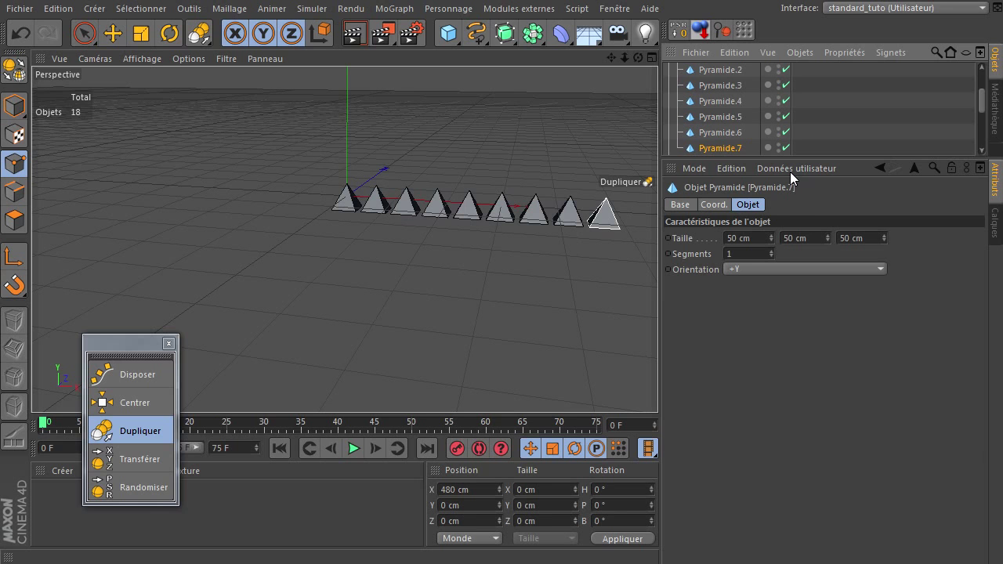
scroll(731, 149, up, 2)
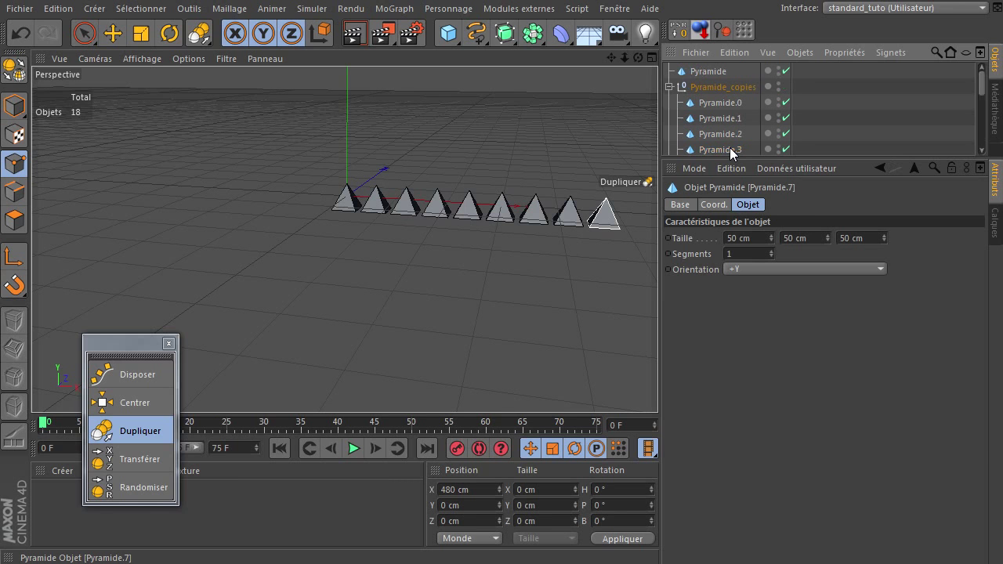
Step: Delete the copy group and regenerate the pyramid duplicates as instances
click(122, 433)
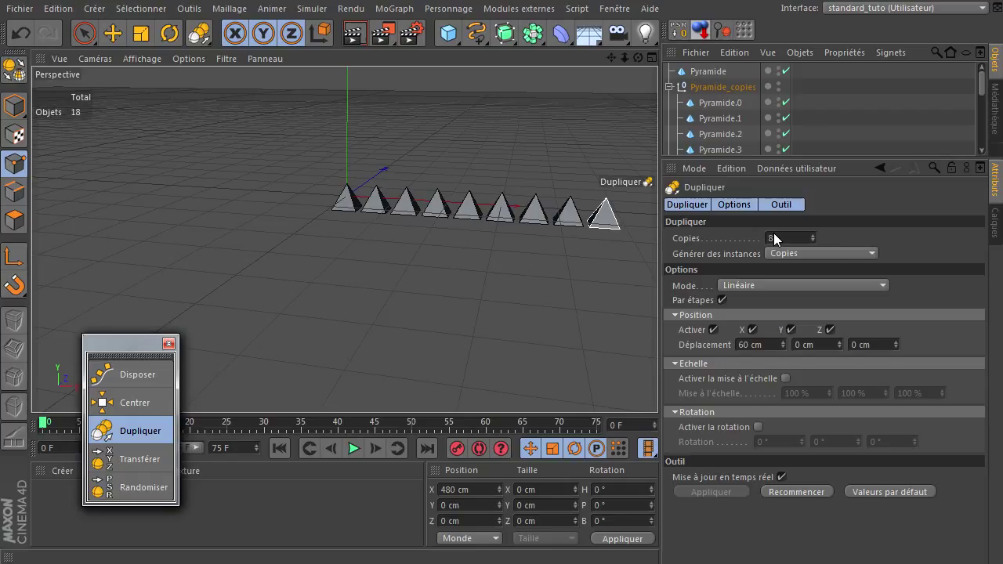
click(708, 88)
key(Delete)
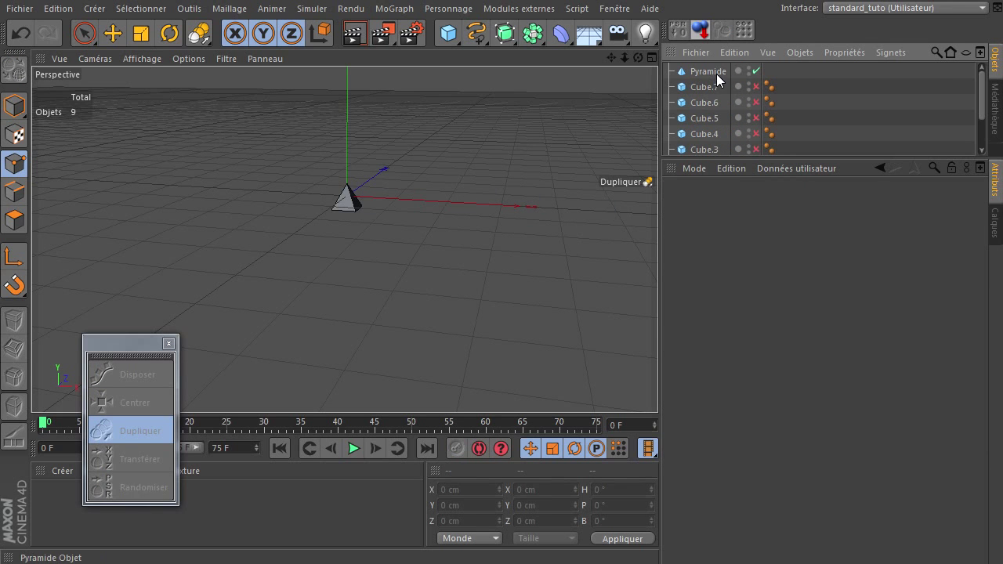
click(716, 74)
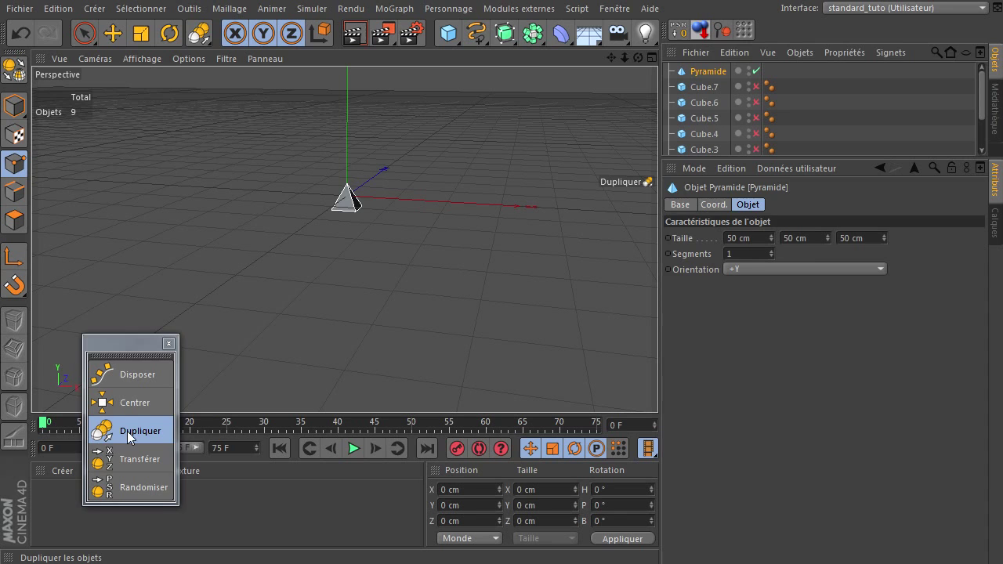
click(125, 431)
click(856, 254)
click(837, 284)
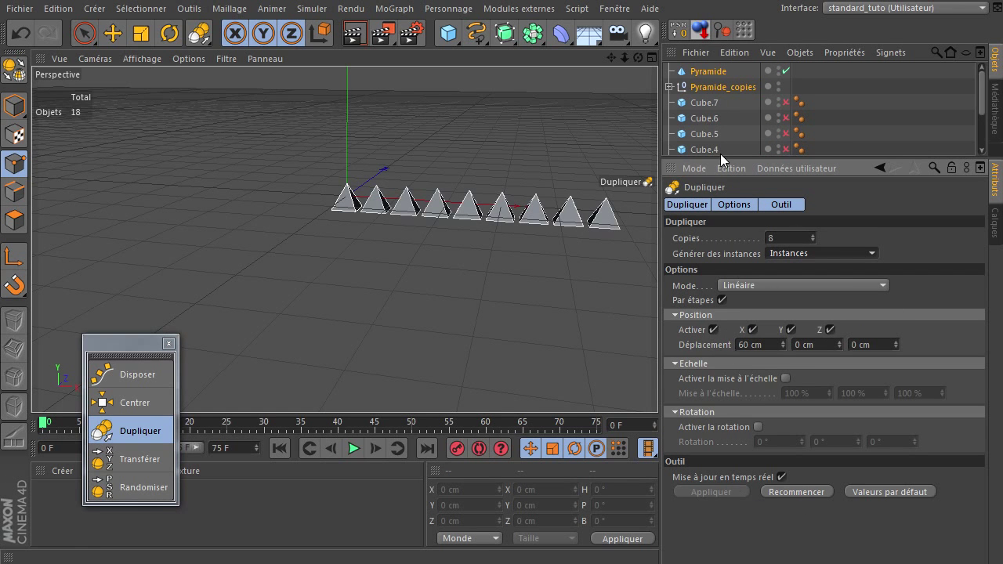
Step: Inspect the pyramid instances and their reference object, then delete the Pyramide_copies group
click(669, 87)
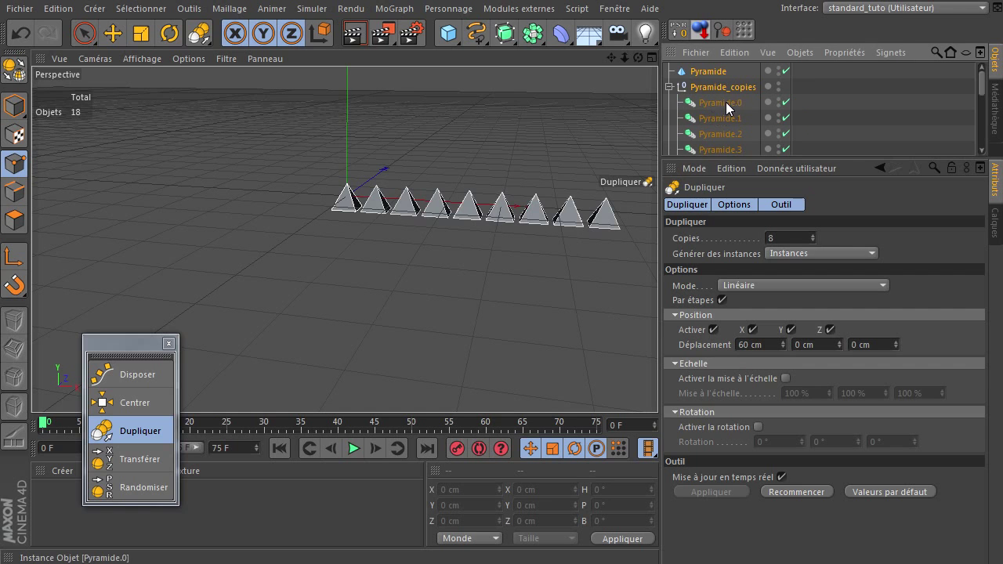
click(730, 101)
click(727, 118)
click(720, 133)
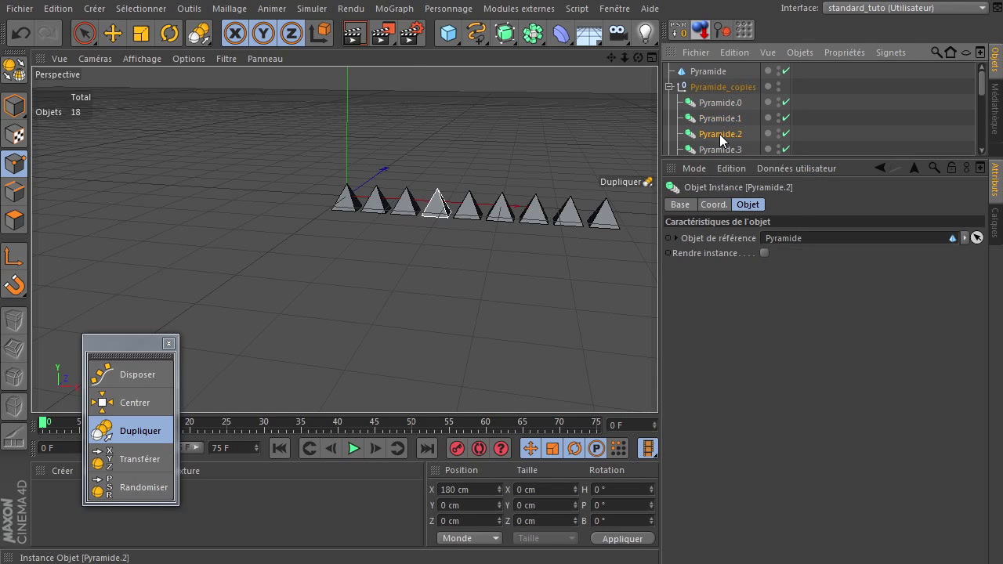
click(536, 35)
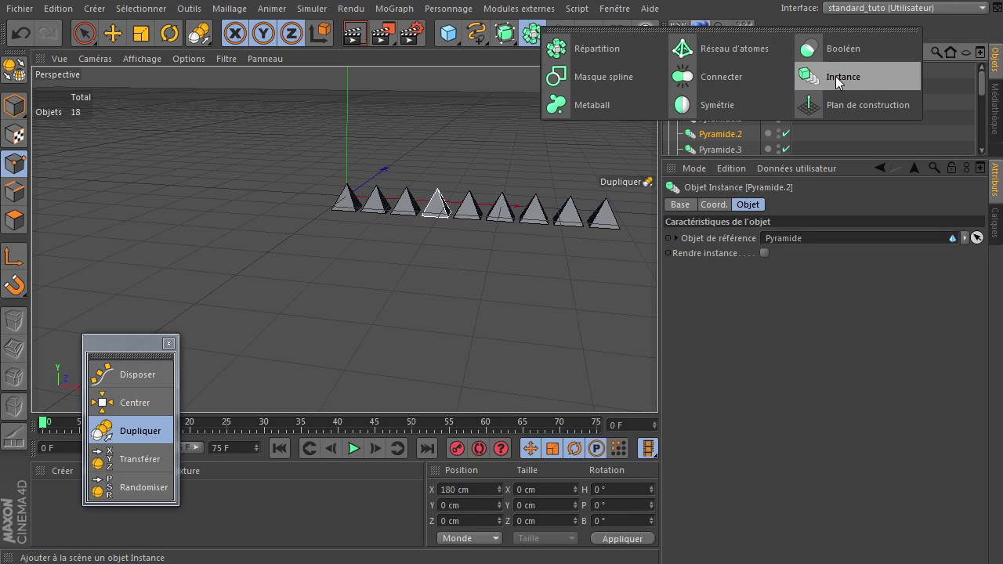
click(702, 72)
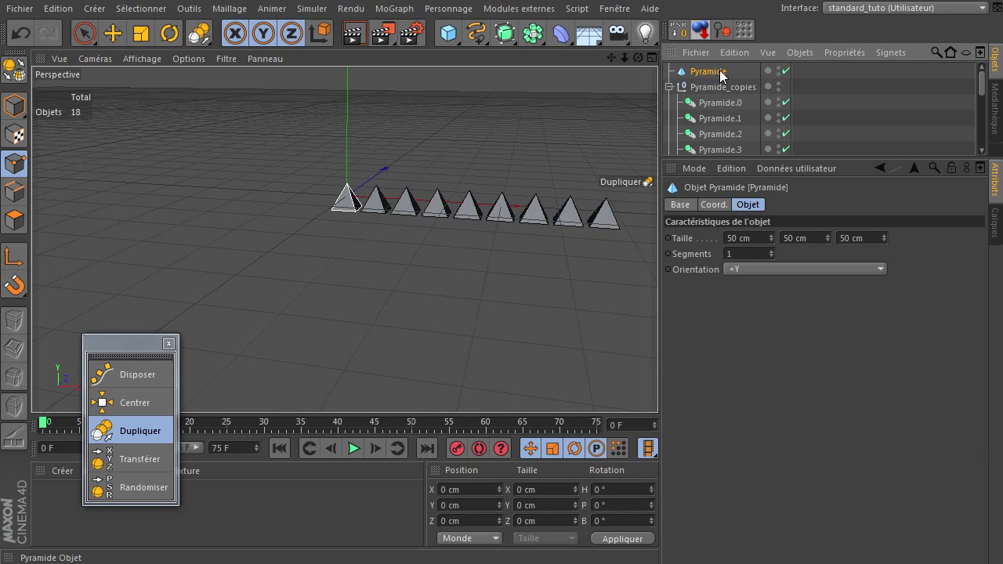
click(722, 104)
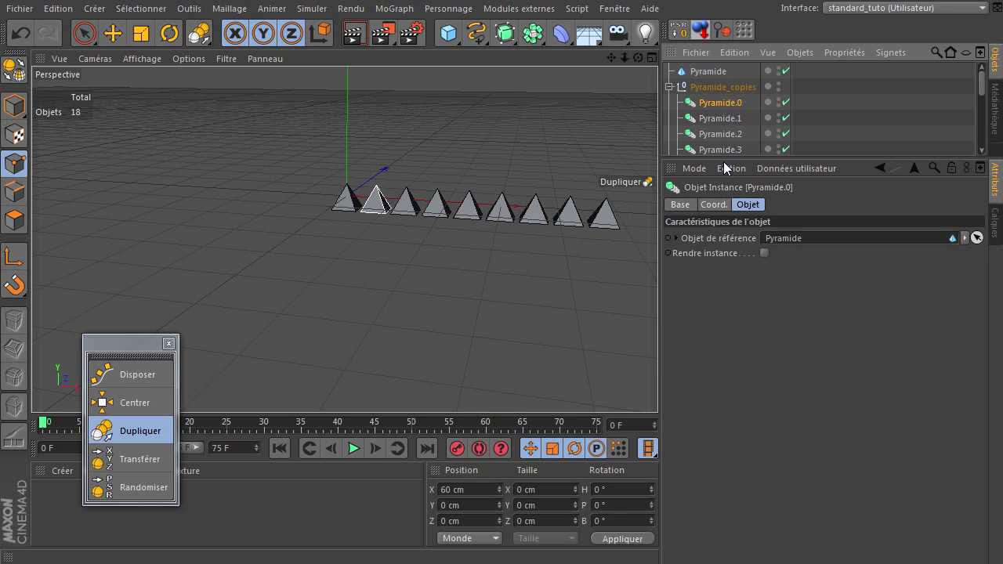
click(740, 86)
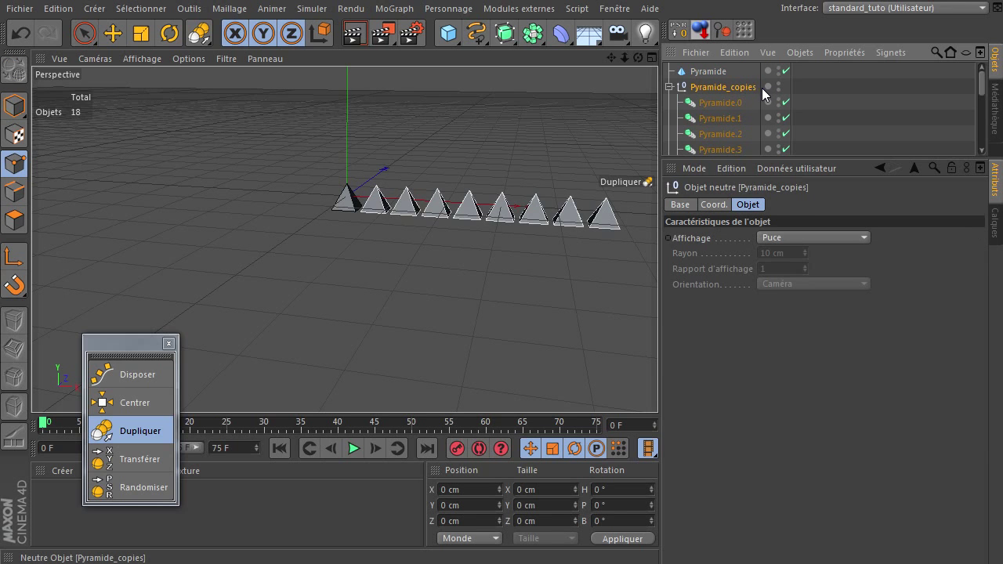
key(Delete)
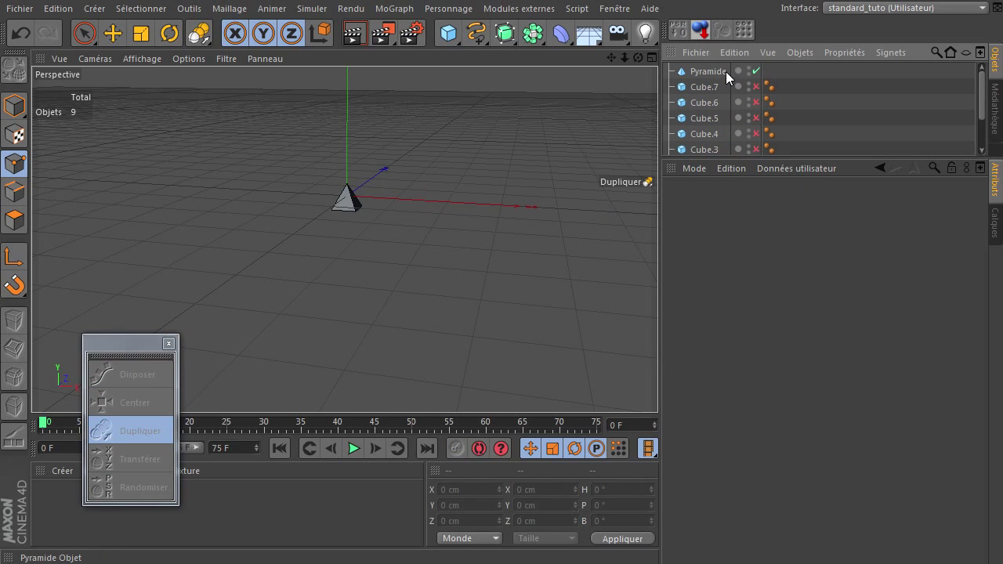
Step: Set Dupliquer to real Copies in Cercle mode for the pyramid, then delete the original Pyramide
click(726, 71)
click(150, 434)
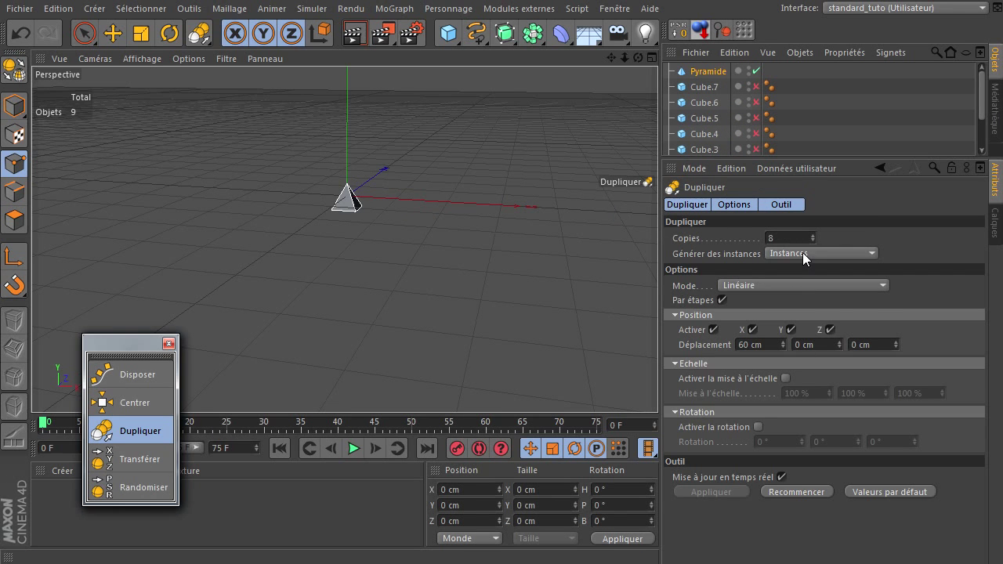
click(802, 252)
click(797, 264)
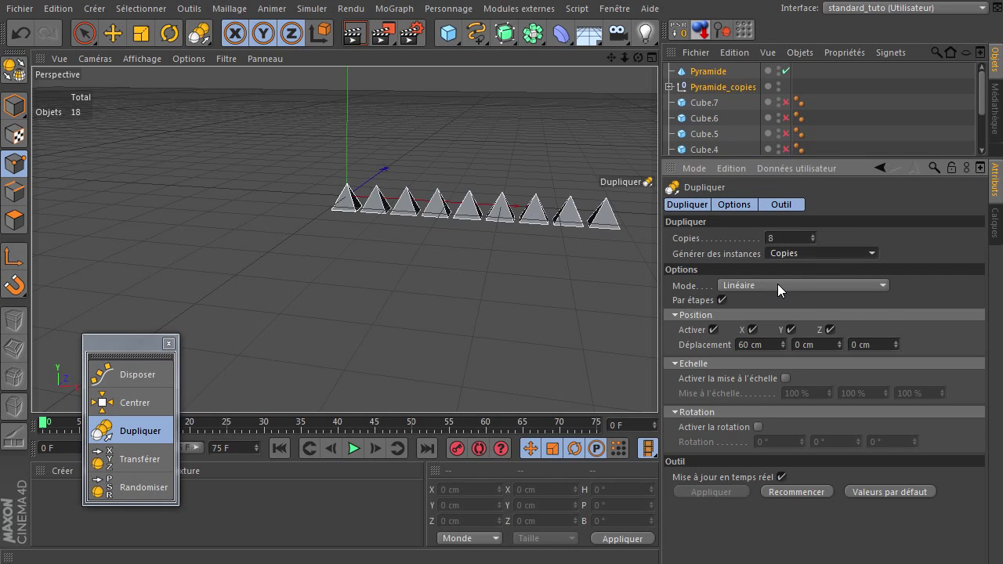
click(777, 283)
click(763, 330)
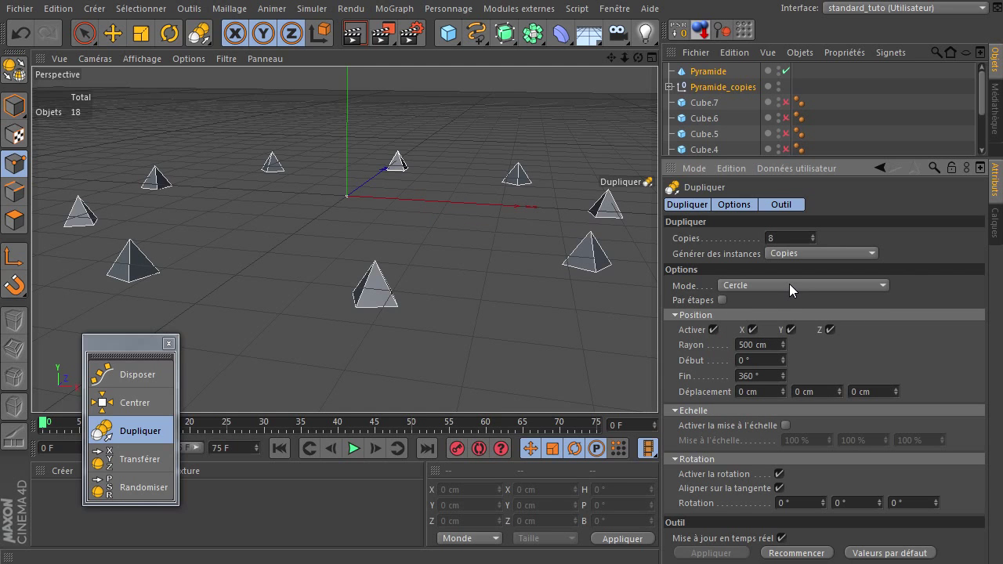
click(791, 281)
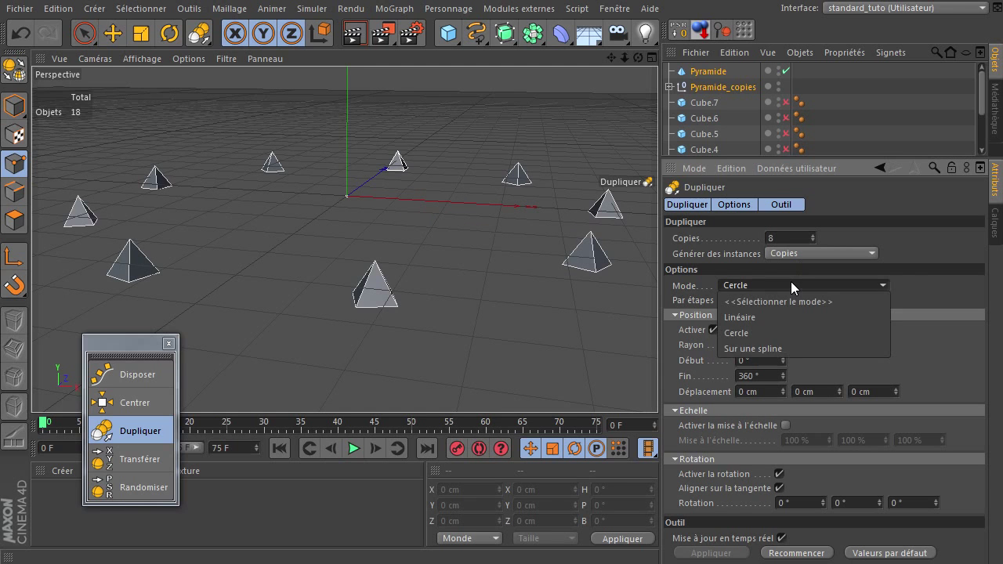
click(881, 357)
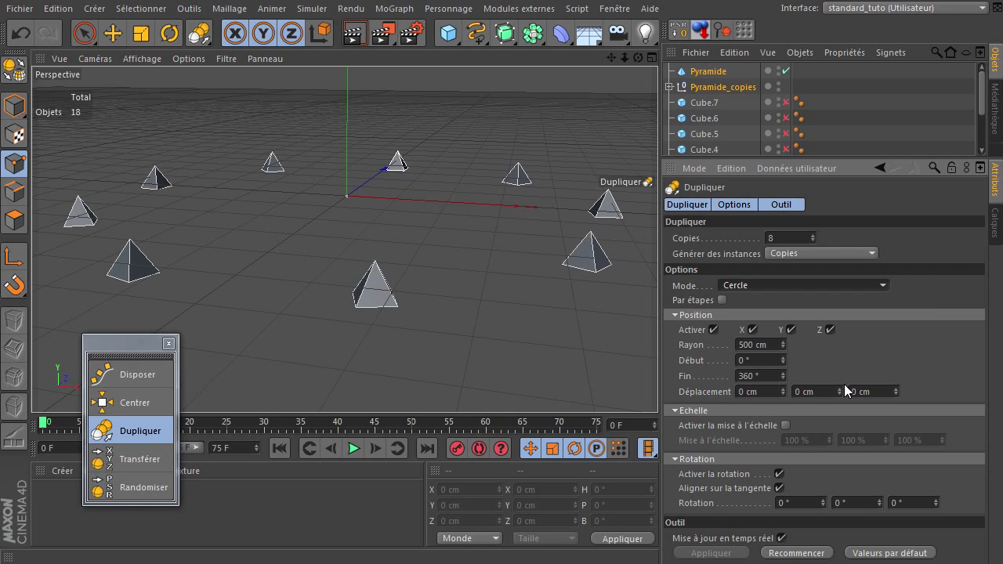
click(705, 71)
key(Delete)
Step: Delete the circle of pyramid copies, reveal all eight cubes, and select Cube.0
click(703, 71)
key(Delete)
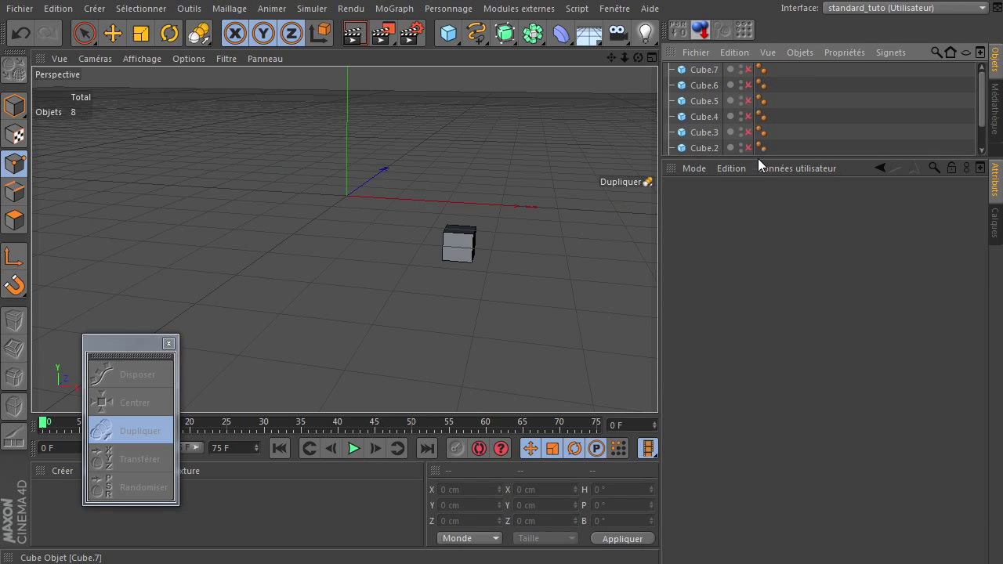
drag(769, 158, 769, 294)
drag(748, 71, 748, 217)
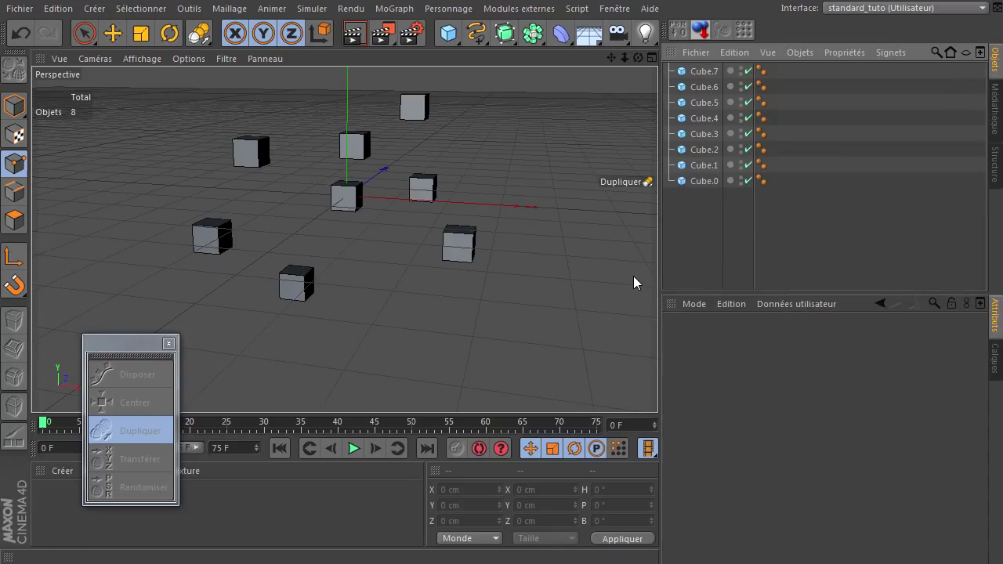
drag(694, 217, 735, 66)
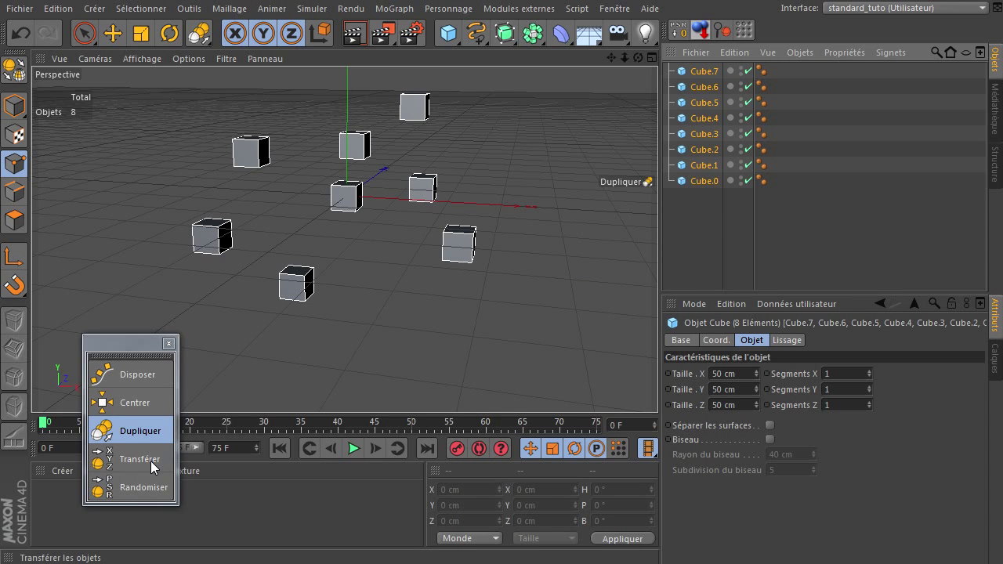
click(724, 227)
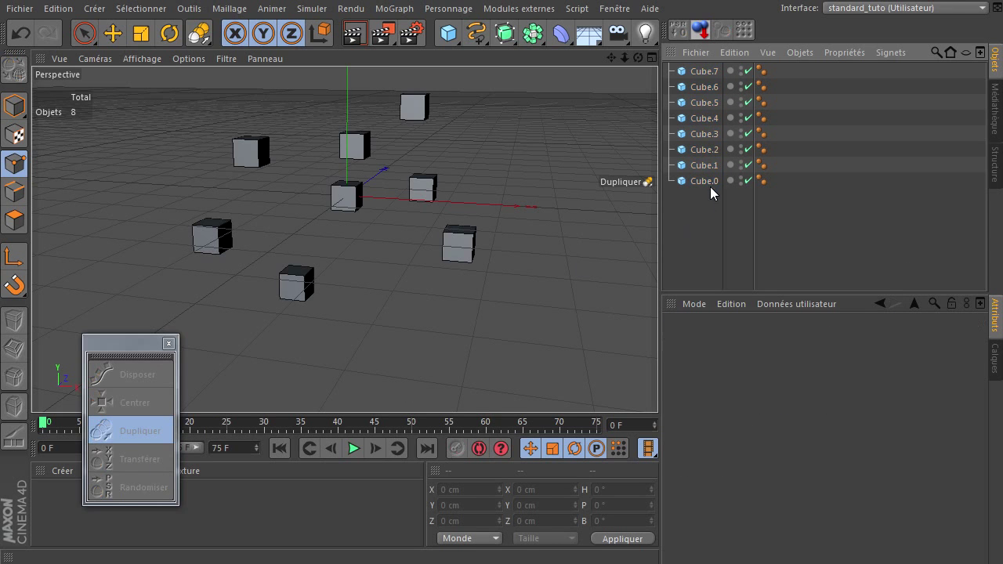
click(714, 184)
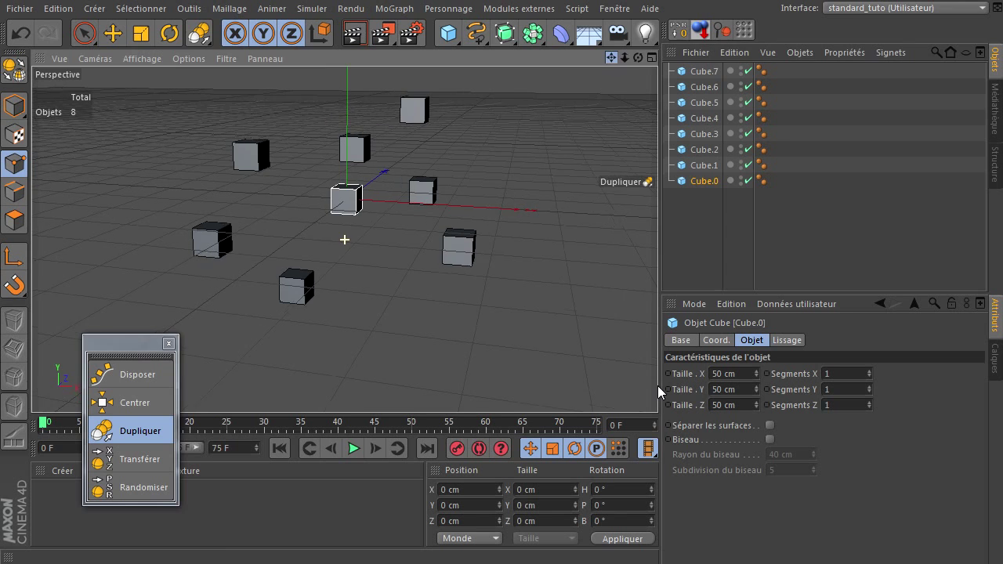
Step: Give Cube.0 a new Mat material coloured orange (RGB 255,165,0) with Spécularité off
drag(616, 60, 619, 81)
double_click(236, 518)
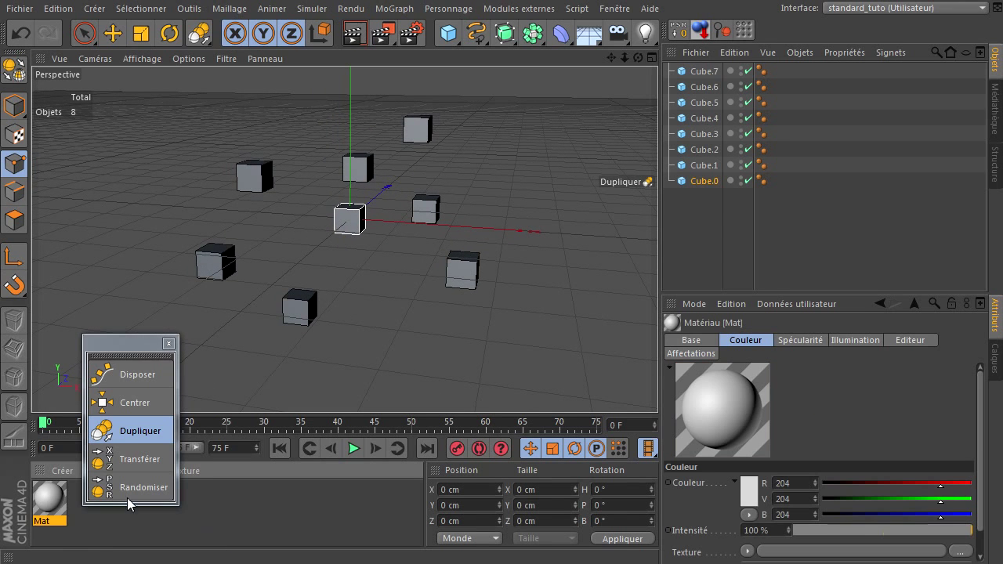
drag(705, 184, 705, 182)
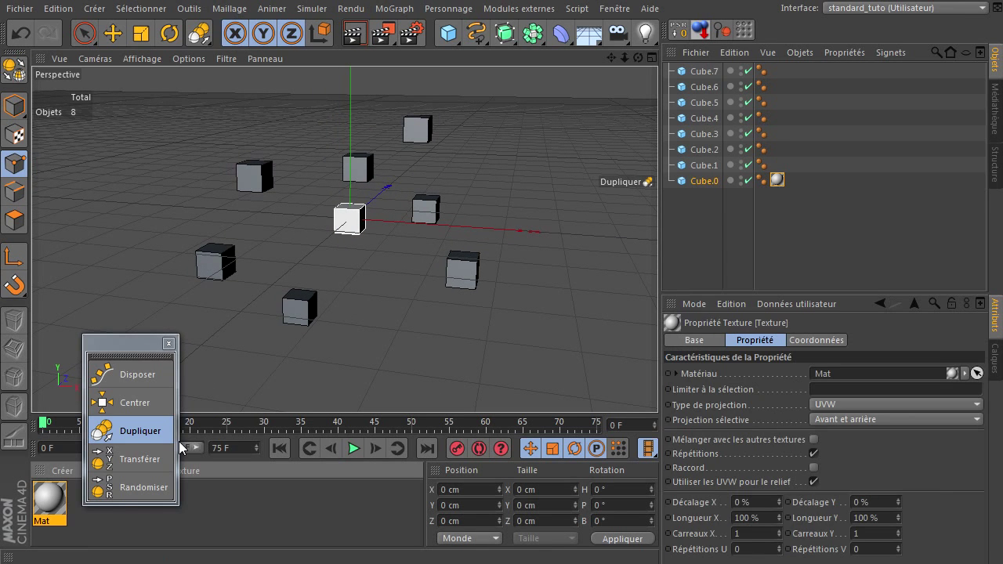
double_click(50, 502)
click(434, 163)
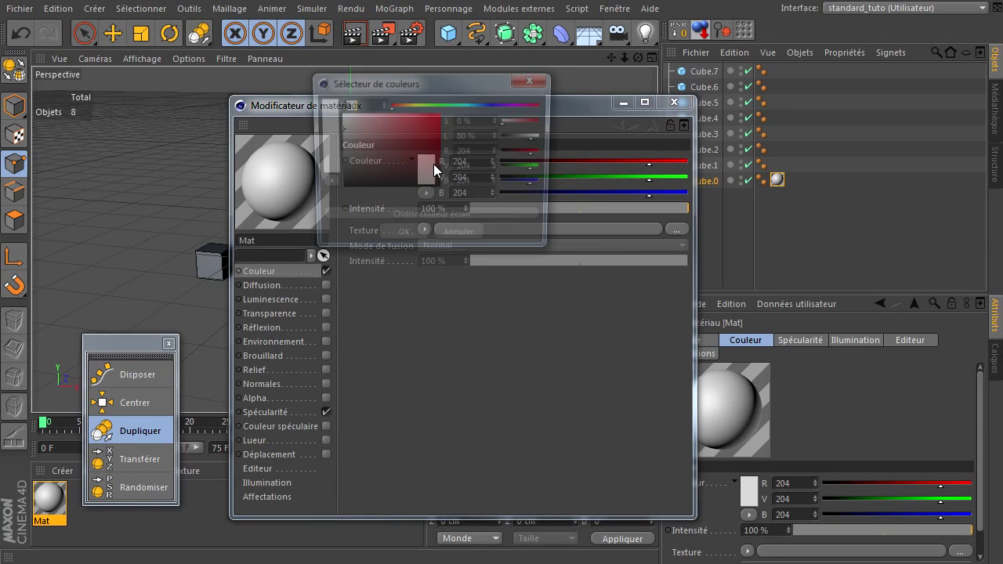
click(408, 103)
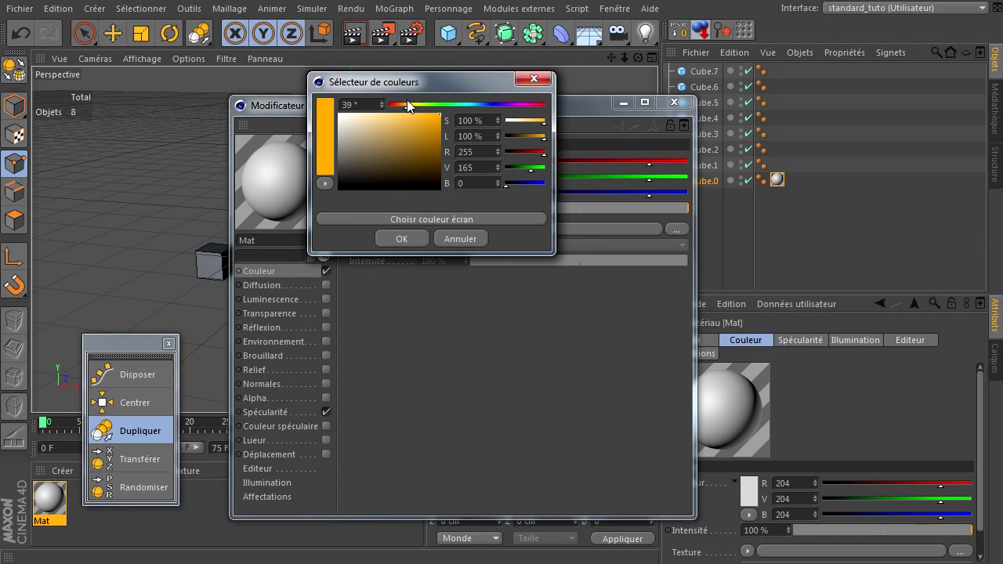
click(402, 238)
click(672, 104)
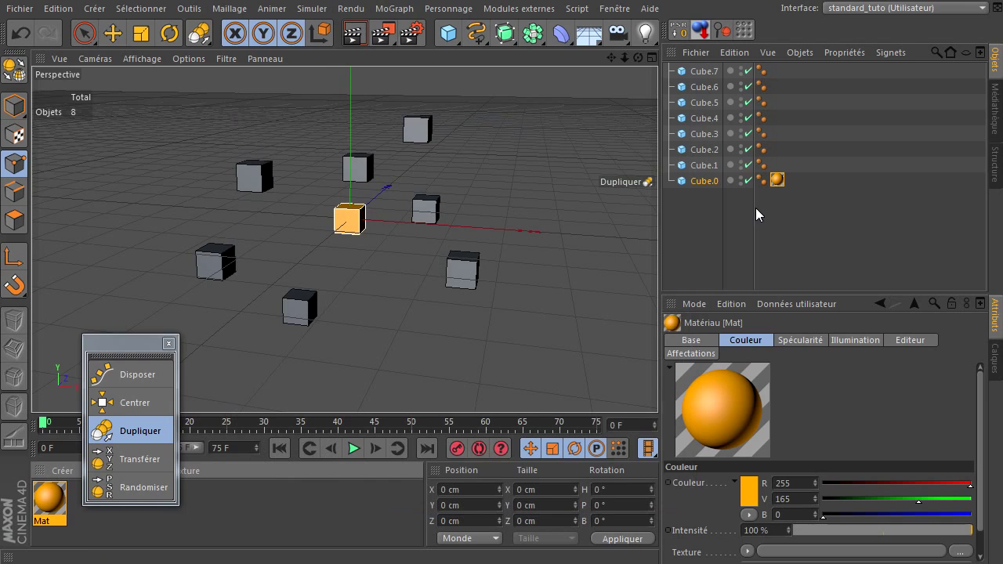
click(321, 388)
click(665, 81)
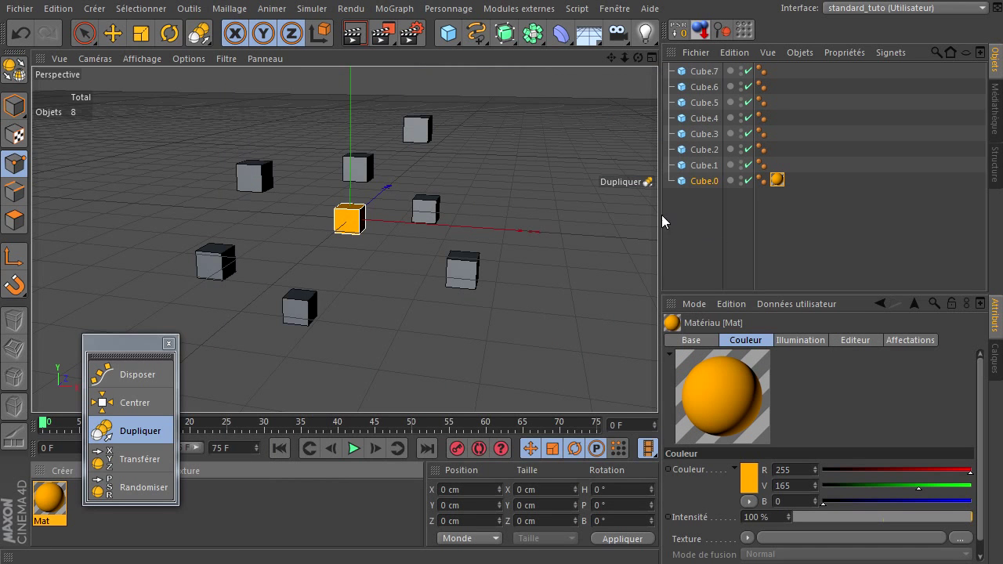
click(707, 182)
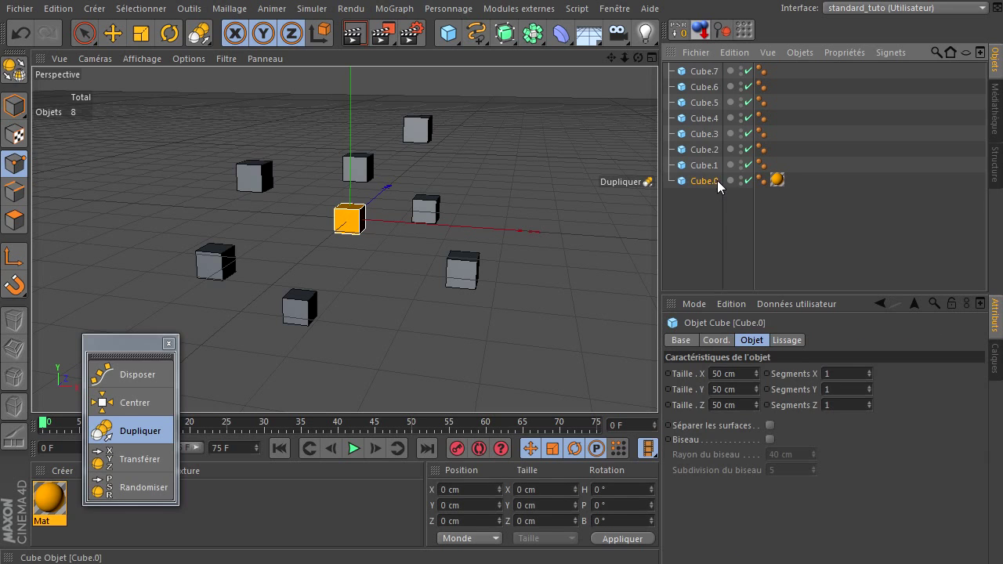
Step: Transfer the orange cube onto Cube.7 with Transférer, then undo it
click(138, 463)
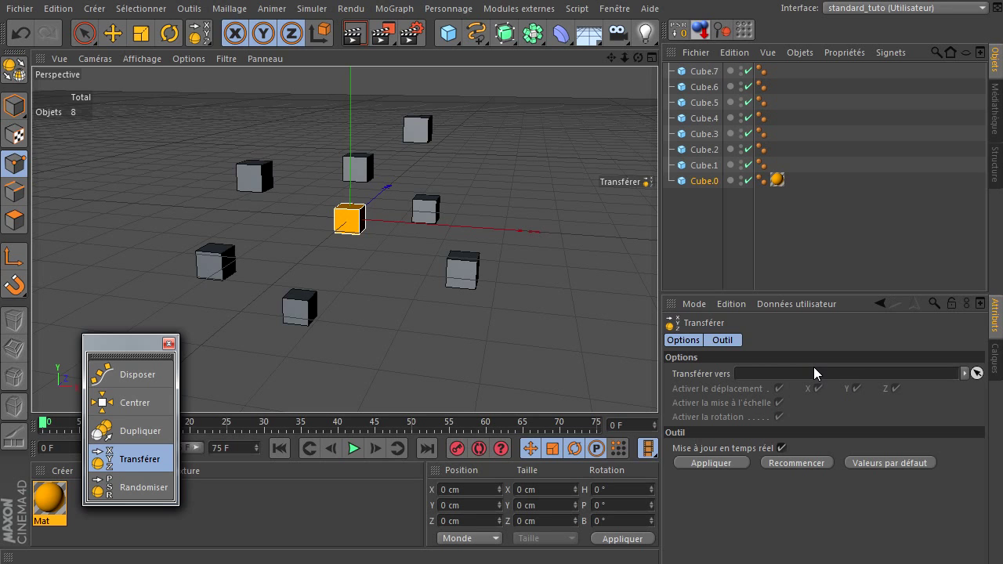
click(702, 71)
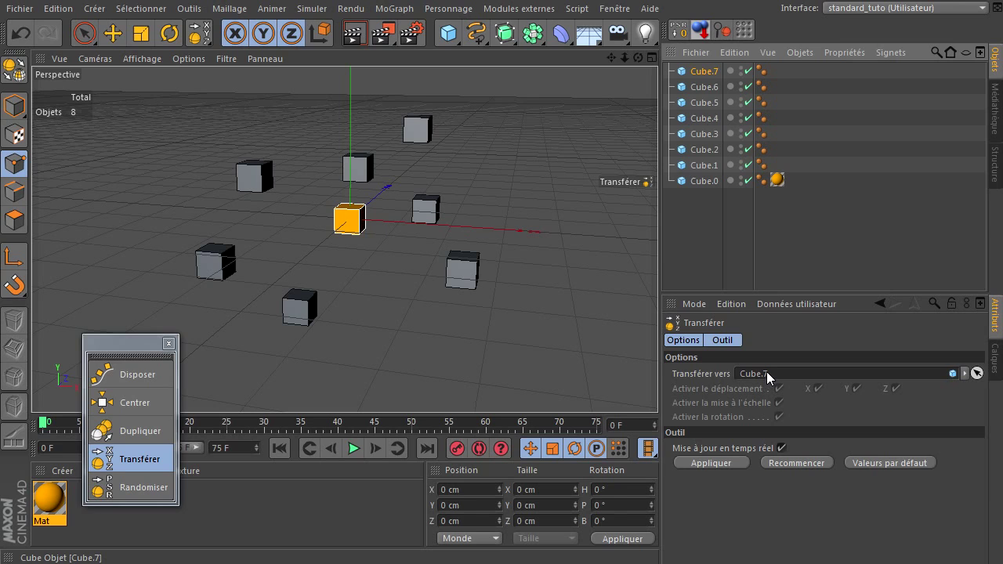
click(714, 461)
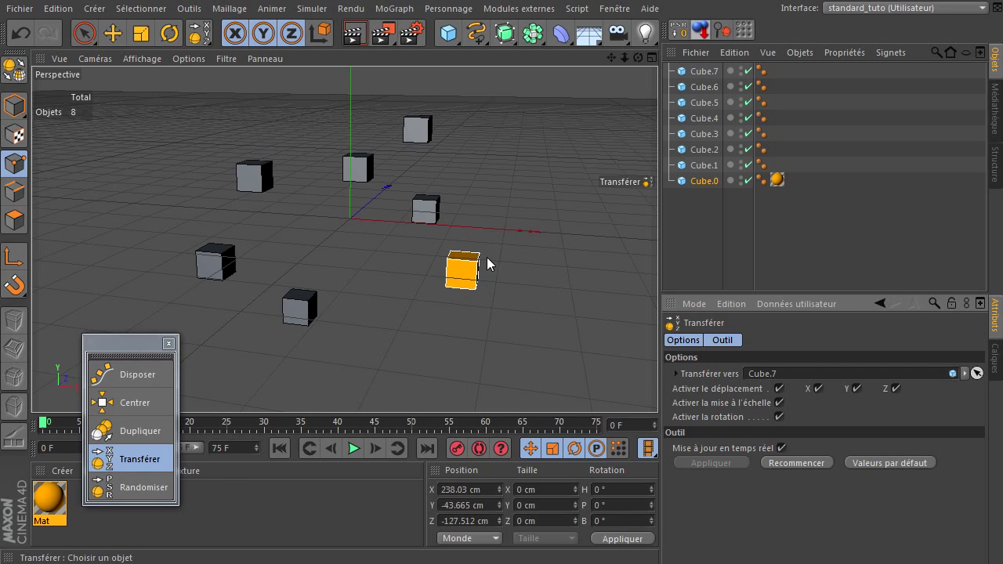
click(21, 33)
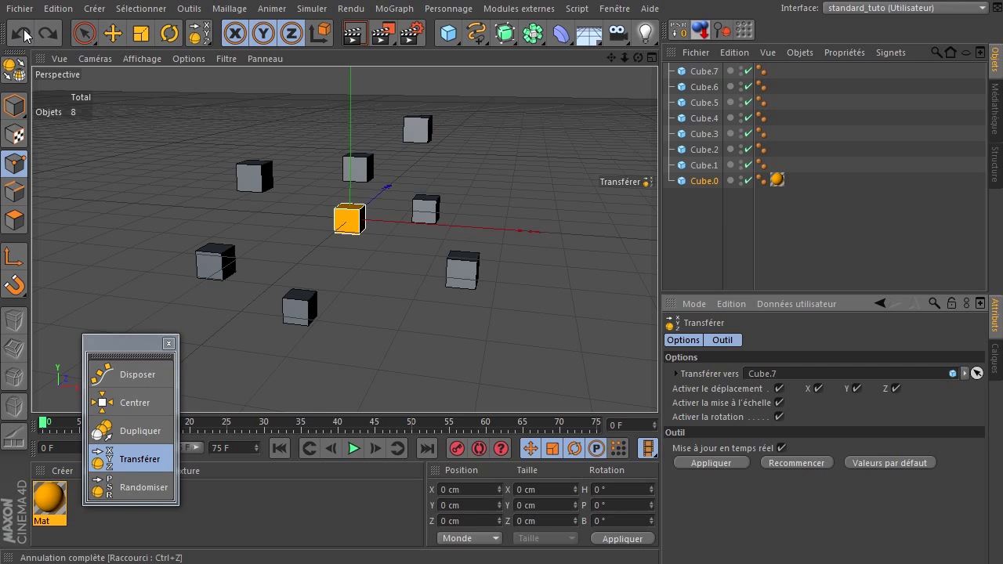
click(713, 181)
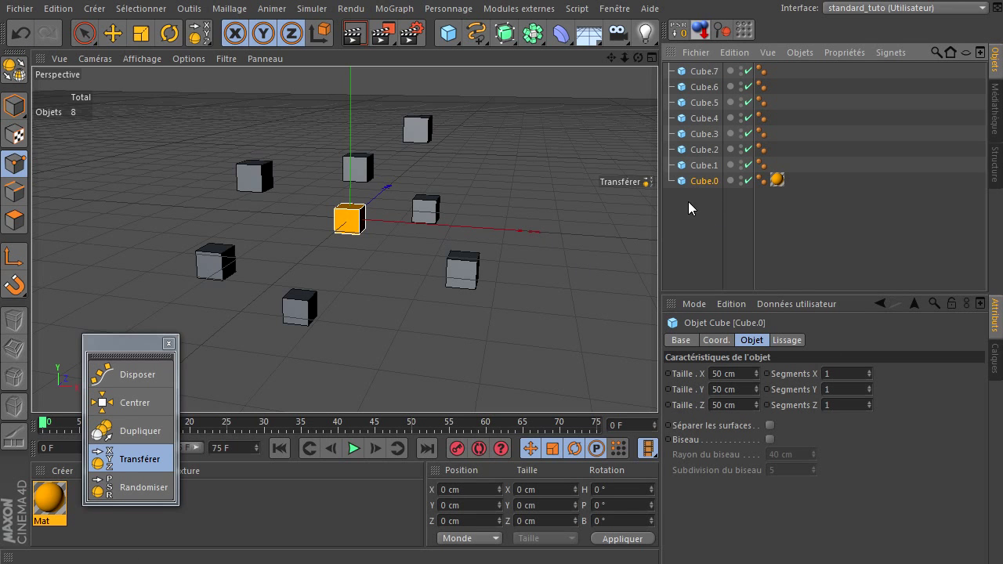
Step: Transfer the orange cube onto Cube.3 in the viewport, then undo it
click(147, 465)
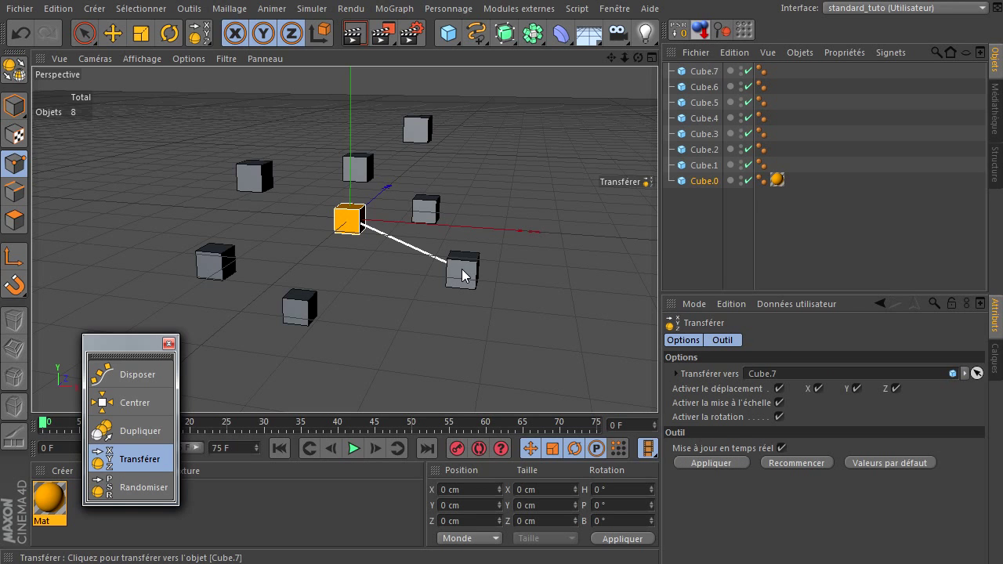
click(253, 171)
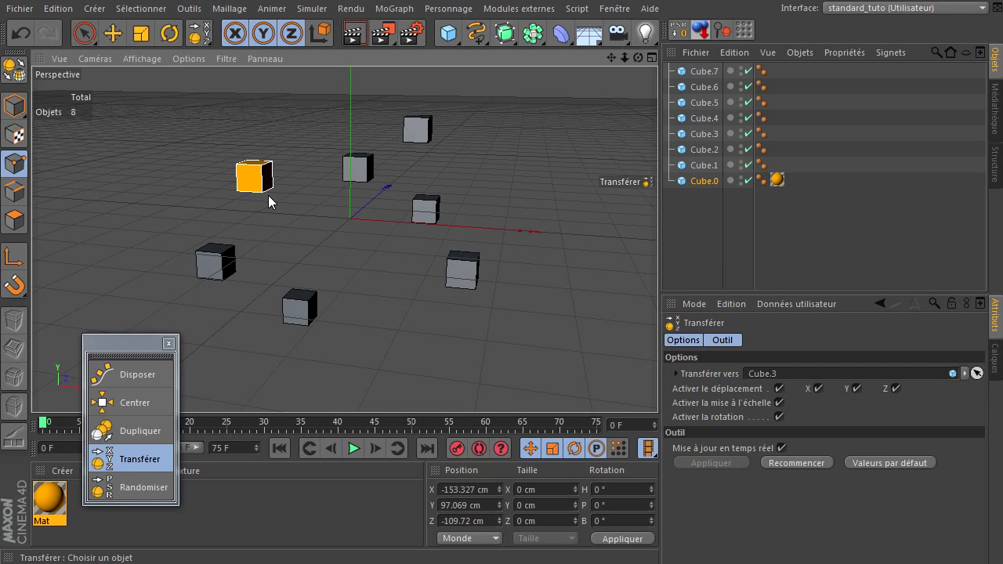
click(21, 33)
click(125, 459)
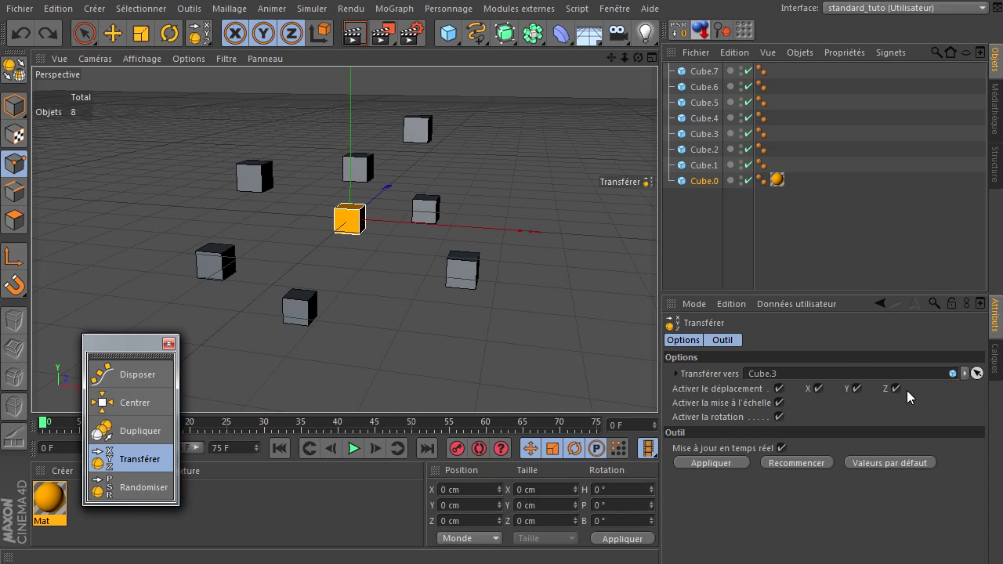
Step: Transfer the orange cube toward Cube.4 along Z only (X and Y unticked), then undo
click(818, 389)
click(856, 389)
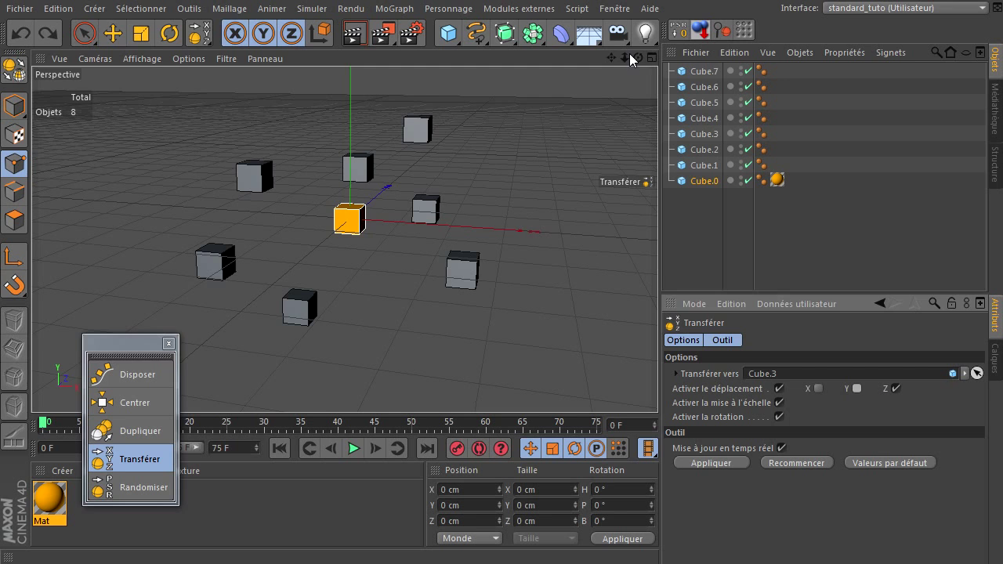
drag(638, 58, 289, 186)
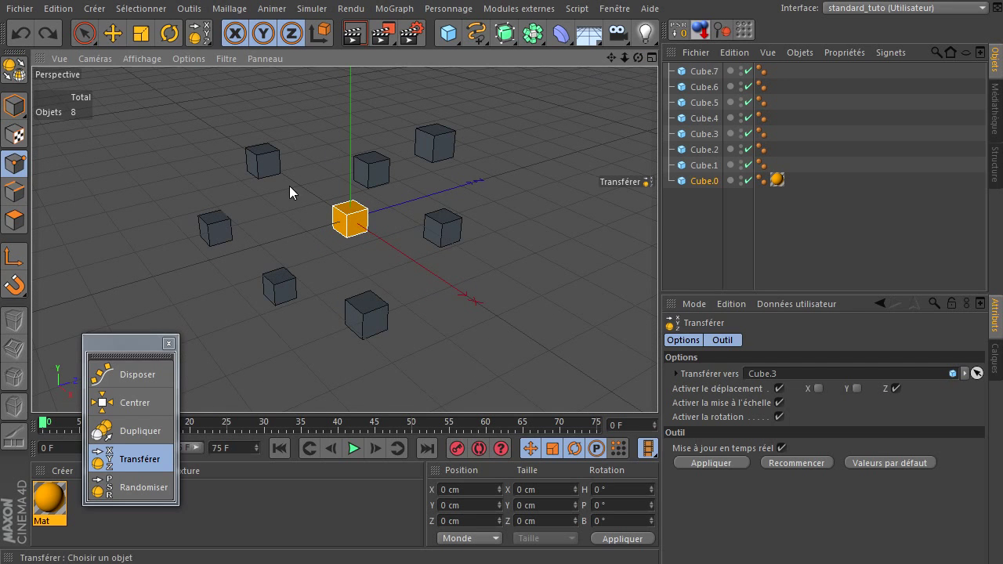
click(220, 232)
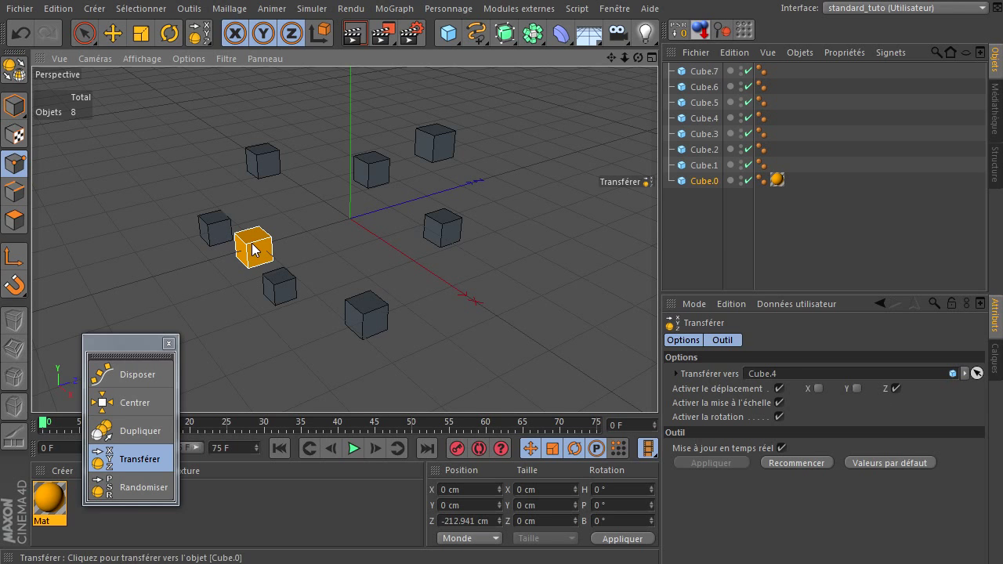
click(21, 33)
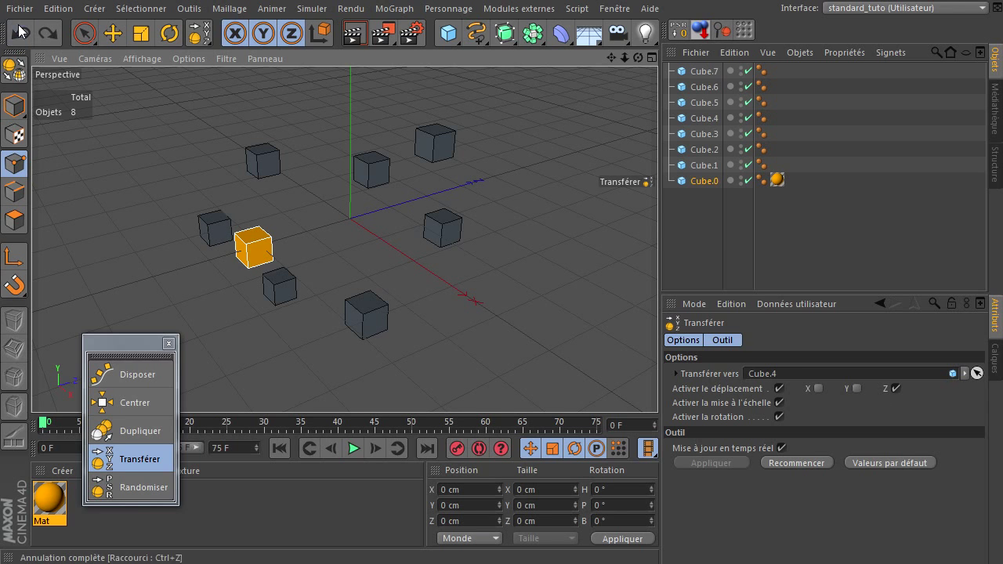
Step: Re-enable X, Y and Z movement plus position and scale transfer, then deselect the cube
click(856, 387)
click(894, 387)
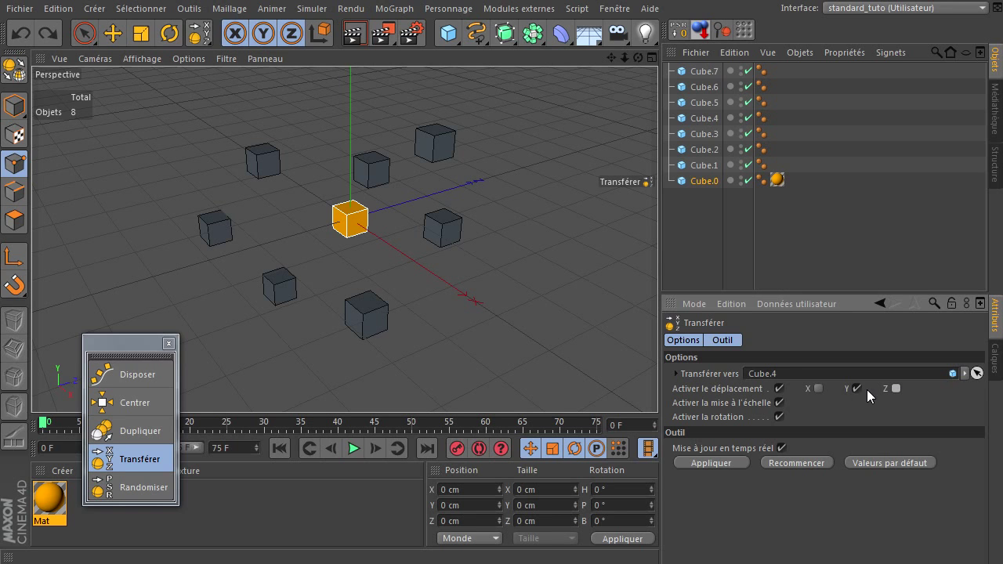
click(818, 388)
click(896, 388)
drag(638, 60, 660, 384)
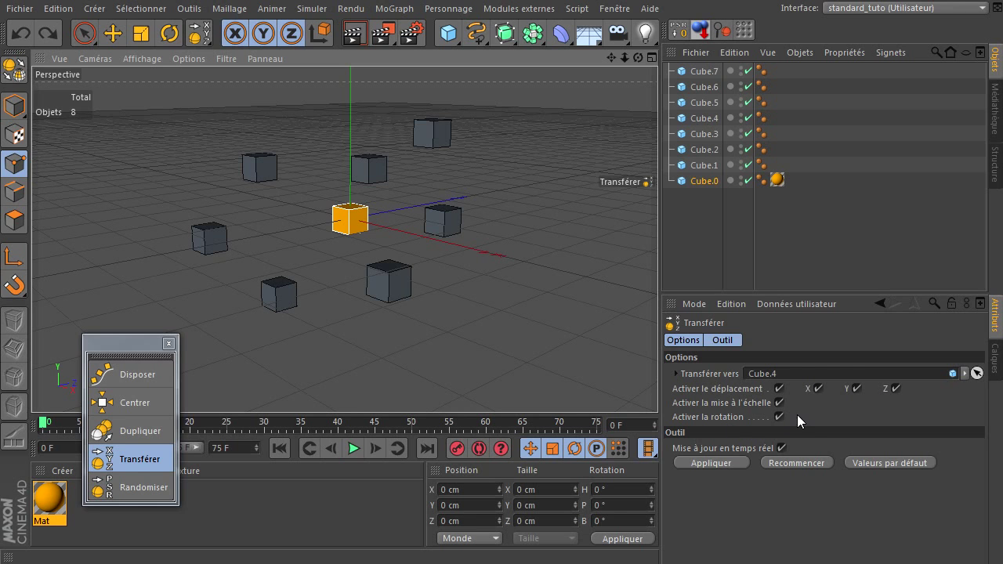
click(779, 388)
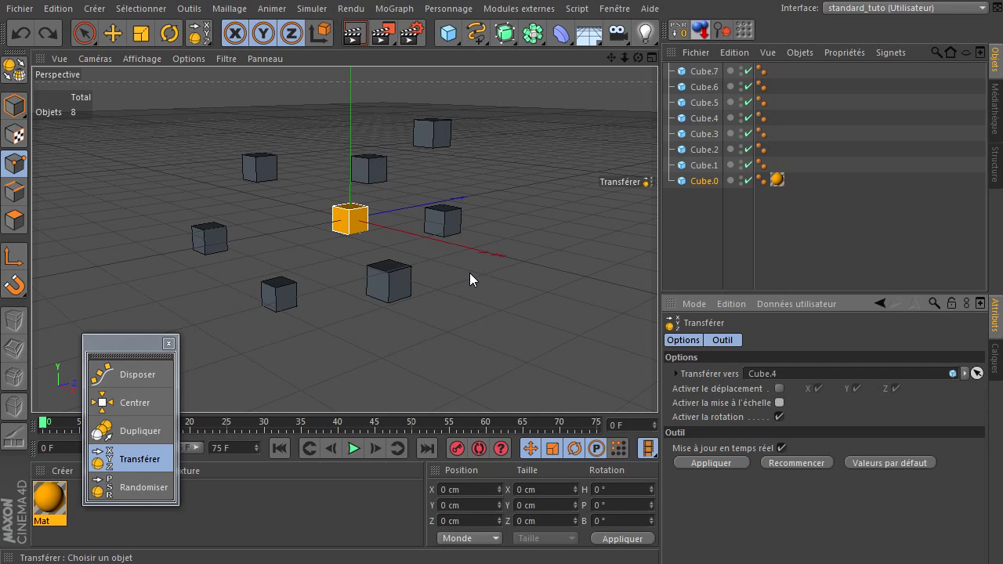
click(778, 387)
click(776, 401)
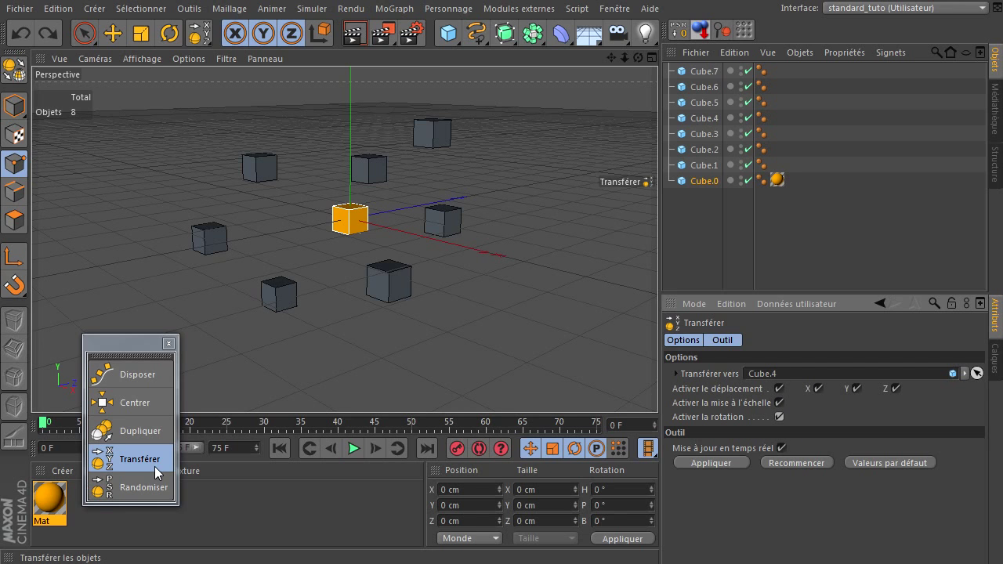
click(708, 257)
Step: Delete Cube.0's material tag and the Mat material, then select all eight cubes' tags for Randomiser
click(777, 180)
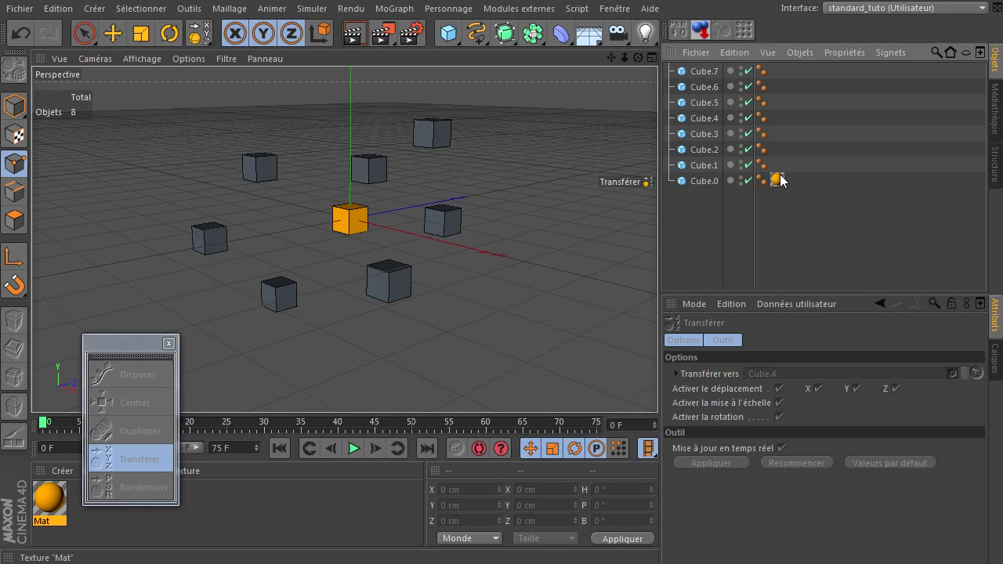
key(Delete)
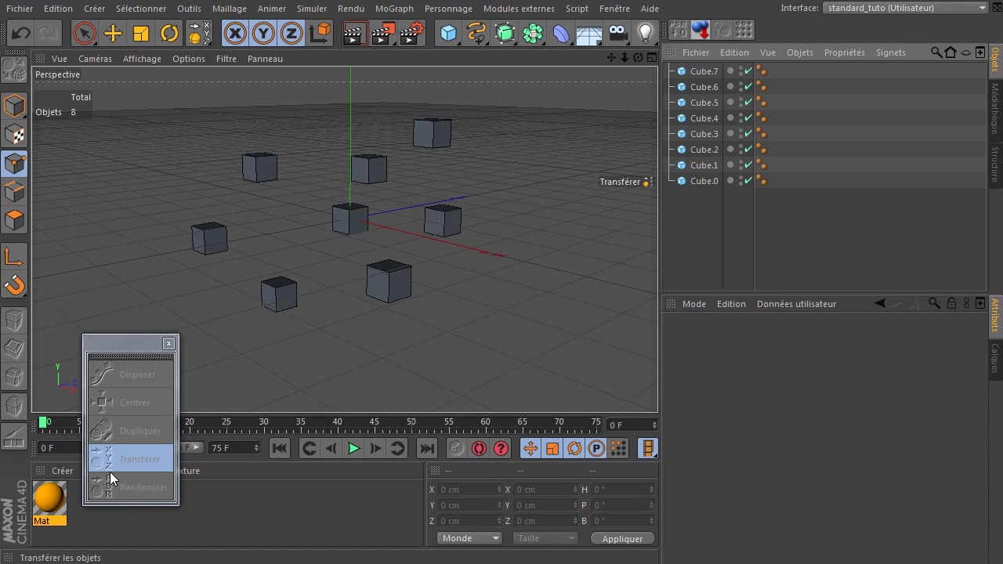
click(49, 499)
click(149, 447)
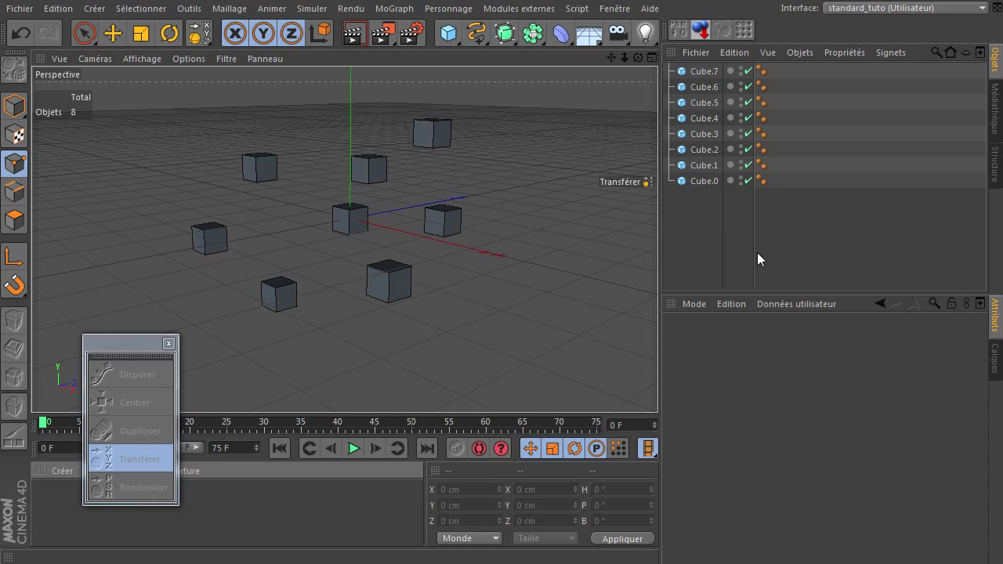
drag(687, 224, 765, 68)
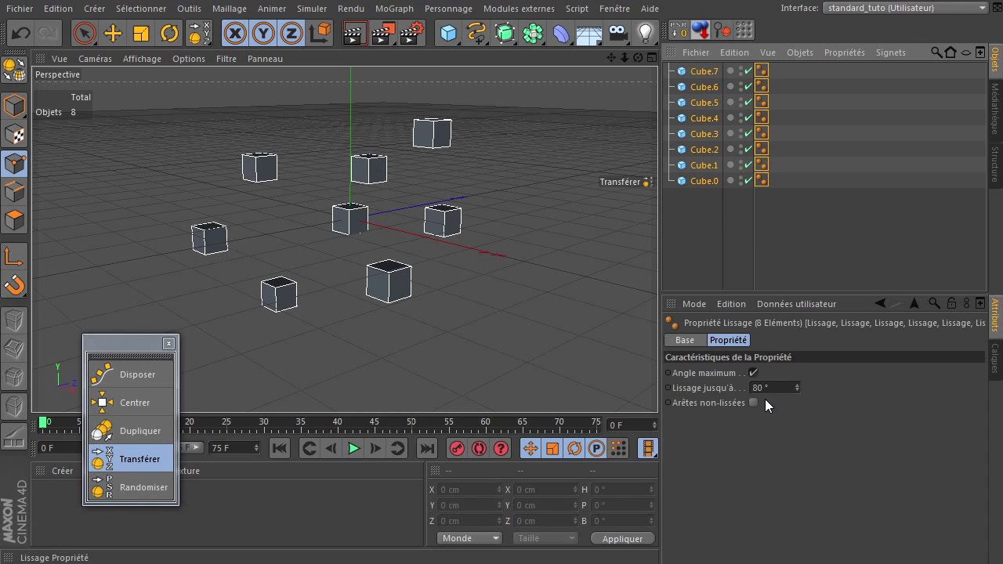
click(138, 489)
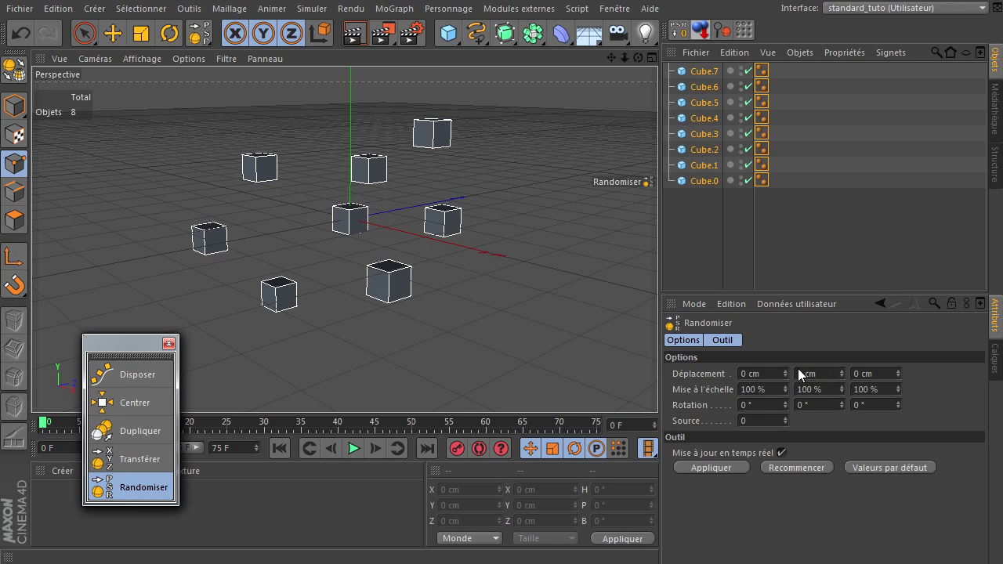
Step: Apply random displacement to the cubes, tuned to 58 cm X, 92 cm Y and 255 cm Z
drag(785, 373, 786, 372)
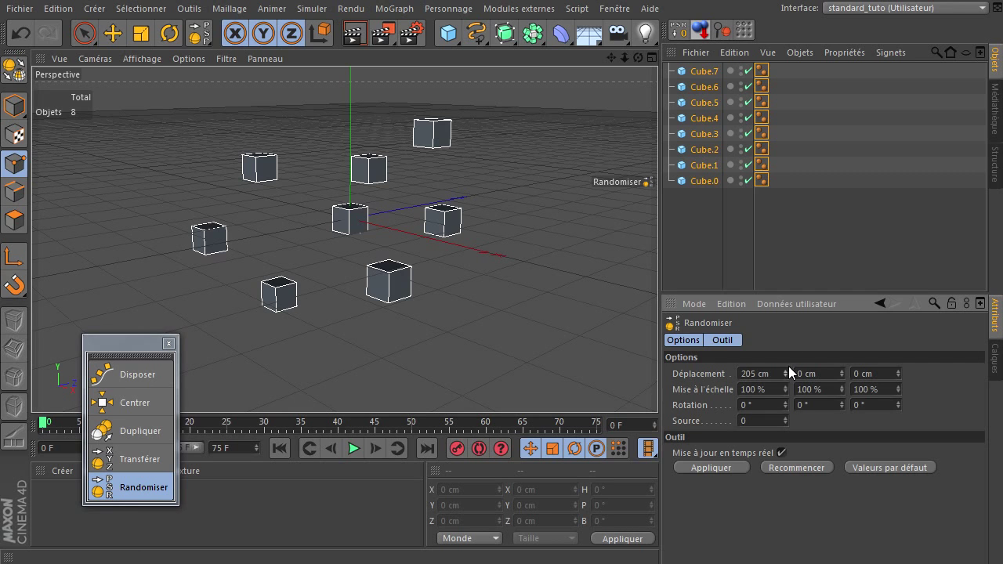
click(713, 467)
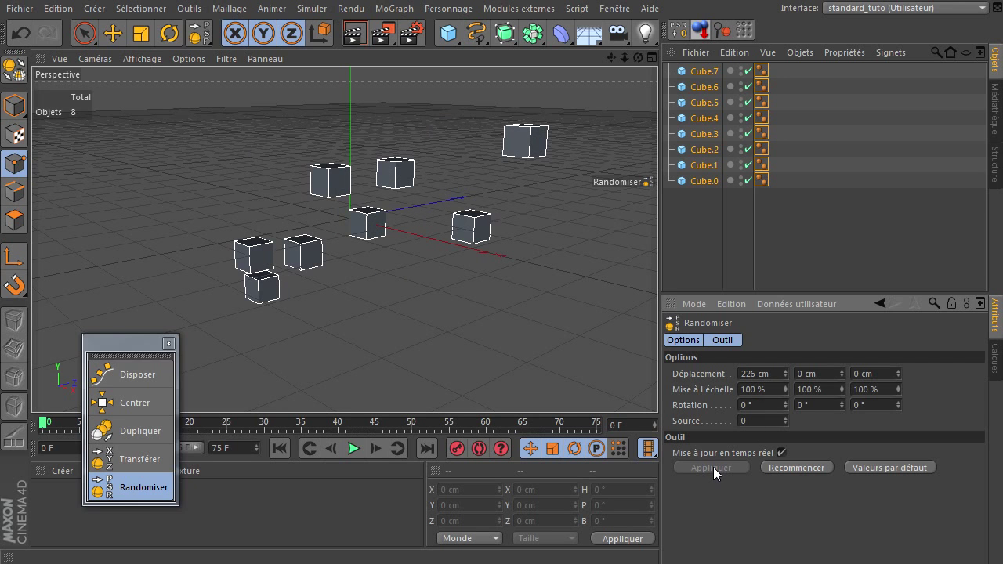
mouse_move(638, 58)
mouse_down()
mouse_move(658, 384)
mouse_move(495, 168)
mouse_up()
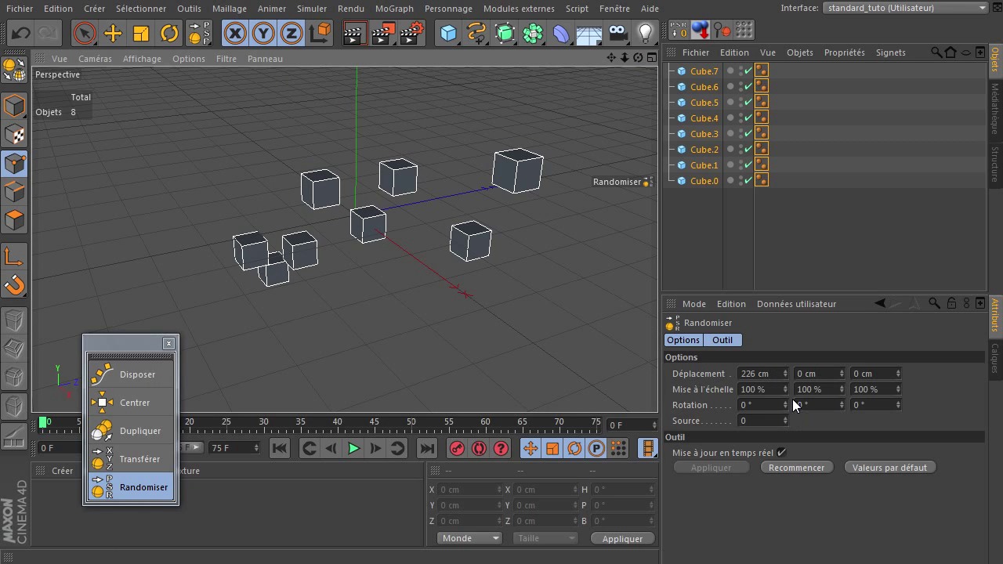
drag(786, 373, 793, 369)
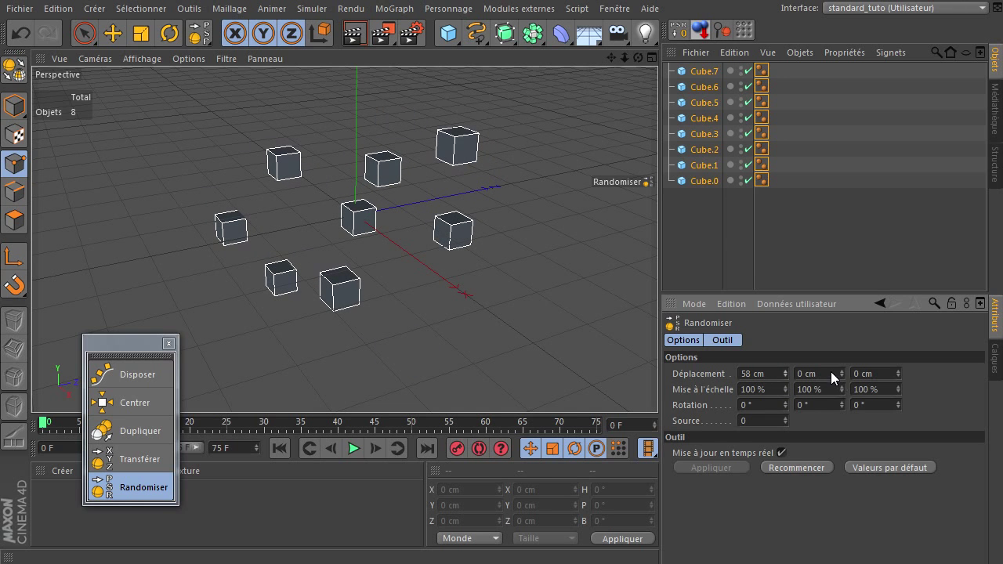
mouse_move(842, 373)
mouse_down()
mouse_move(843, 354)
mouse_move(842, 375)
mouse_move(889, 376)
mouse_up()
click(898, 377)
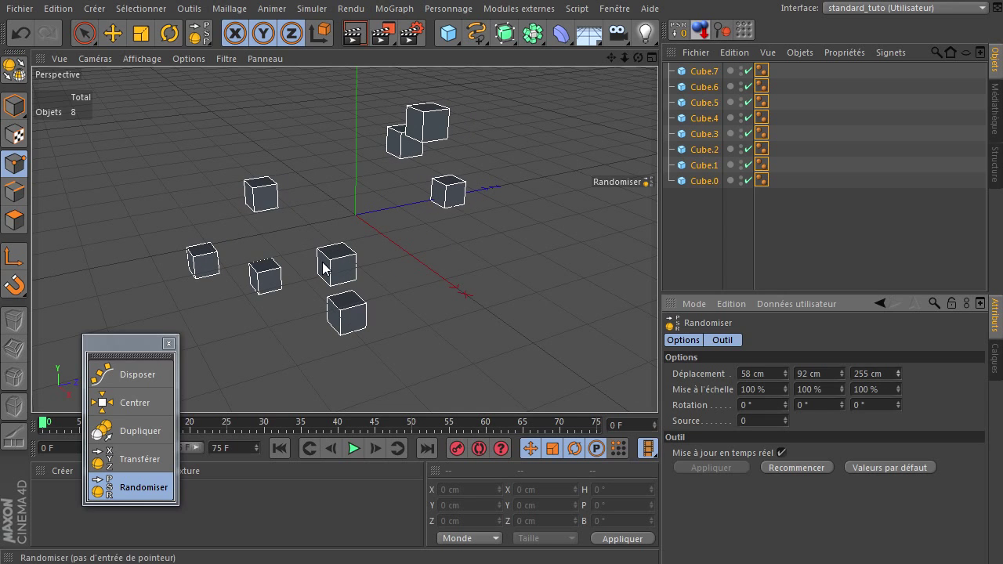
Step: Try a 150 % random scale on the cubes' X, Y and Z fields
double_click(767, 387)
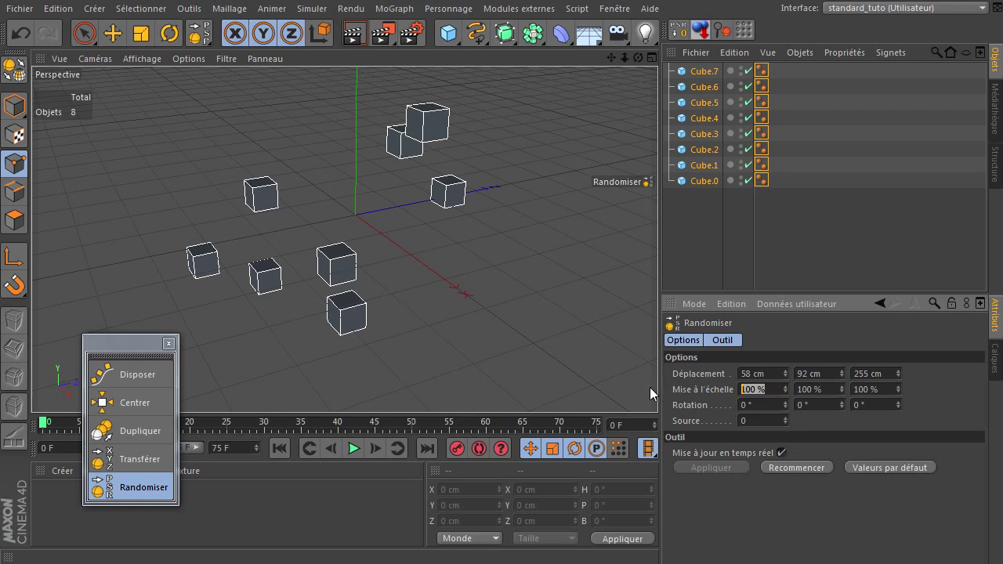
text(150)
double_click(819, 386)
text(1)
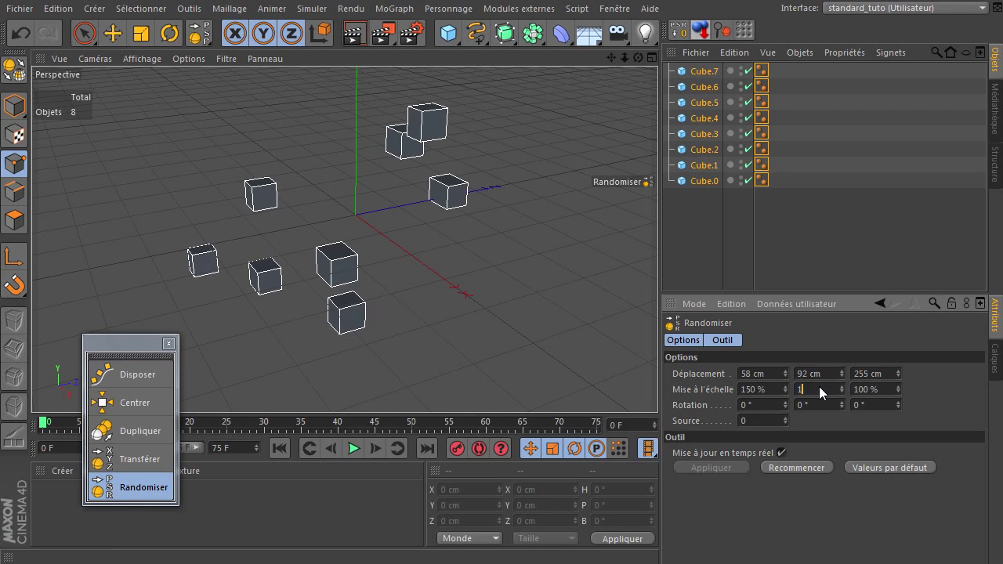
click(877, 392)
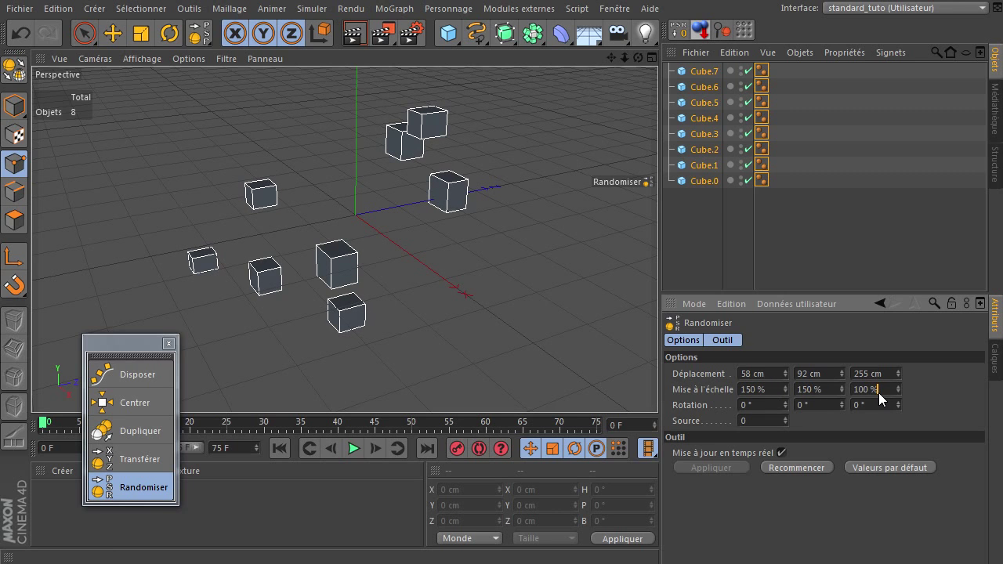
text(150)
key(Return)
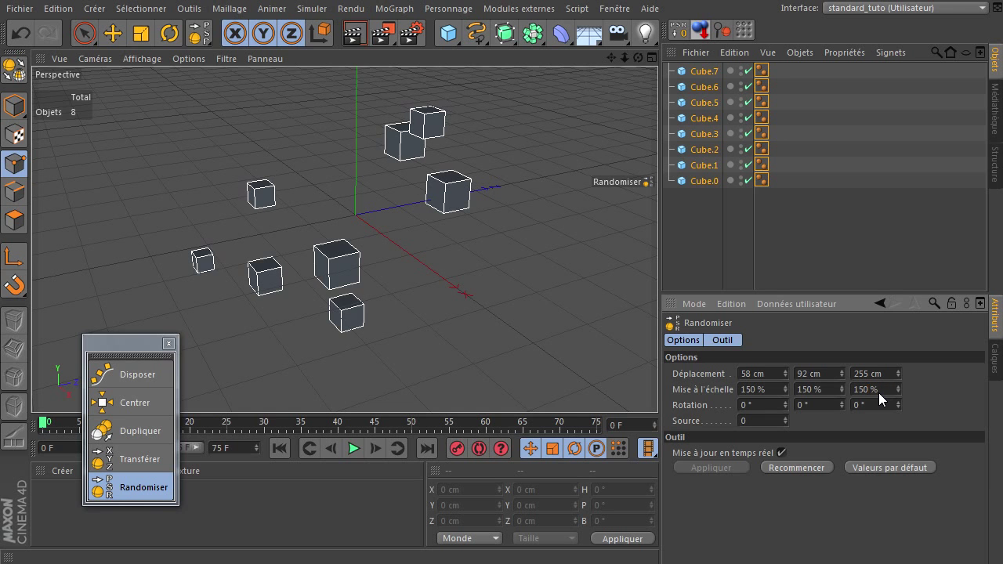
mouse_move(638, 57)
mouse_down()
mouse_move(660, 381)
mouse_move(662, 79)
mouse_up()
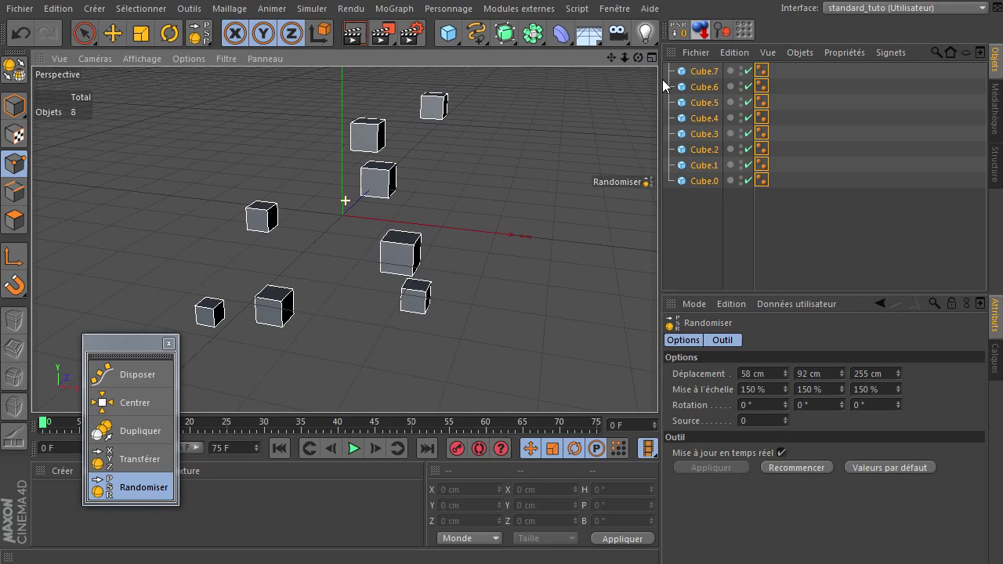
Step: Retype the random scale as 500 % on X, Y and Z
click(774, 387)
text(500)
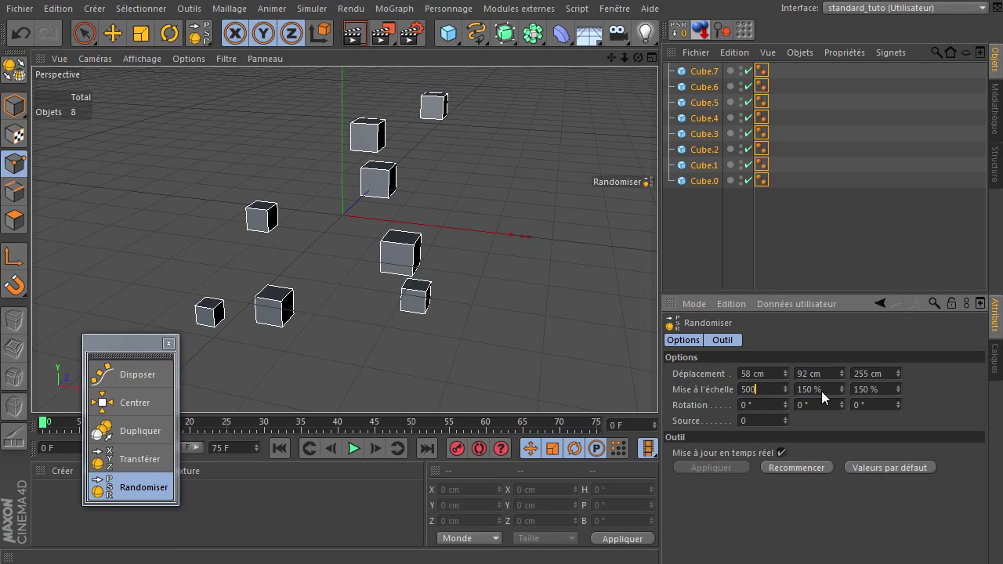
key(Tab)
text(500)
key(Tab)
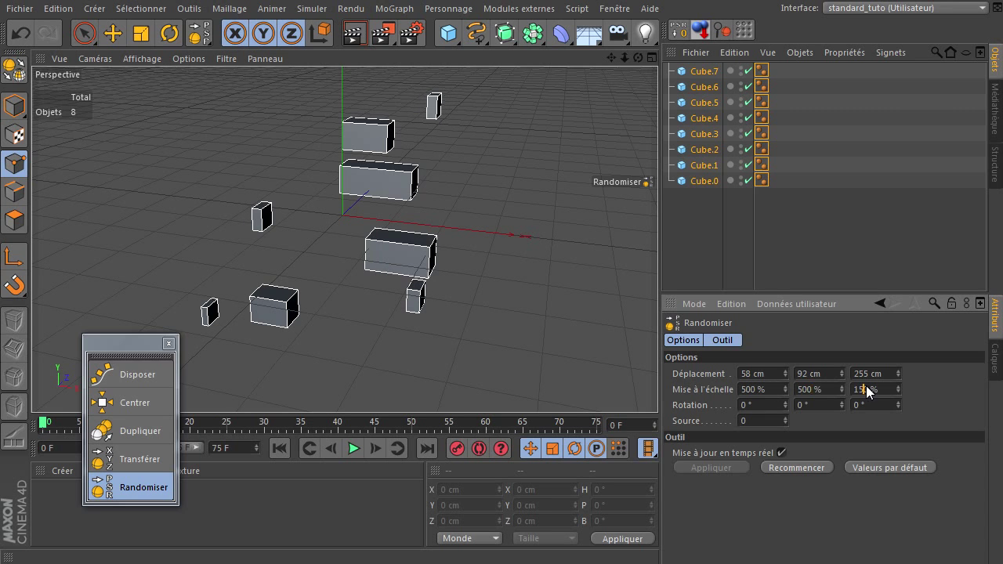
text(5)
key(Return)
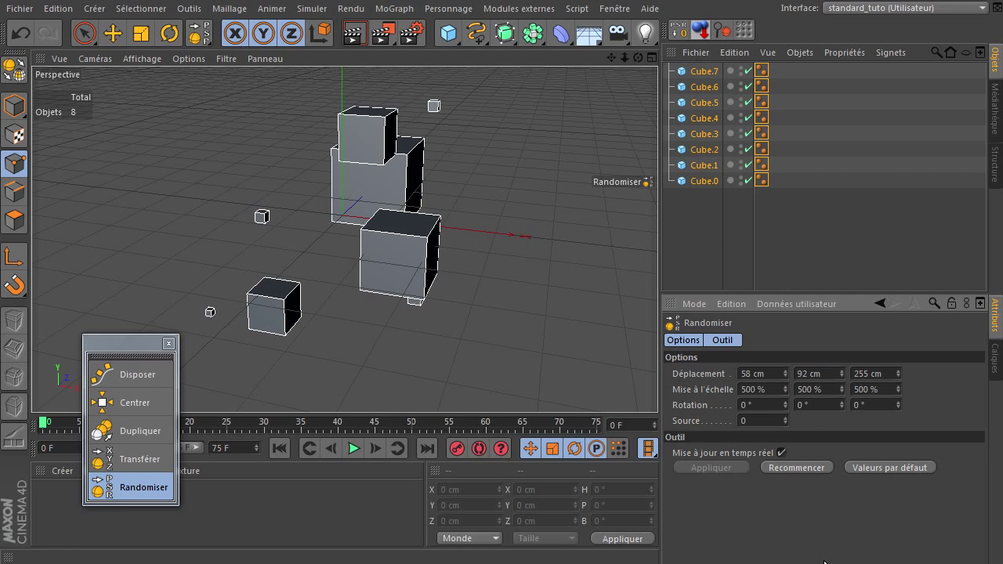
Step: Step the random source up to 7, reset it to 0, then add rotation ranges 65°, 33°, 77°
click(784, 416)
click(784, 416)
click(784, 416)
click(784, 417)
click(784, 416)
click(785, 416)
click(785, 416)
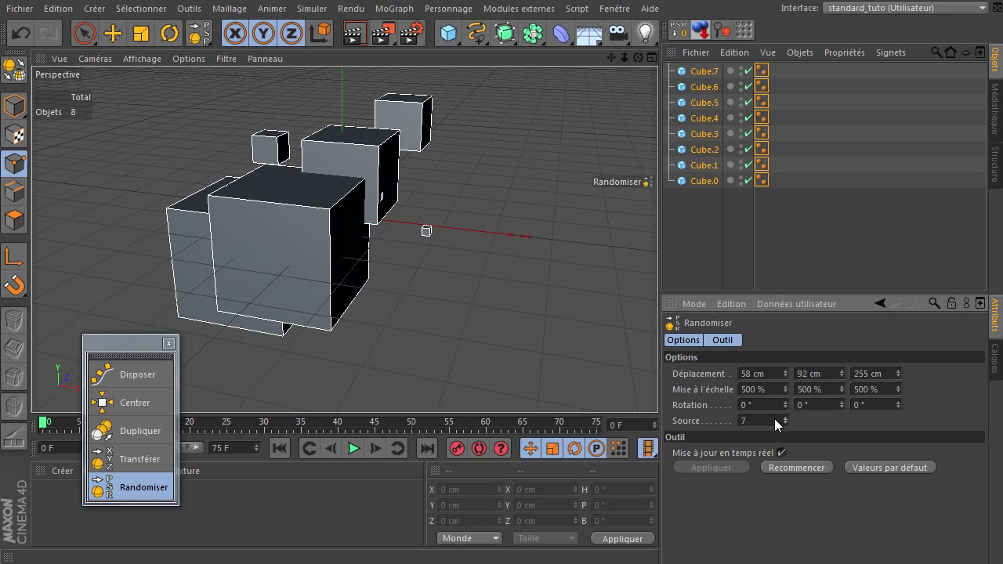
text(0)
key(Return)
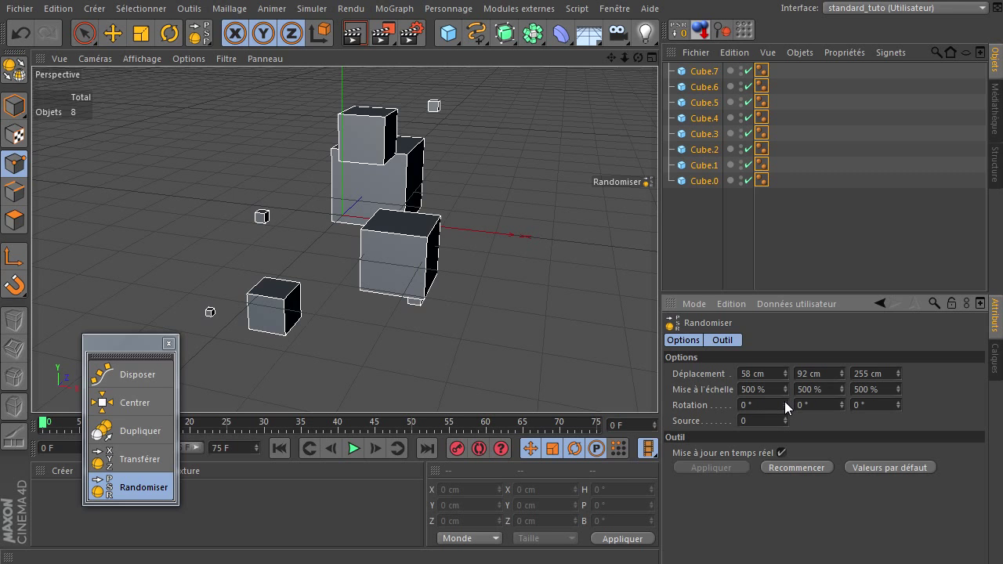
drag(784, 401, 896, 405)
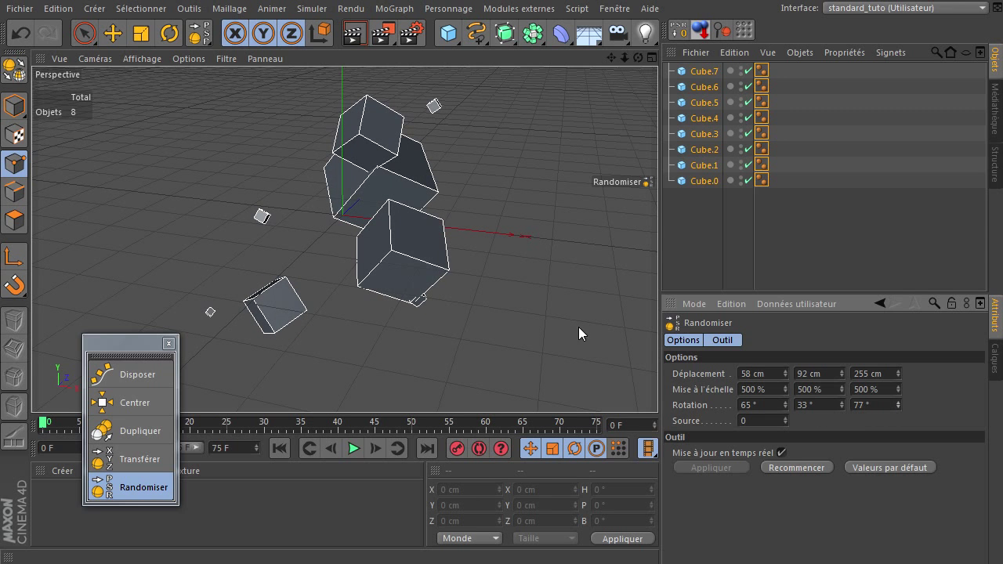
mouse_move(639, 58)
mouse_down()
mouse_move(660, 392)
mouse_move(634, 57)
mouse_up()
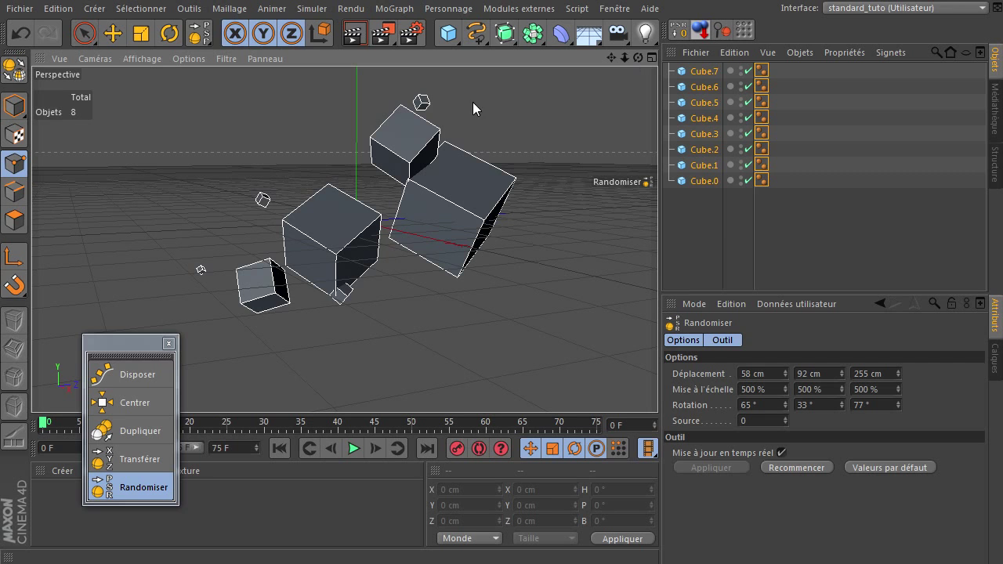
Step: Move Cube.0 up and to the right with the Move tool
click(113, 33)
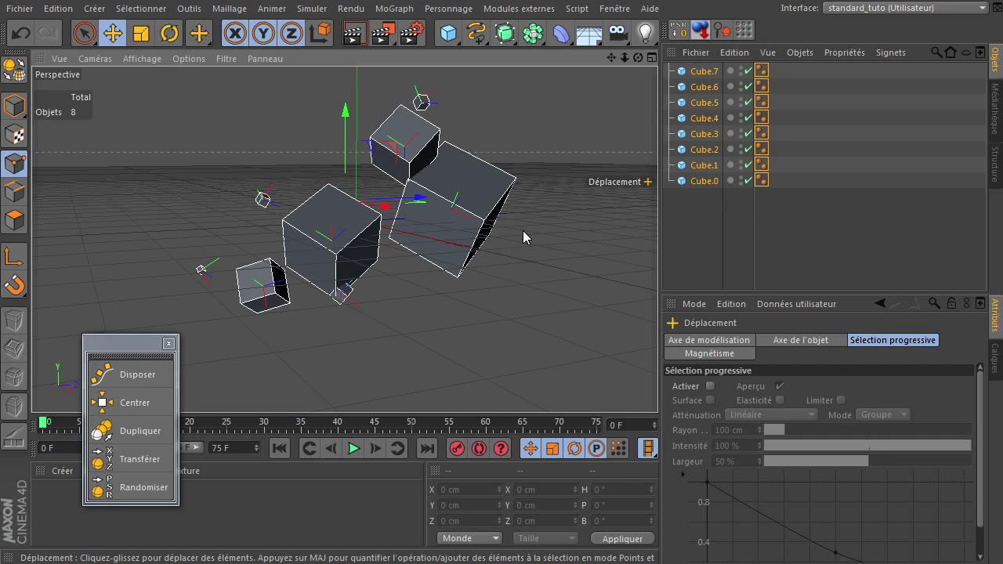
click(703, 181)
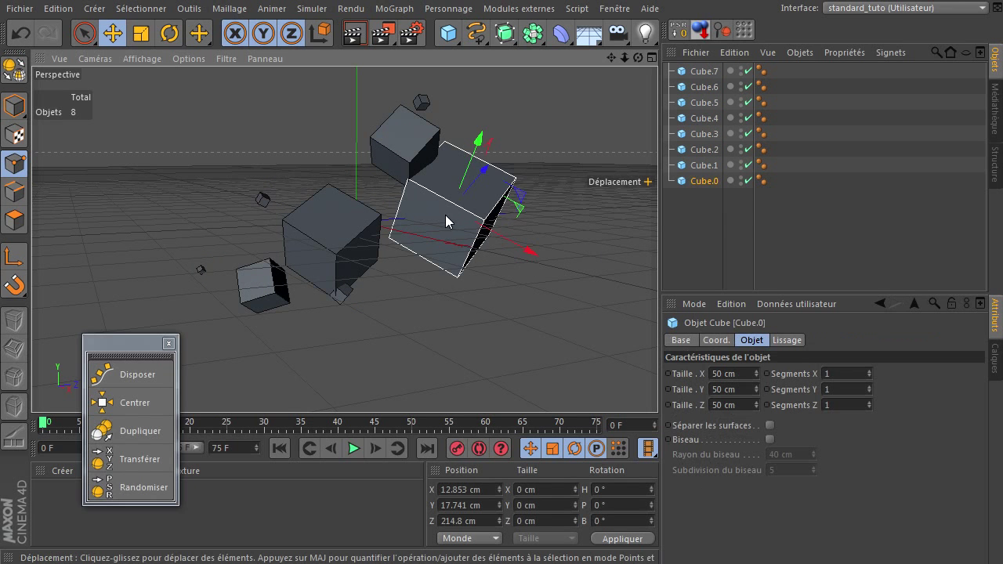
drag(485, 173, 517, 142)
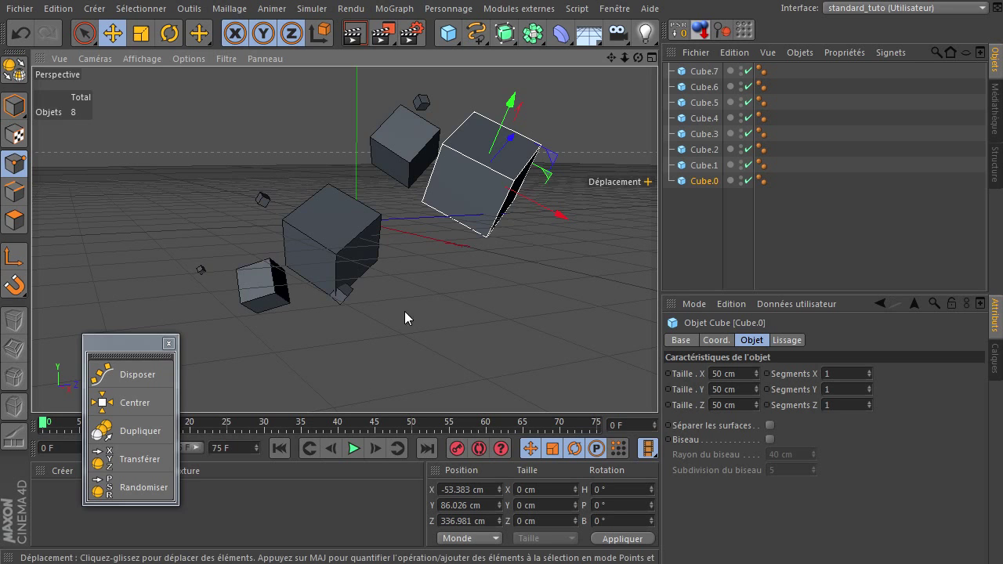
Step: Reselect all eight cubes and re-scatter them with 37° Y rotation and 483 % X scale
drag(688, 208, 750, 67)
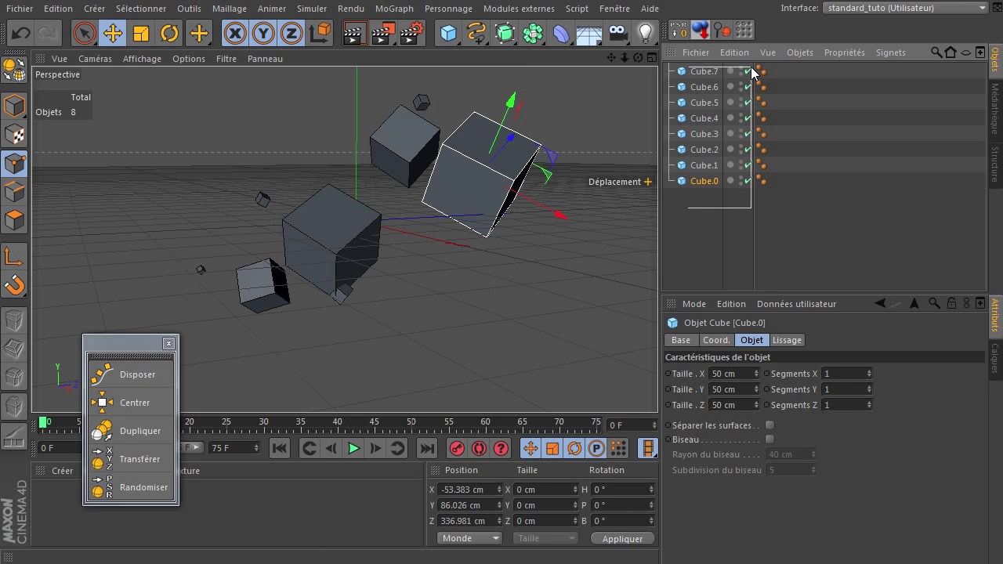
click(128, 486)
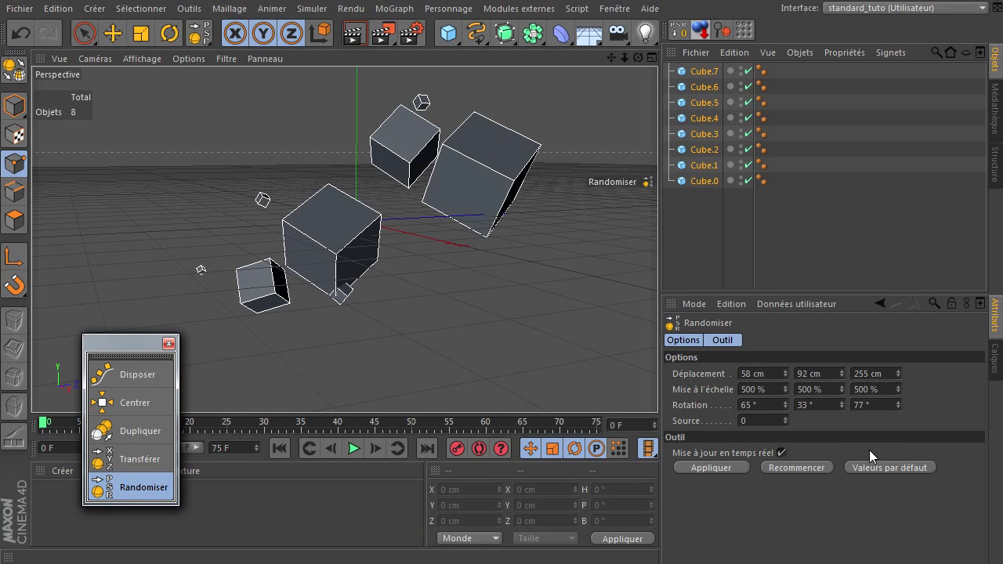
mouse_move(840, 405)
mouse_down()
mouse_move(785, 403)
mouse_move(786, 387)
mouse_up()
click(775, 466)
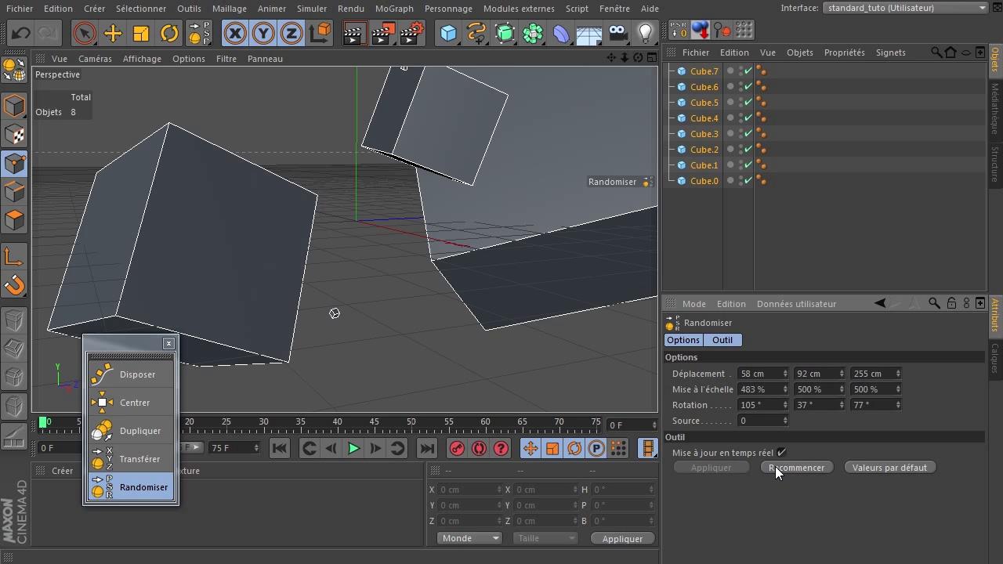
scroll(404, 328, down, 3)
scroll(401, 327, down, 4)
scroll(402, 328, down, 2)
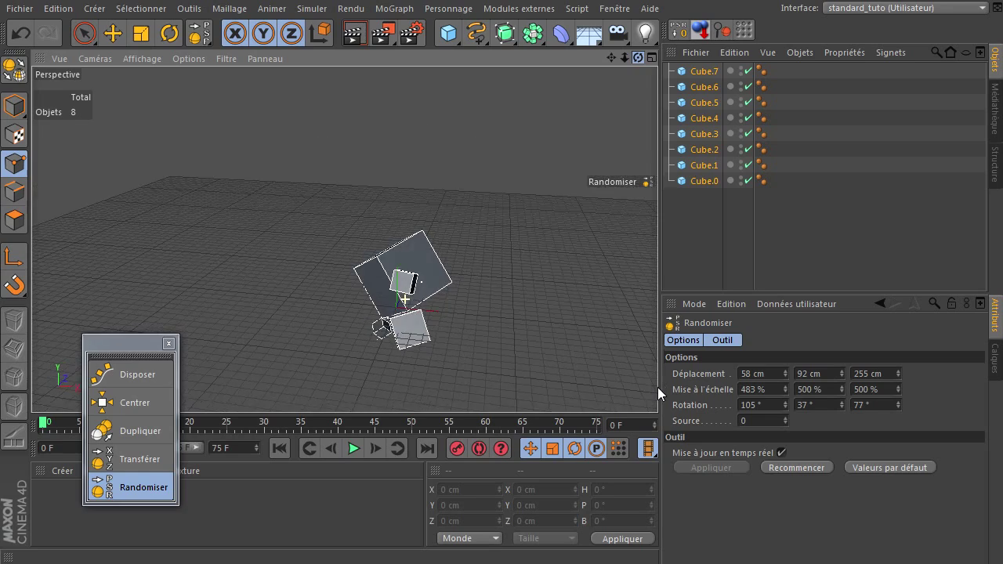
Step: Delete the eight cubes and add a new 50 cm cube
drag(691, 223, 667, 110)
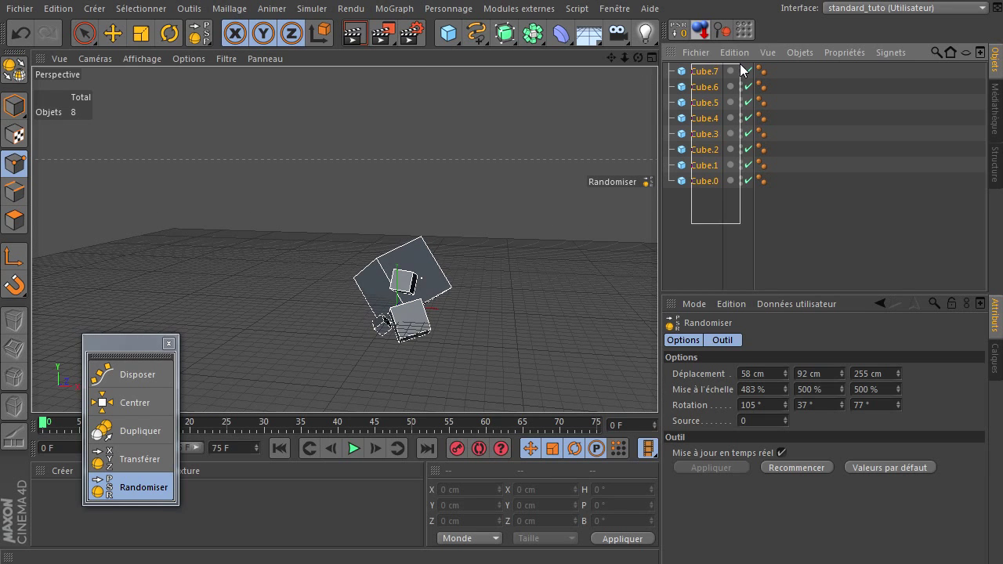
key(Delete)
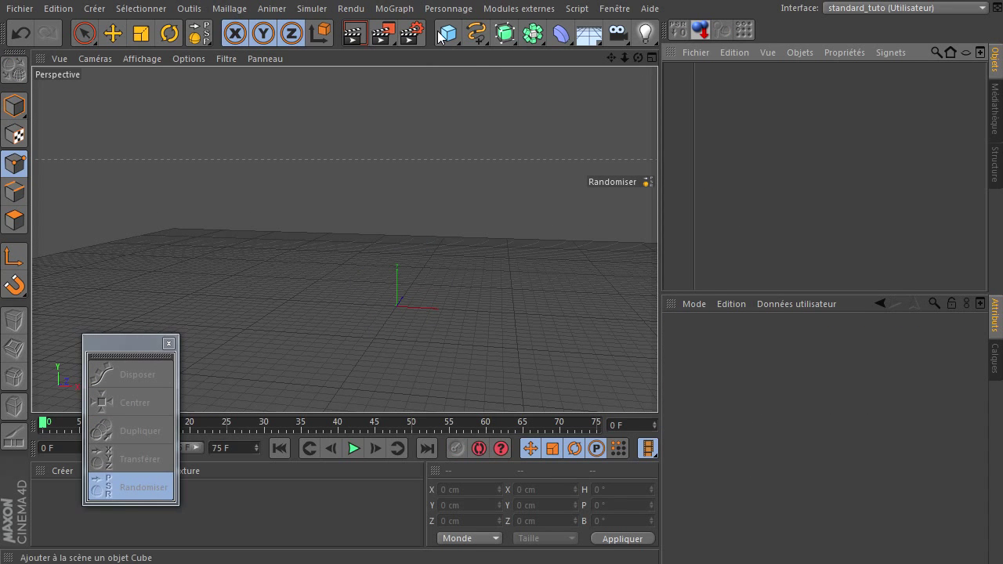
click(449, 32)
click(744, 373)
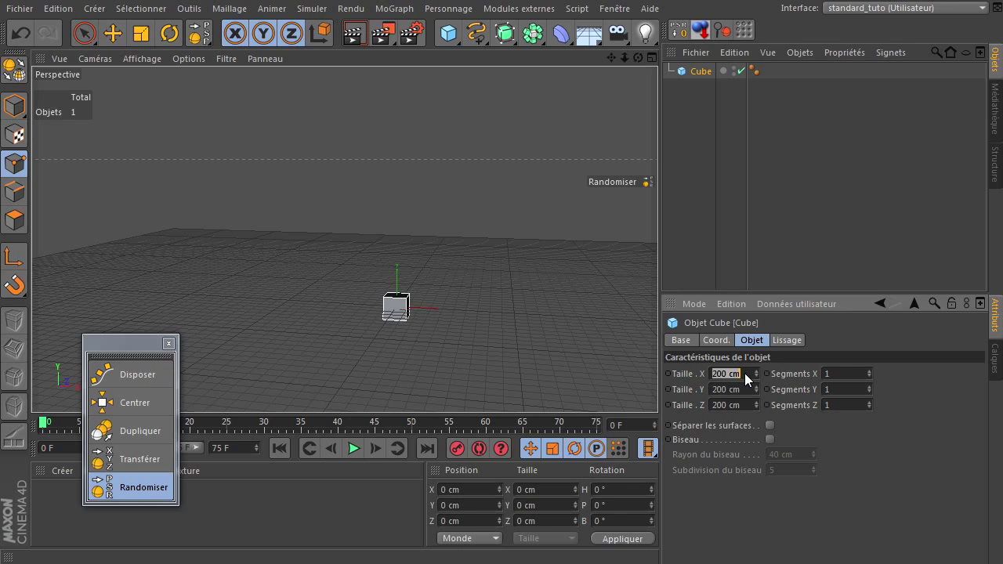
click(735, 388)
text(5050)
key(Return)
Step: Clone the cube 13 times in a column spaced 71 cm and add a Random effector
scroll(323, 285, up, 2)
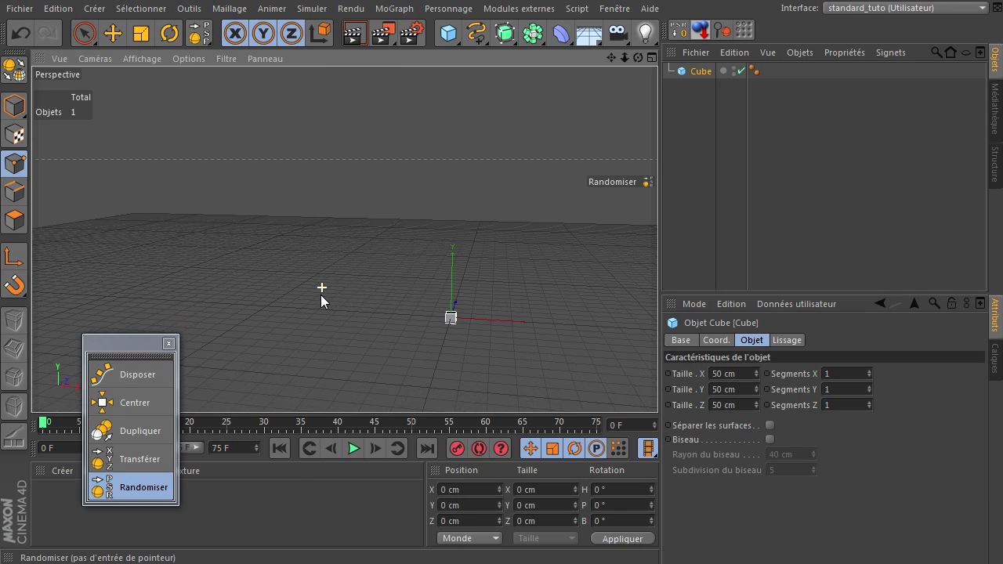
click(394, 8)
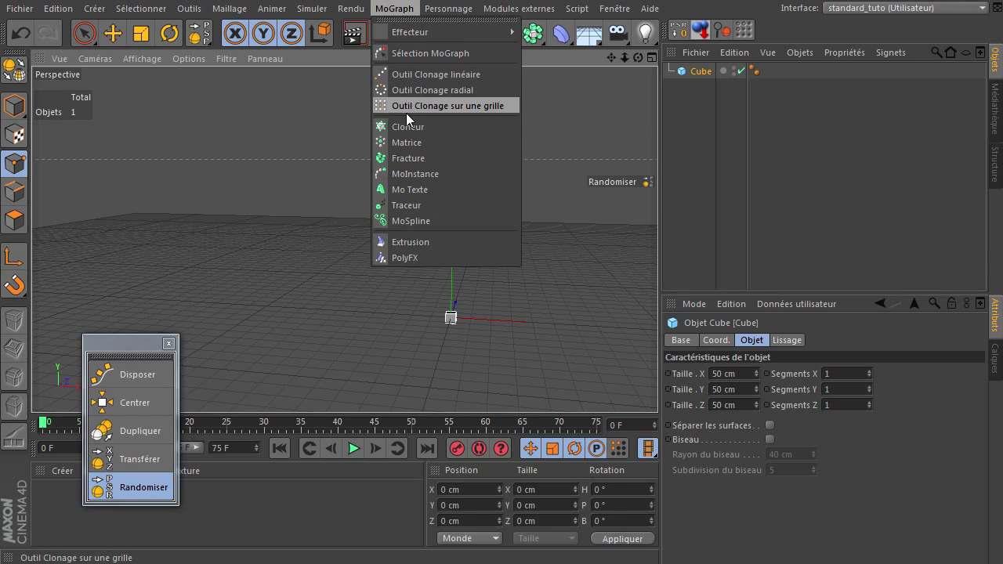
click(408, 127)
drag(707, 87, 712, 71)
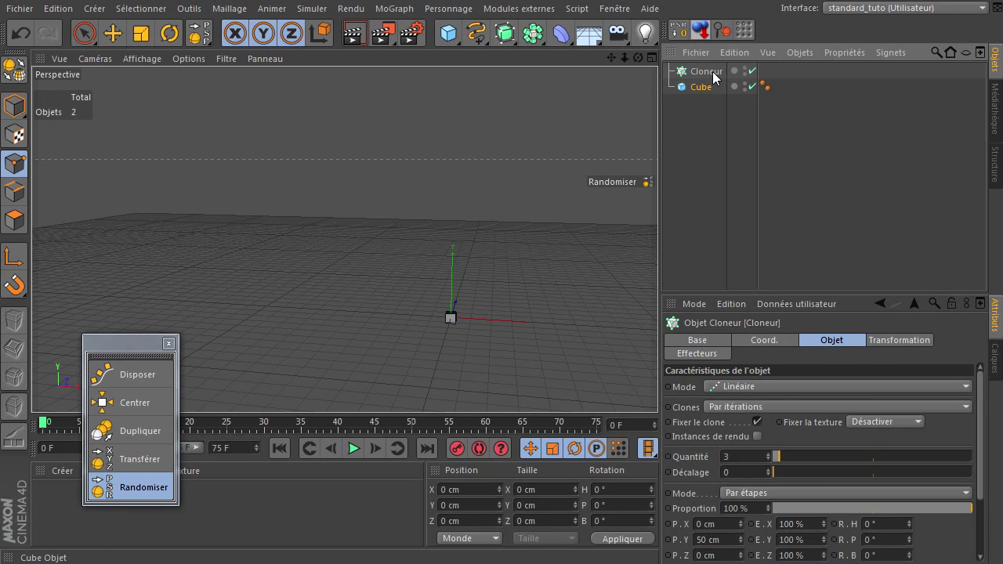
click(708, 72)
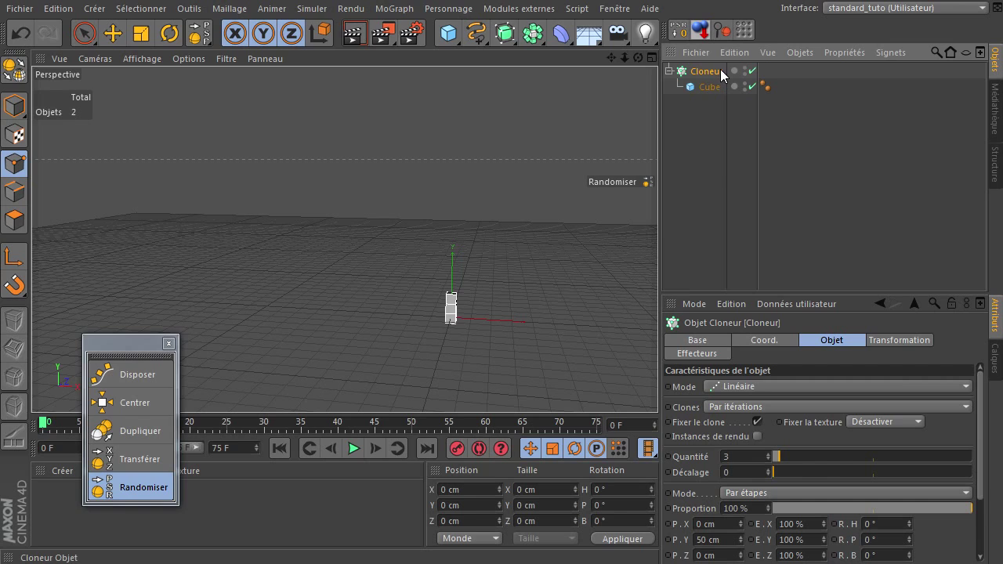
click(800, 456)
drag(742, 543, 741, 525)
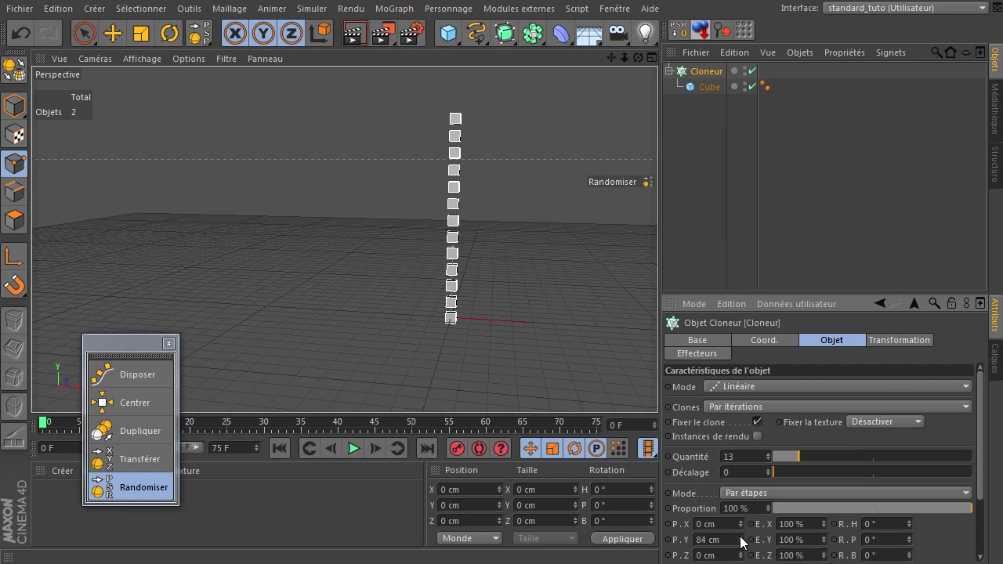
click(415, 8)
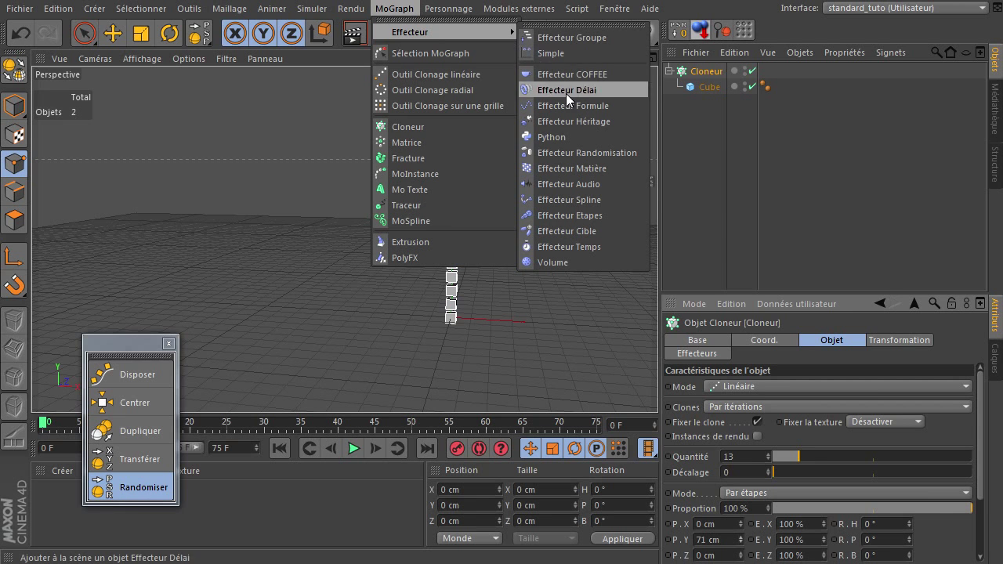
click(562, 152)
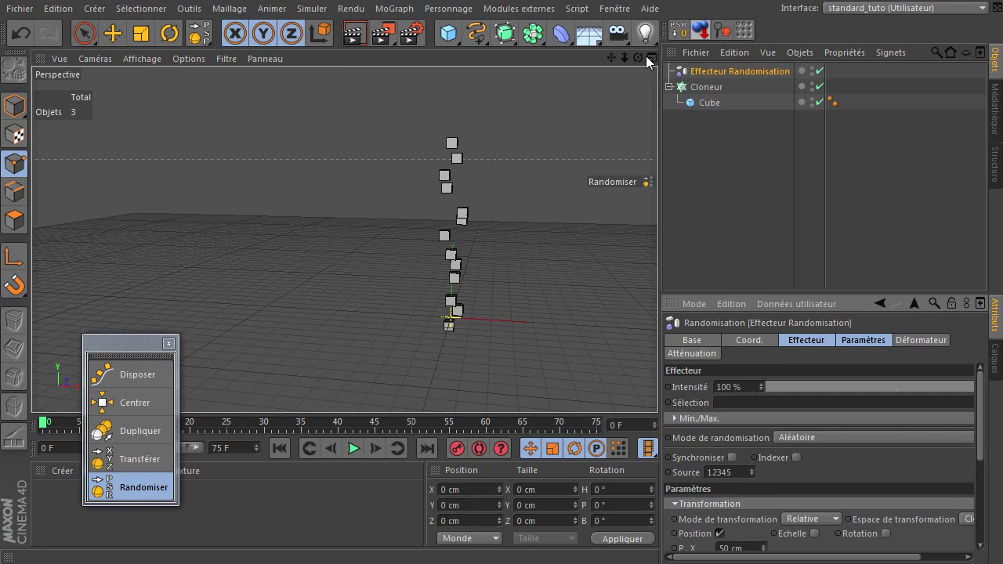
Step: Turn on uniform random scale in the Random effector's parameters
alt+drag(656, 381, 595, 369)
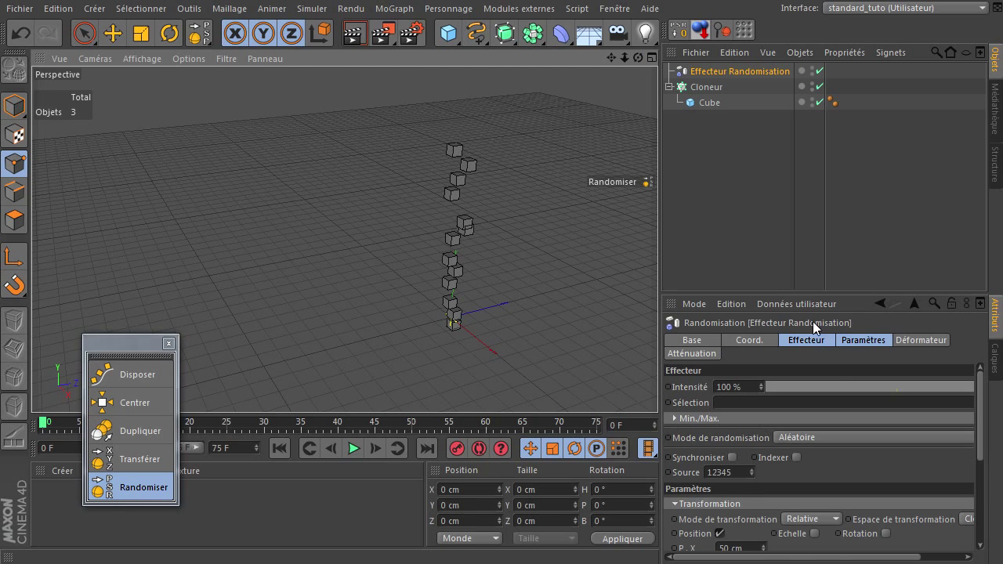
drag(812, 297, 815, 143)
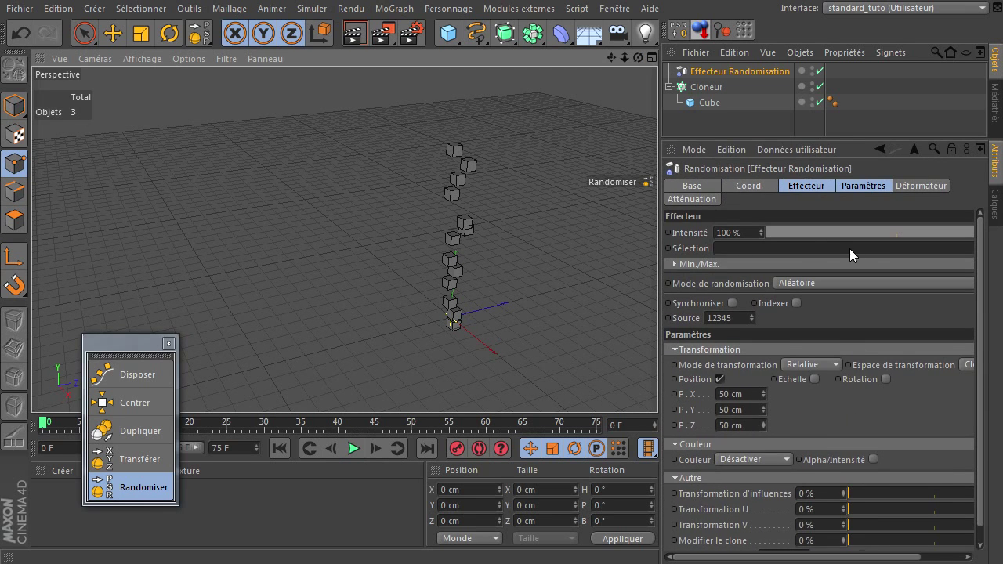
click(861, 187)
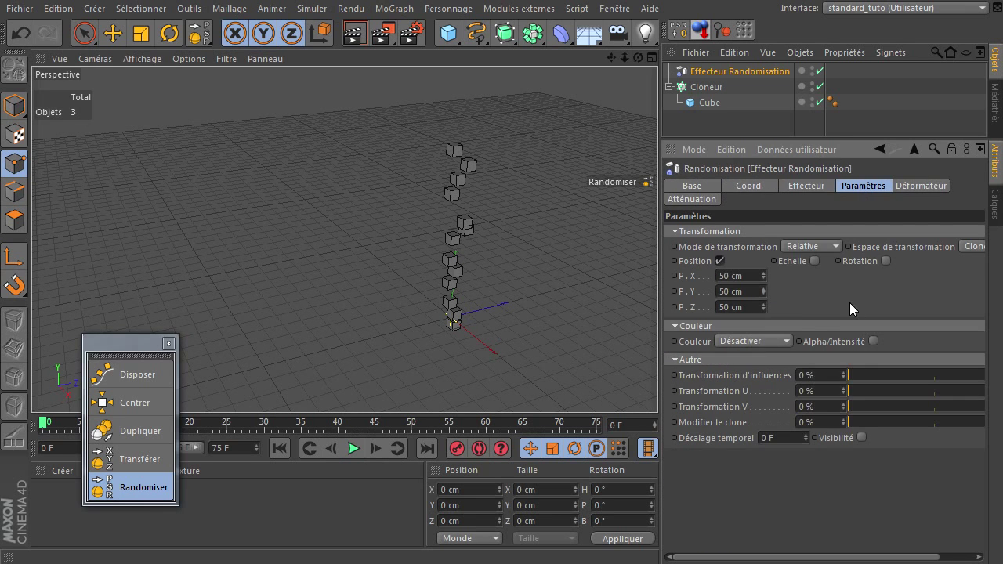
click(815, 260)
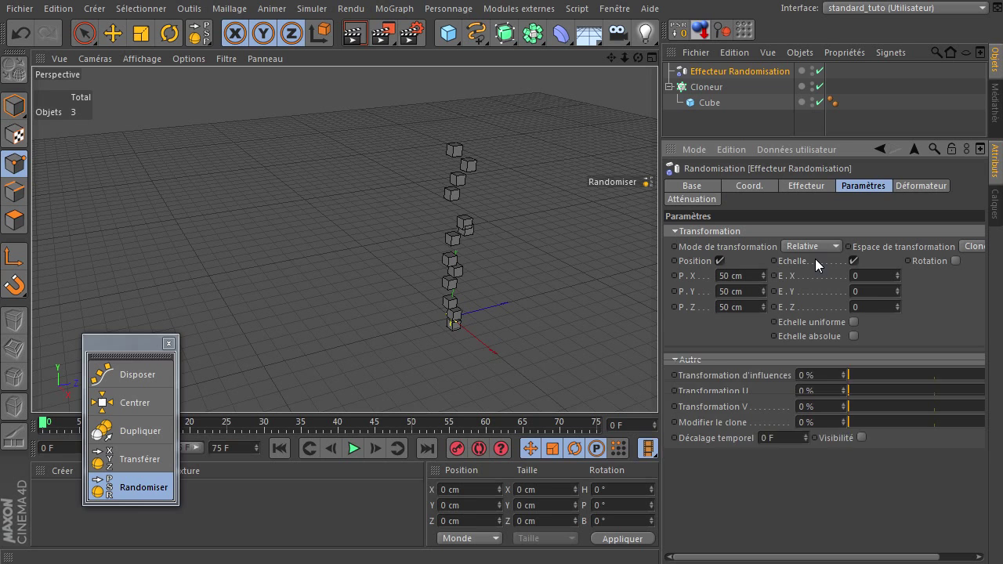
click(854, 322)
drag(894, 277, 899, 275)
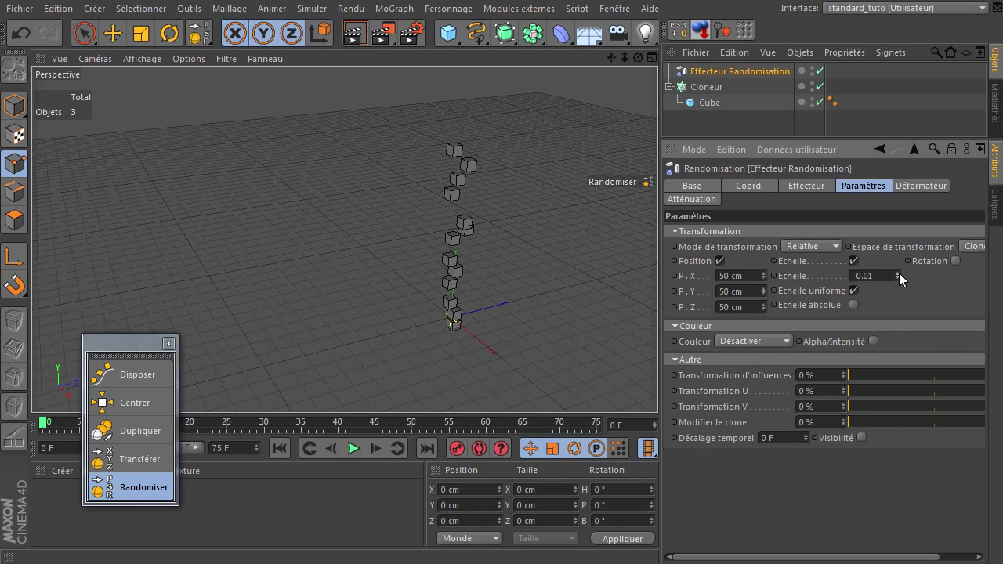
Step: Enable random rotation of 25° on heading, pitch and bank
click(955, 261)
click(971, 276)
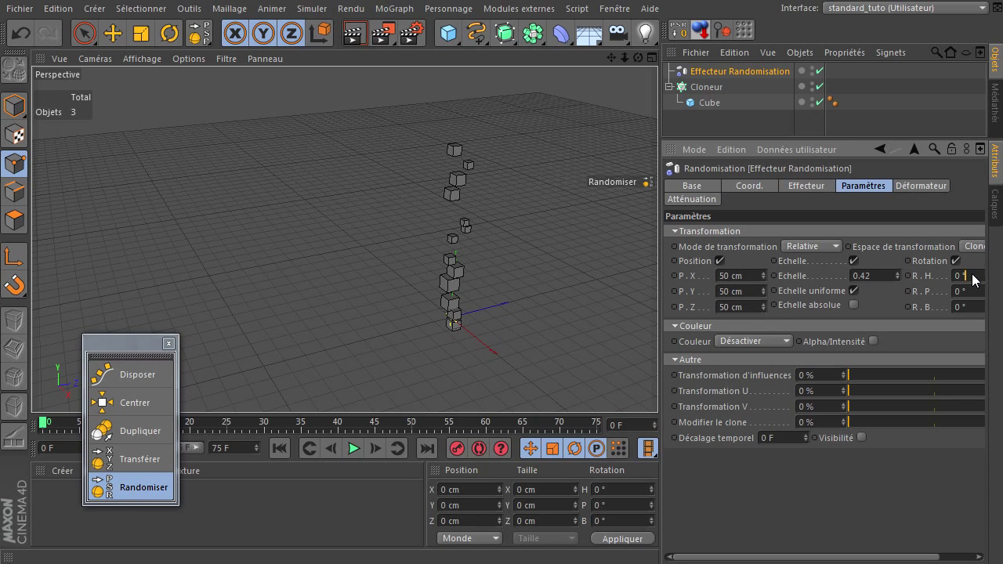
text(25)
click(968, 291)
text(25)
click(965, 306)
text(25)
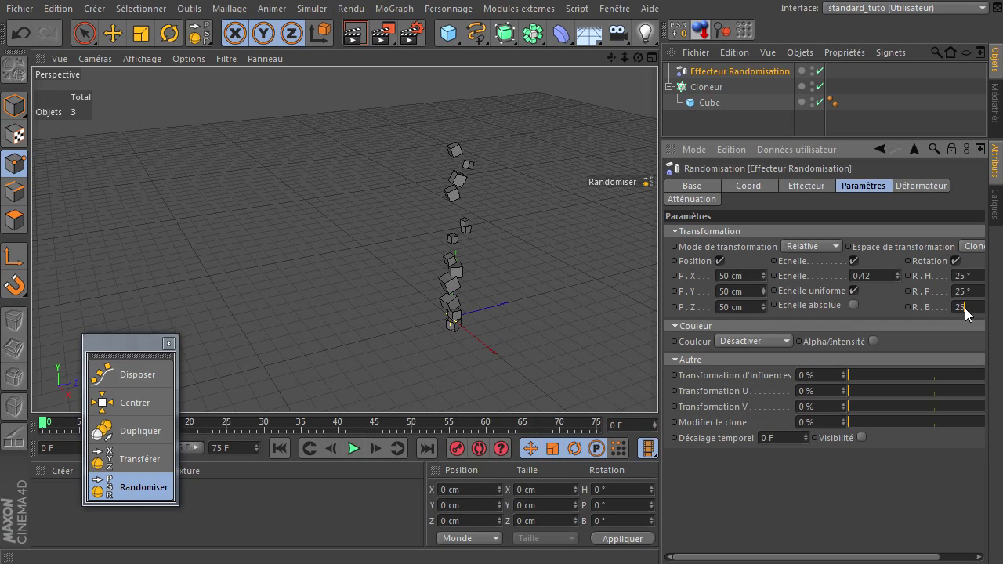
key(Return)
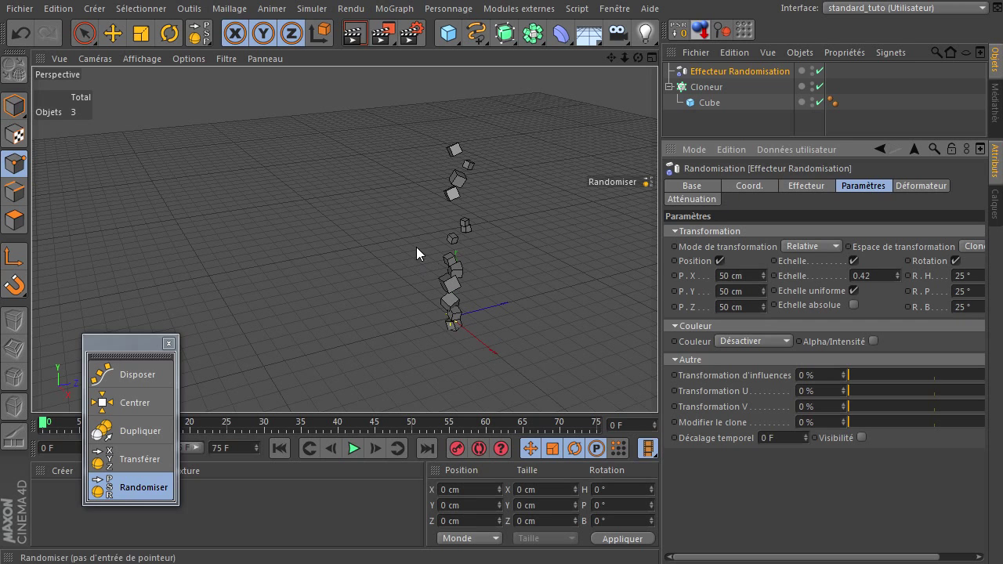
Step: Toggle the effector to compare, settle the scale at 0.15, and show its Infinie falloff settings
click(819, 71)
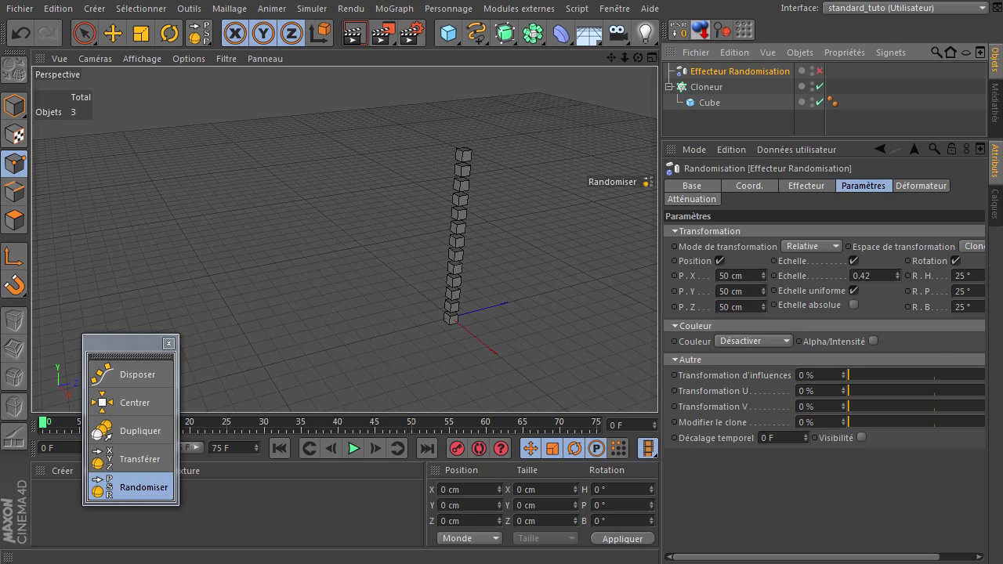
click(820, 70)
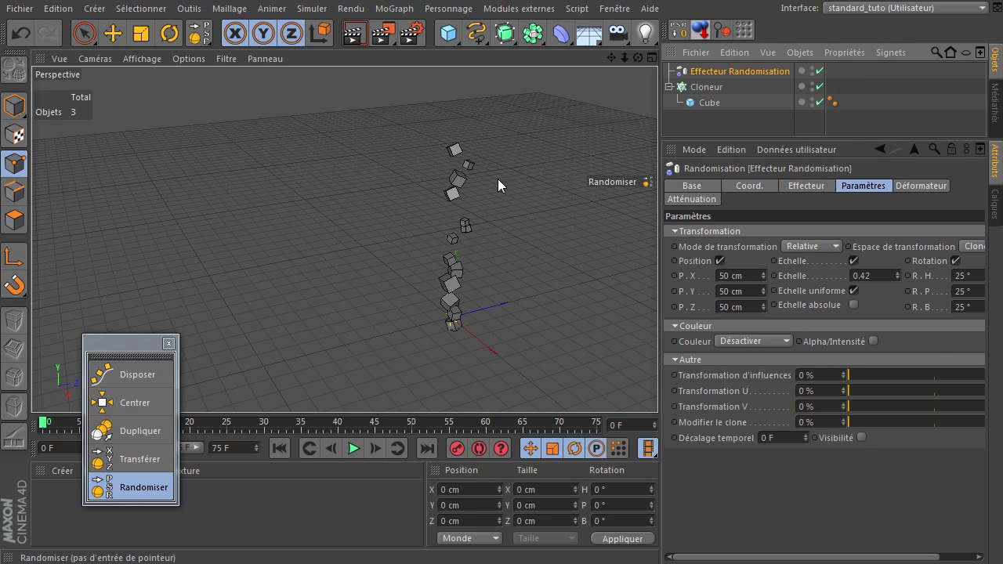
click(898, 273)
drag(898, 275, 898, 275)
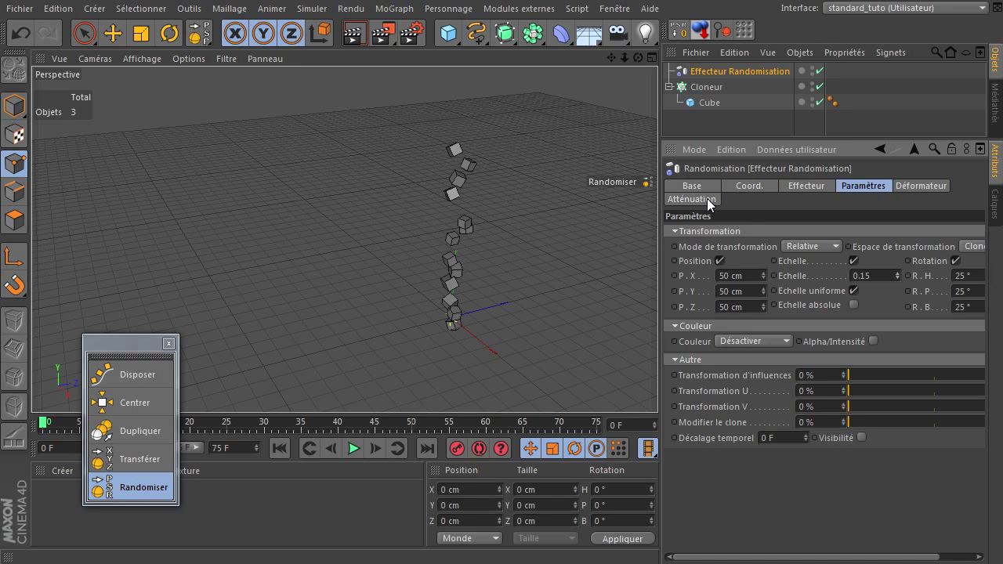
click(705, 199)
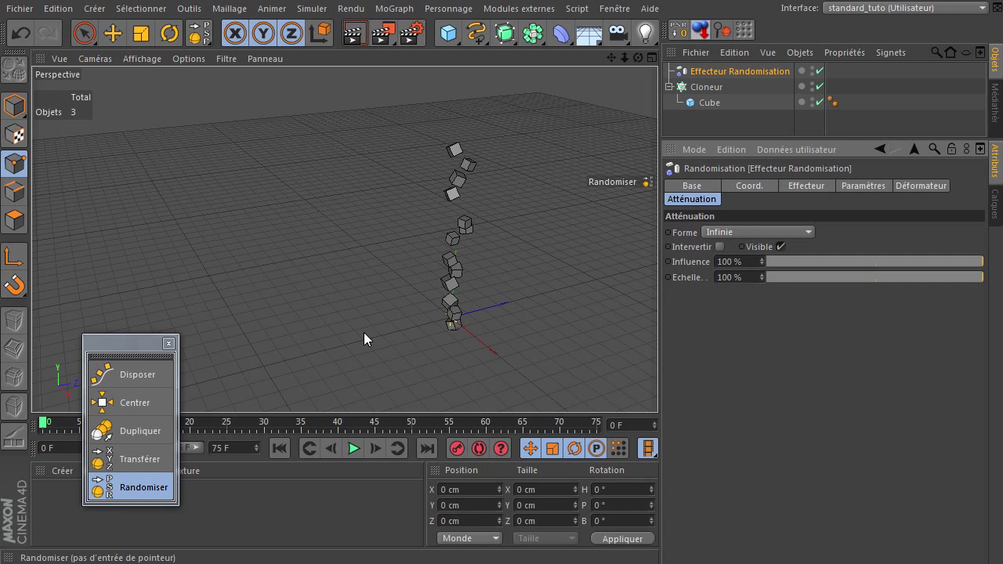
Step: Delete the Random effector and convert the Cloner into editable cubes
click(738, 72)
key(Delete)
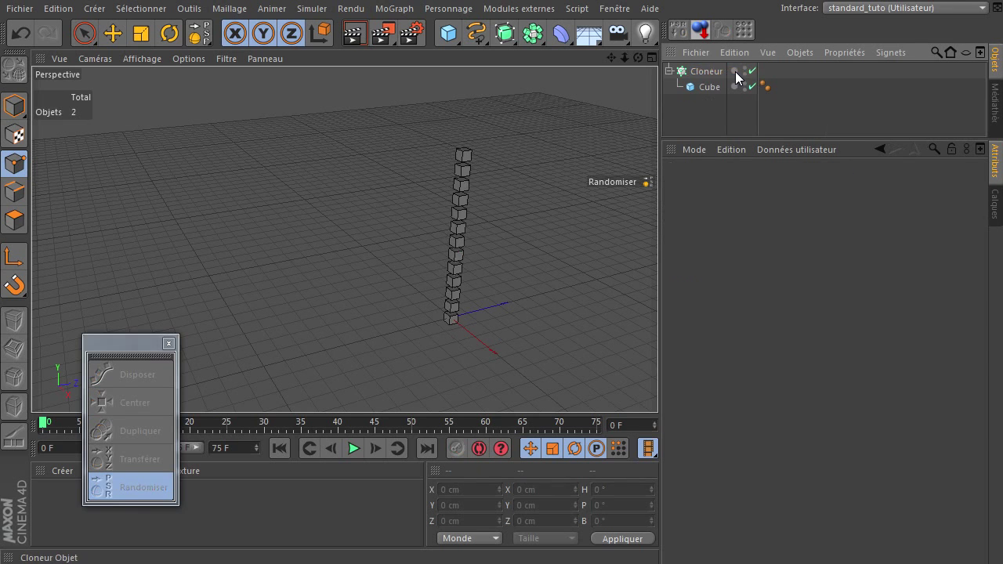
click(715, 72)
key(c)
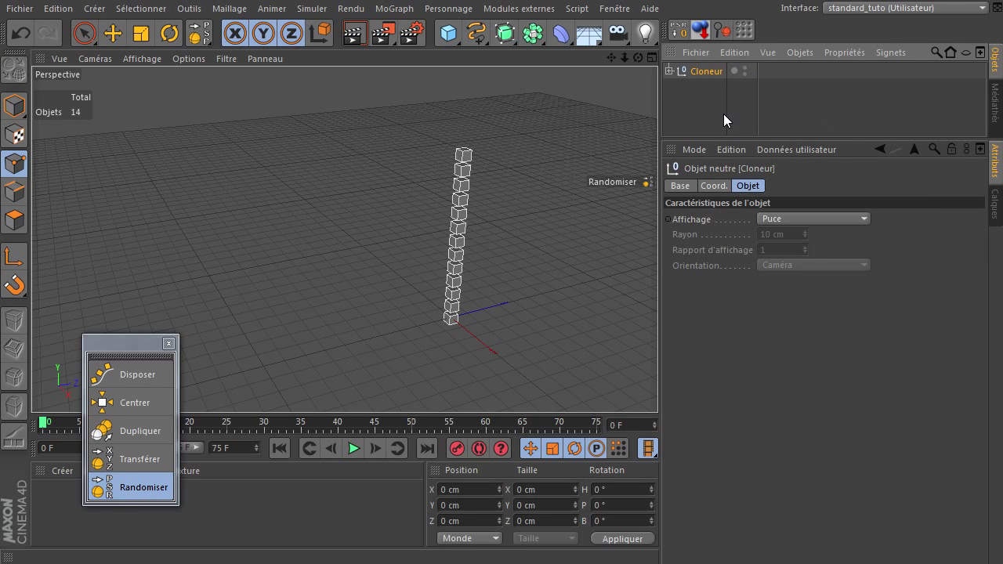
click(668, 71)
Step: Move Cube 0–12 out of the Cloneur group and delete the empty null
click(708, 90)
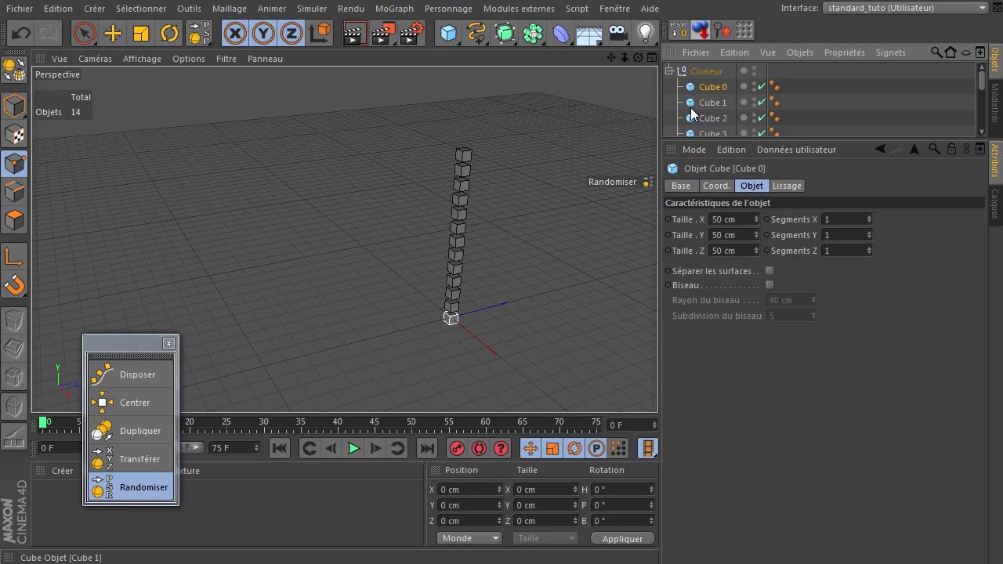
scroll(718, 117, down, 5)
shift+click(729, 127)
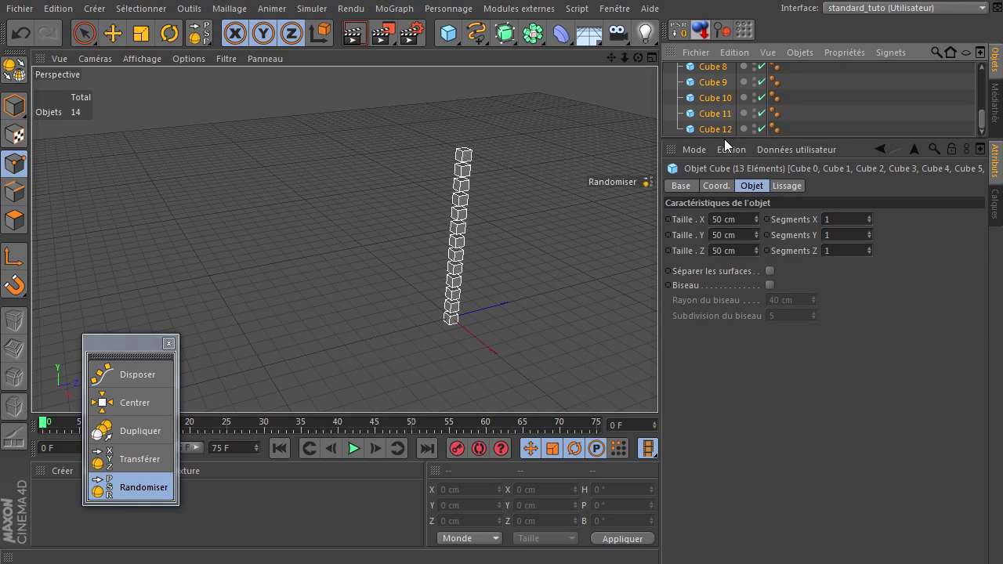
drag(724, 140, 721, 284)
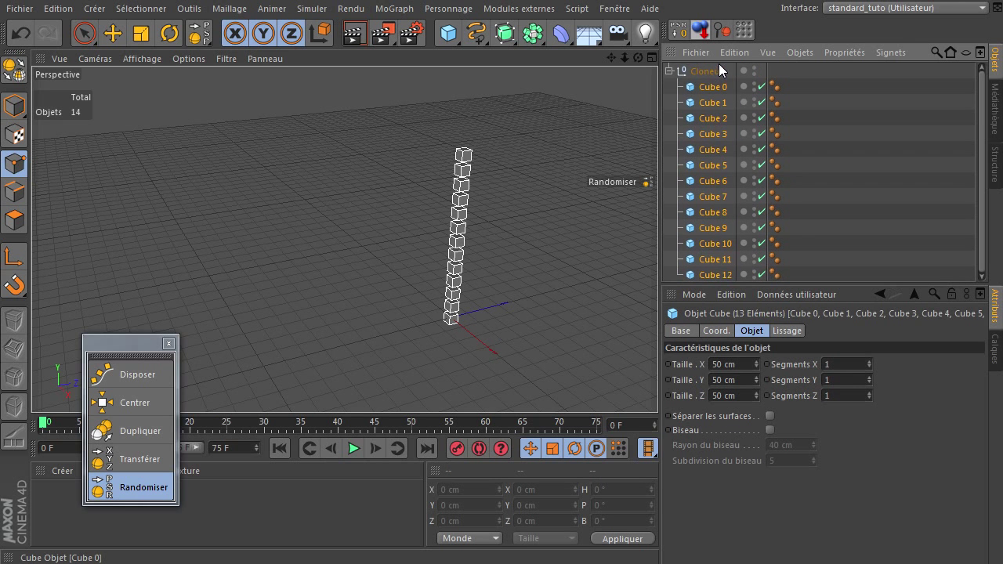
drag(713, 83, 719, 64)
click(691, 274)
key(Delete)
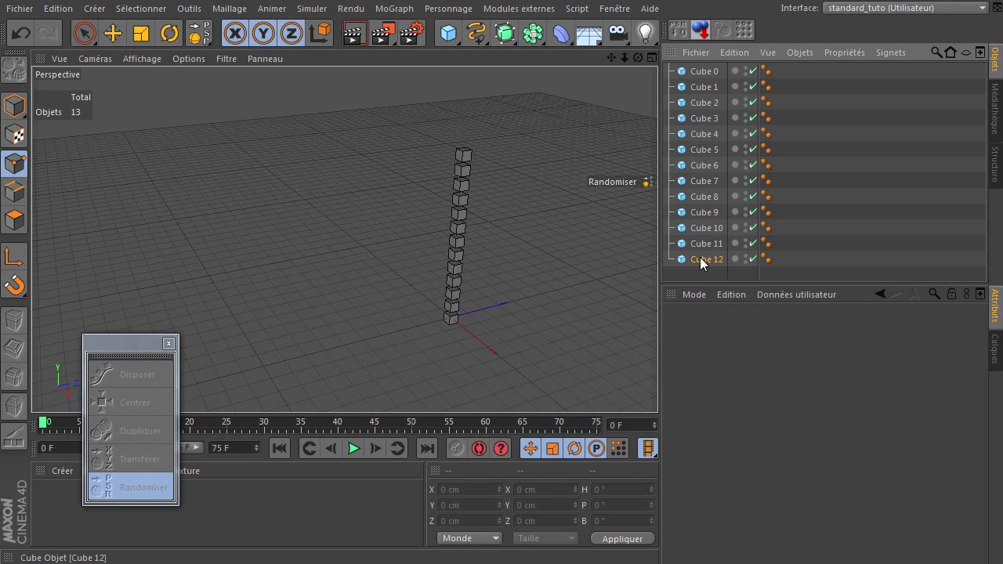
Step: Select all 13 cubes and bring up the Randomiser settings
click(699, 258)
shift+click(708, 70)
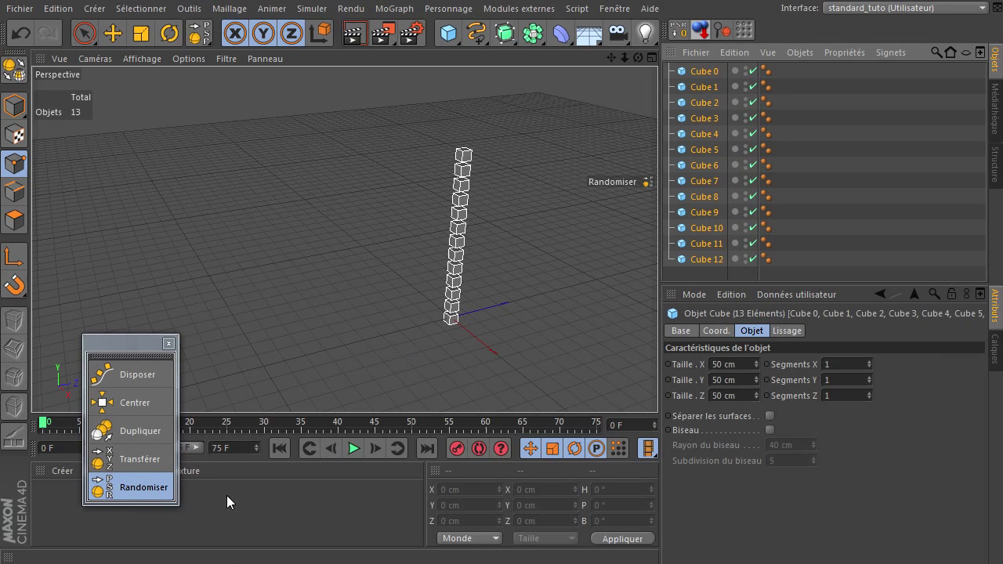
click(137, 488)
Step: Apply the Randomiser to the 13 cubes with a 200 % scale on every axis
click(738, 460)
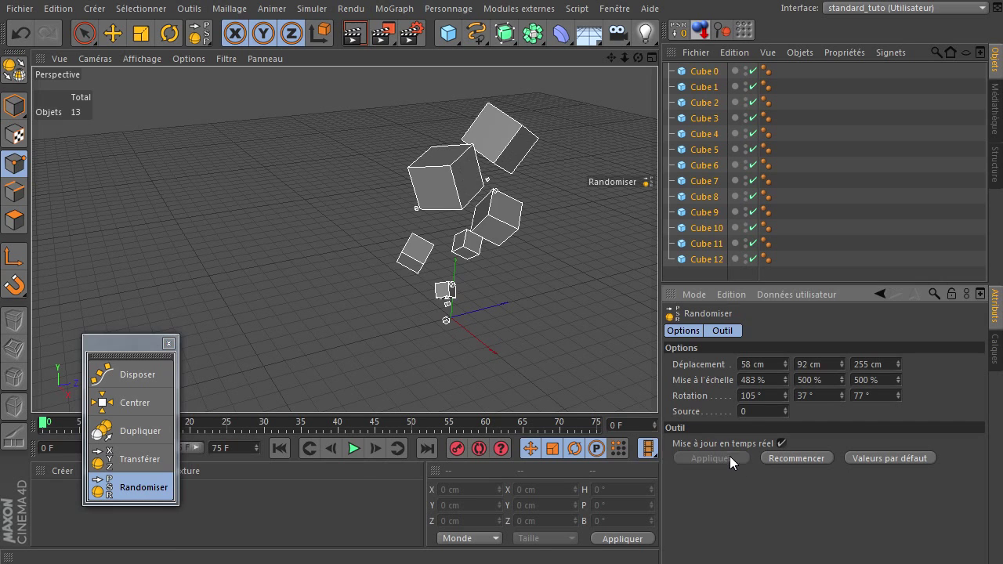
click(776, 361)
text(200)
click(835, 377)
text(200)
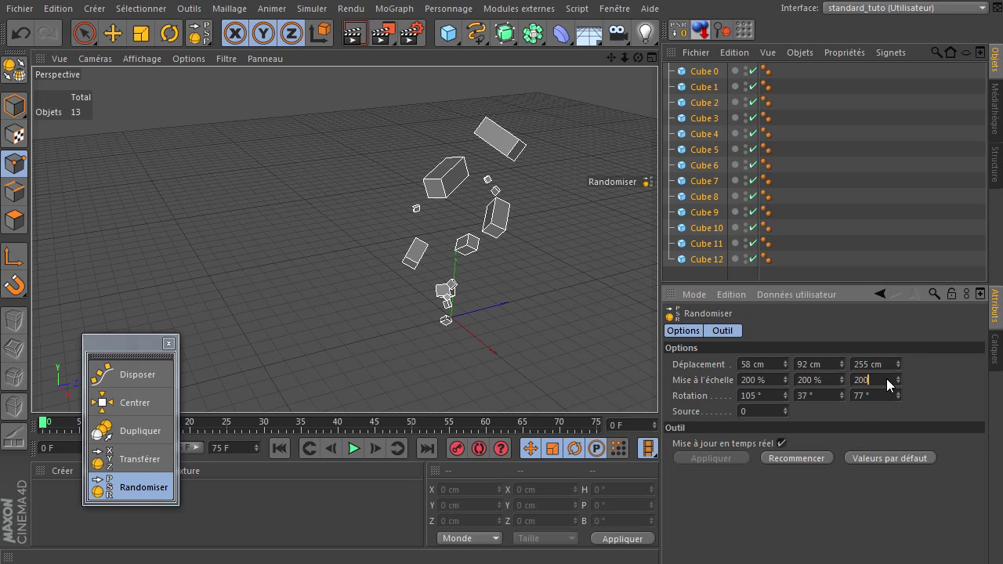
key(Return)
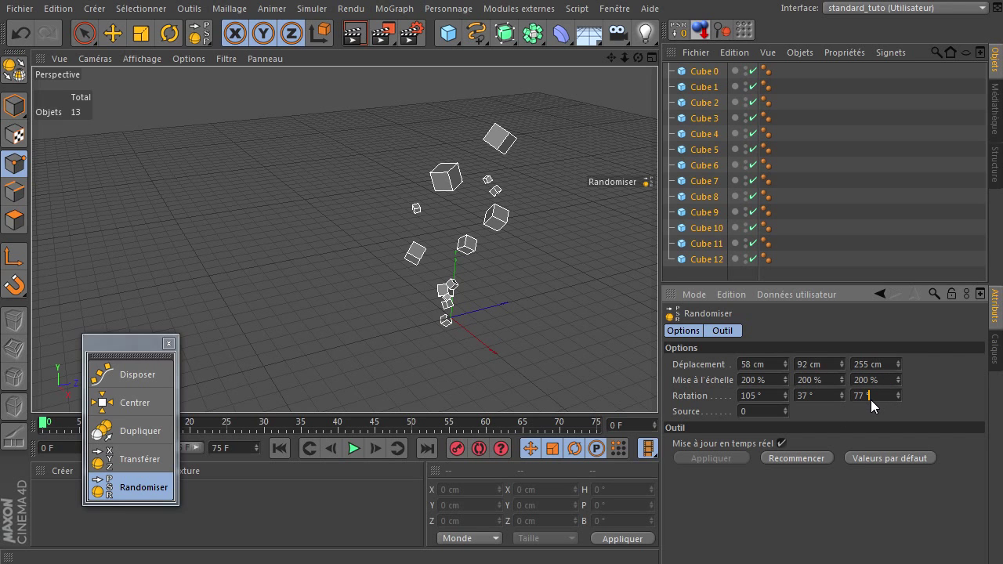
Step: Change the random displacement to 50 cm on all three axes
double_click(890, 365)
text(50)
double_click(817, 365)
click(765, 364)
text(5)
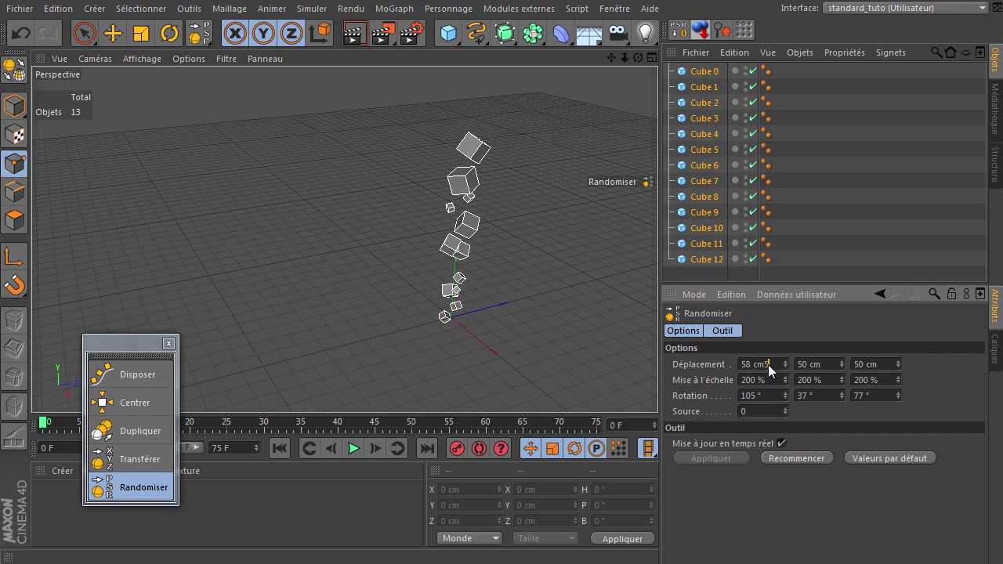
text(0)
Step: Set the random rotation to 25° on all three axes
double_click(885, 397)
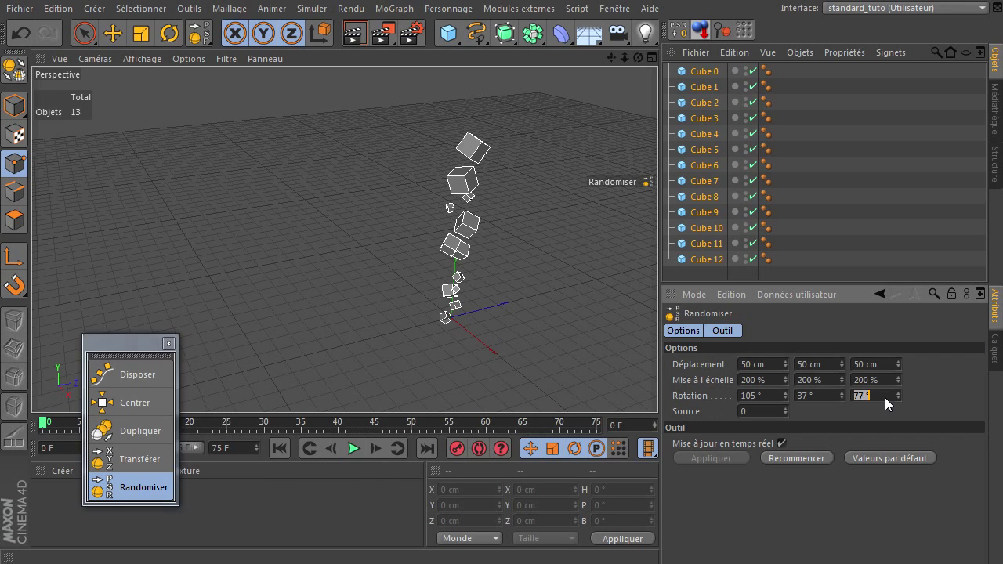
text(25)
double_click(815, 397)
text(25)
double_click(770, 396)
text(2)
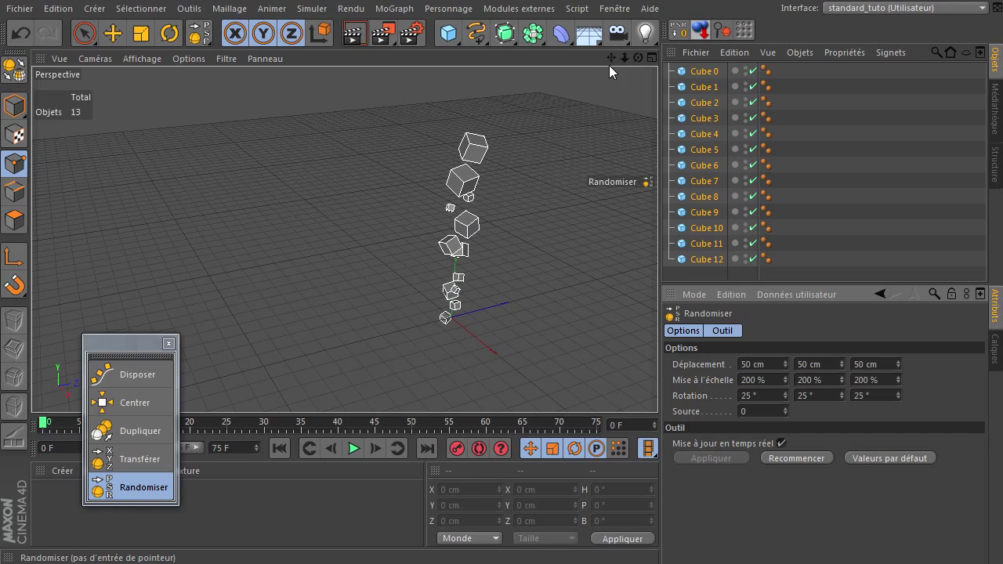
mouse_move(639, 57)
mouse_down()
mouse_move(658, 389)
mouse_move(396, 286)
mouse_up()
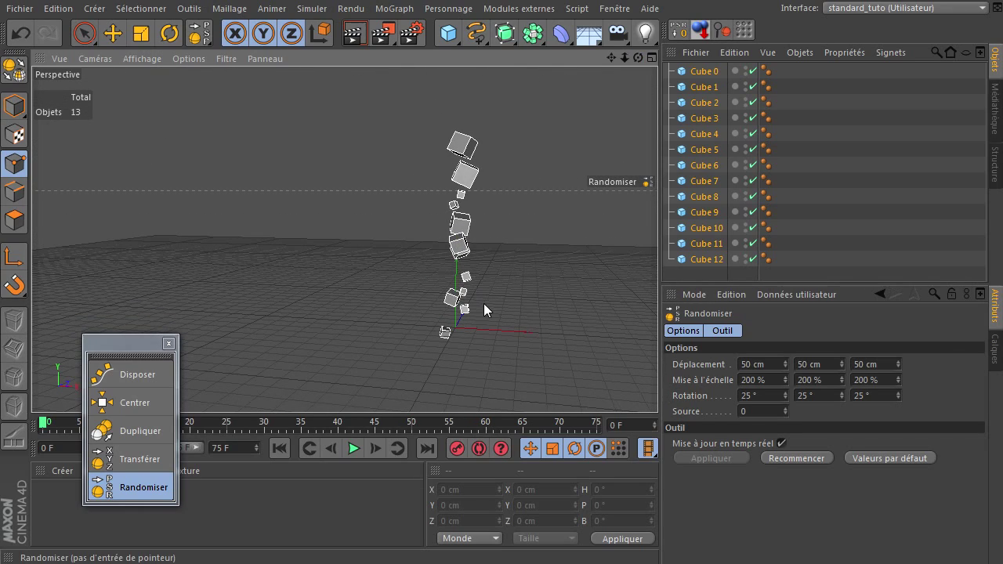
Step: Activate the Move tool, select Cube 12, and bring up the object-arranging commands list
click(85, 33)
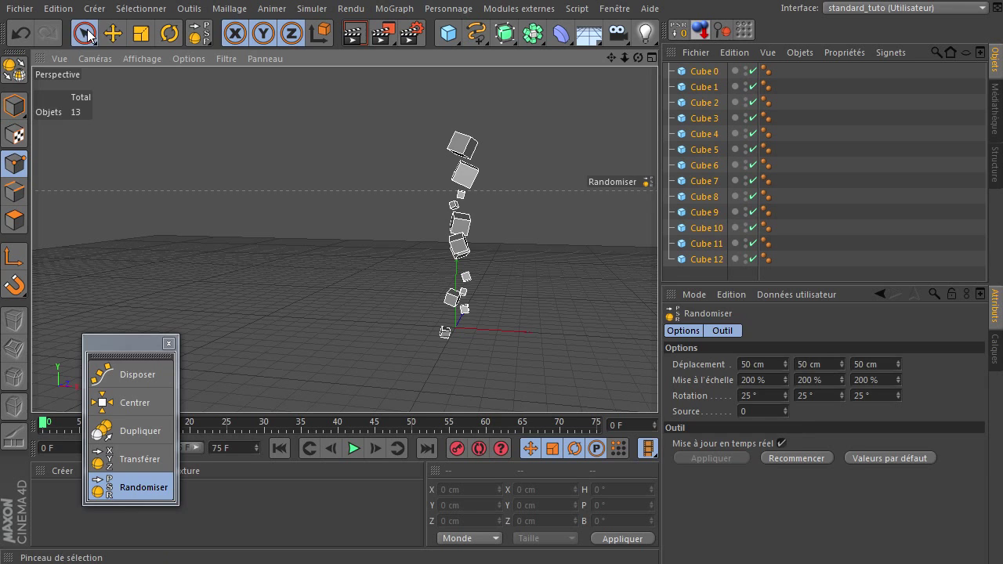
click(113, 33)
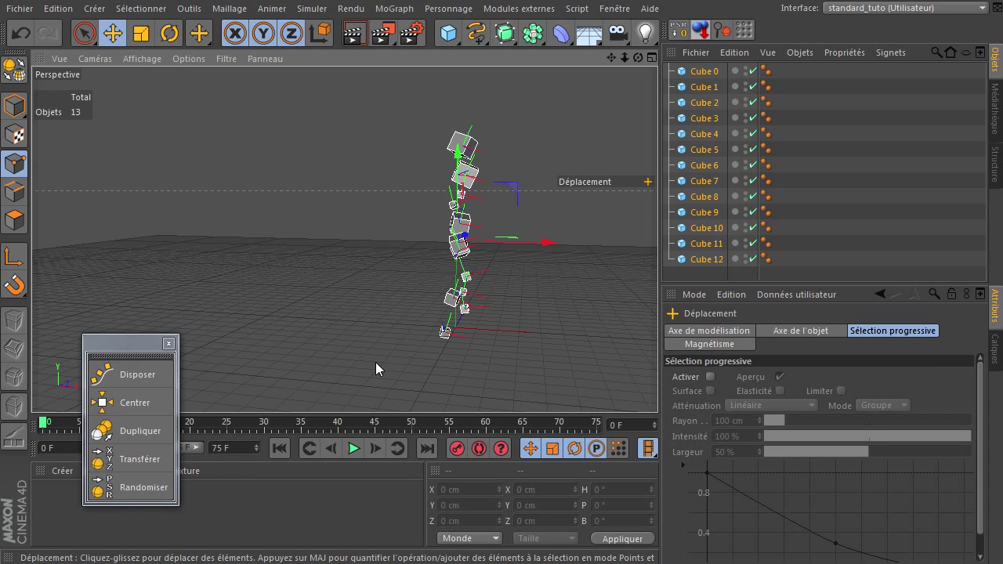
click(700, 264)
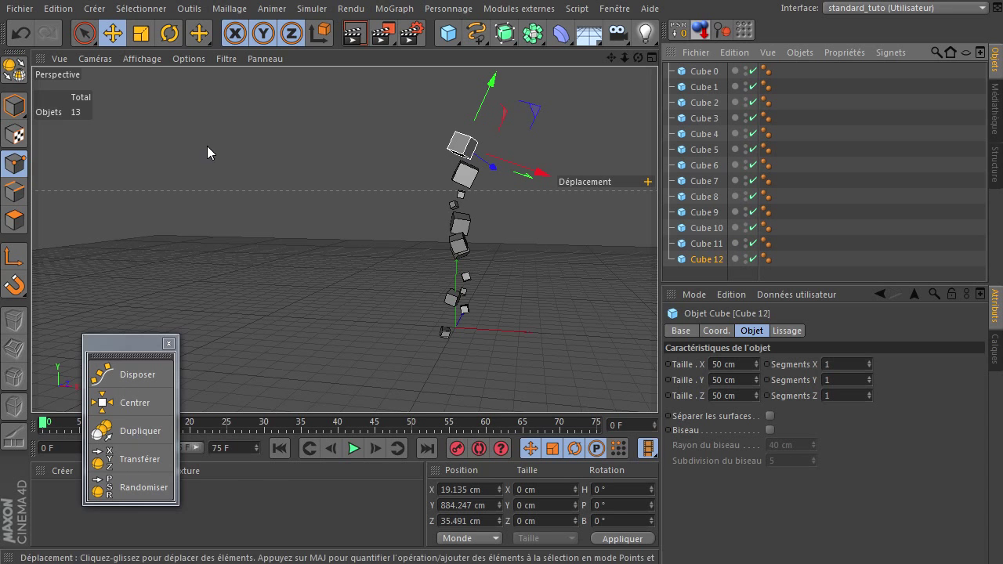
click(192, 9)
mouse_move(239, 100)
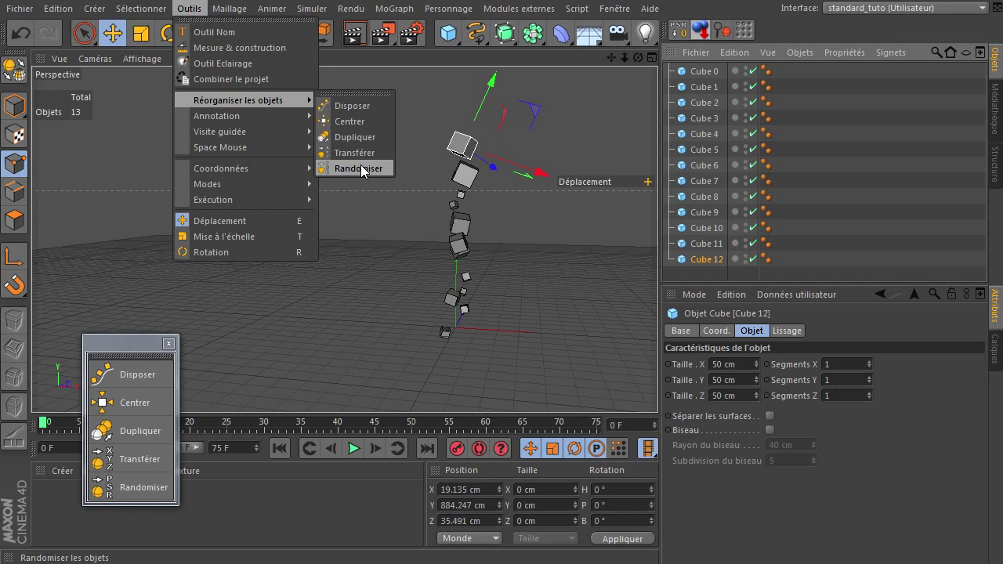
Step: Dismiss the Outils menu, close the Réorganiser palette, and deselect Cube 12
click(370, 311)
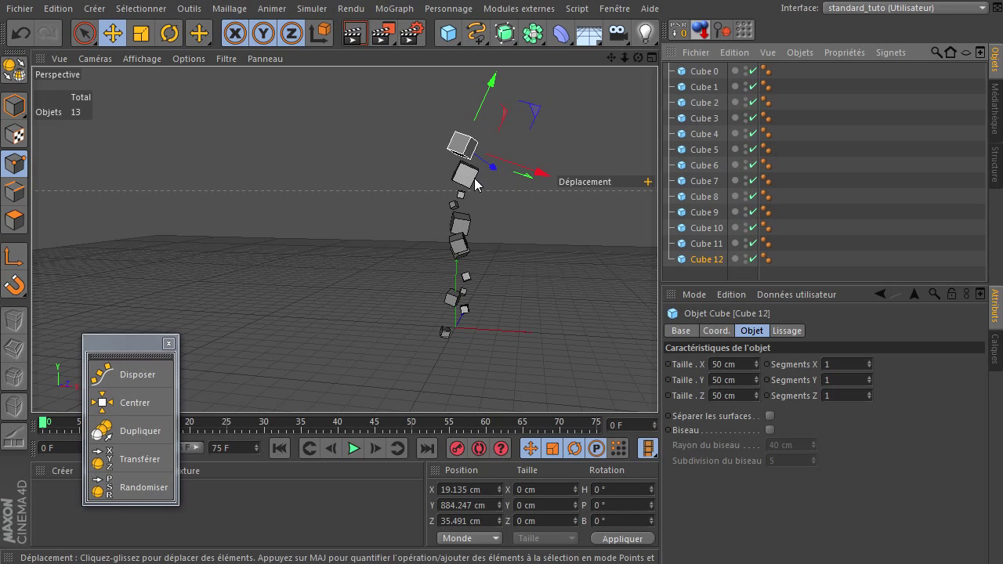
click(169, 344)
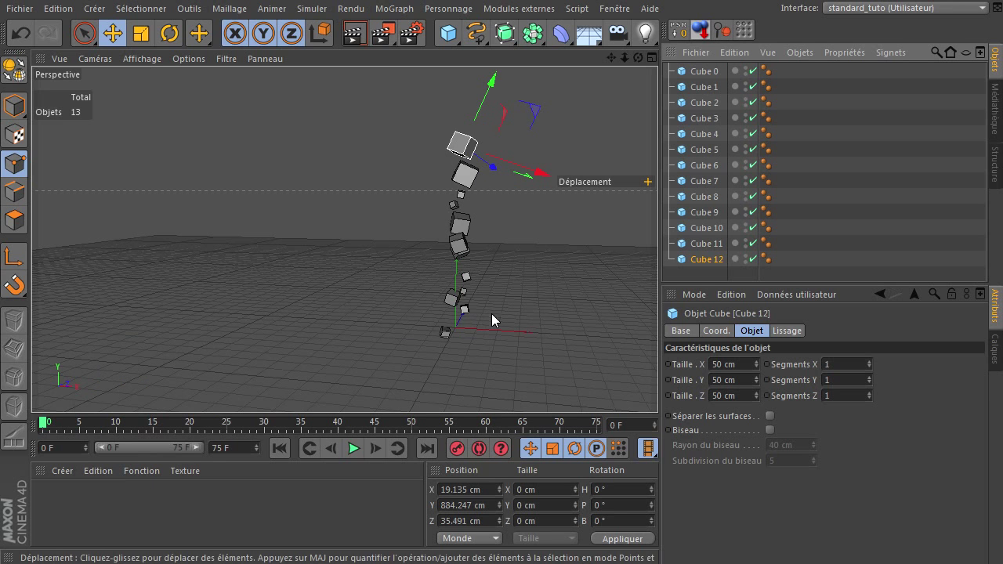
click(709, 271)
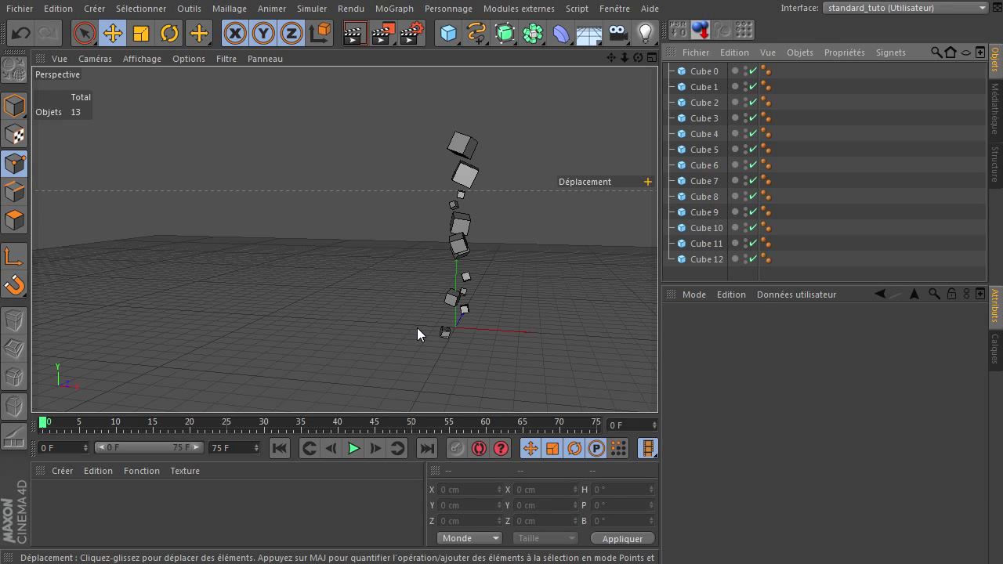